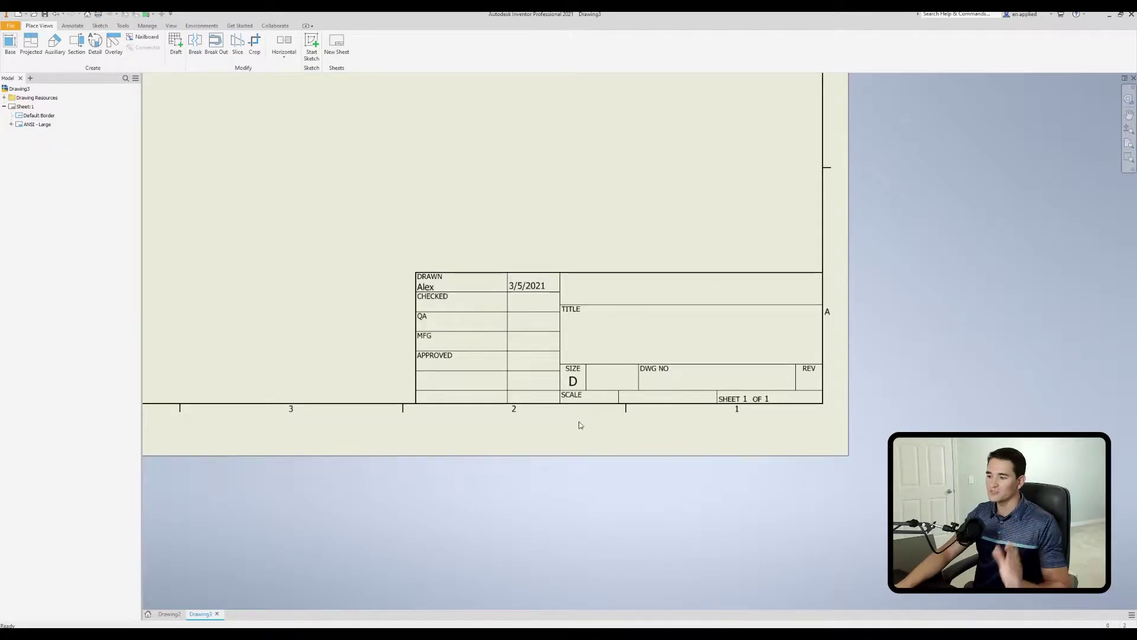
pyautogui.click(170, 614)
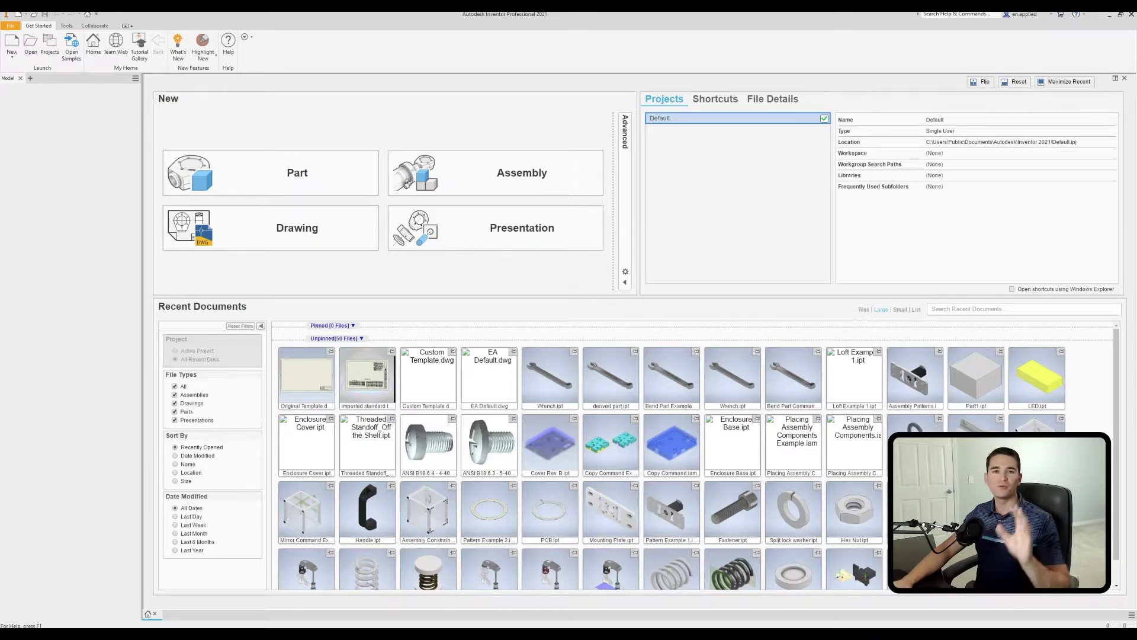
pyautogui.moveTo(0, 125); pyautogui.dragTo(594, 155)
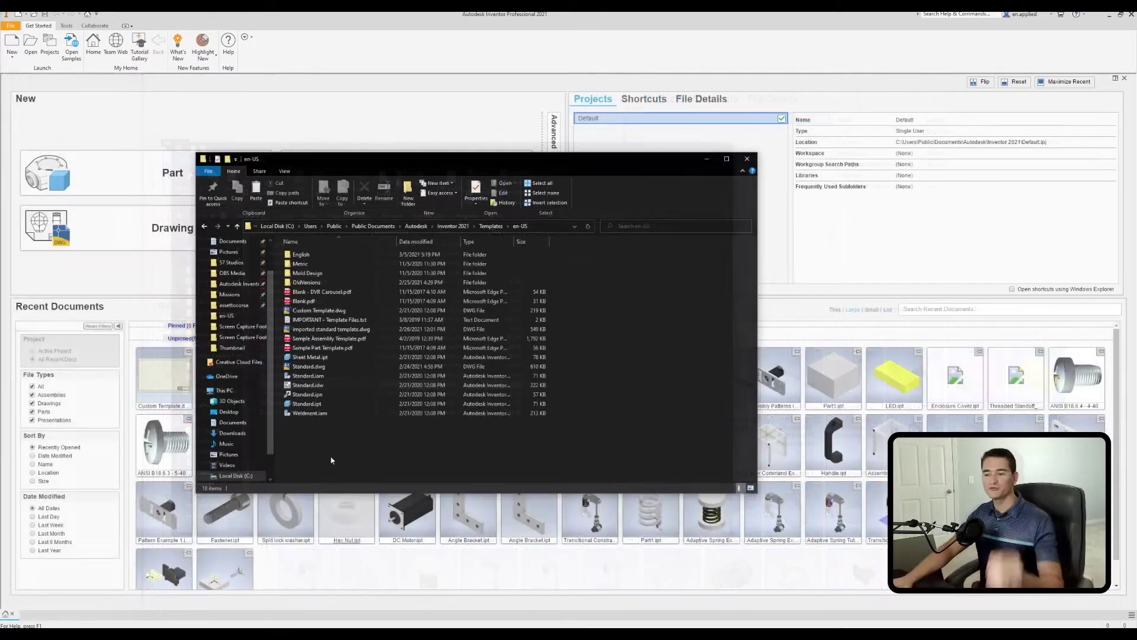
# Step: Copy Standard.dwg from the en-US templates folder and open the History folder under Templates
pyautogui.rightClick(332, 368)
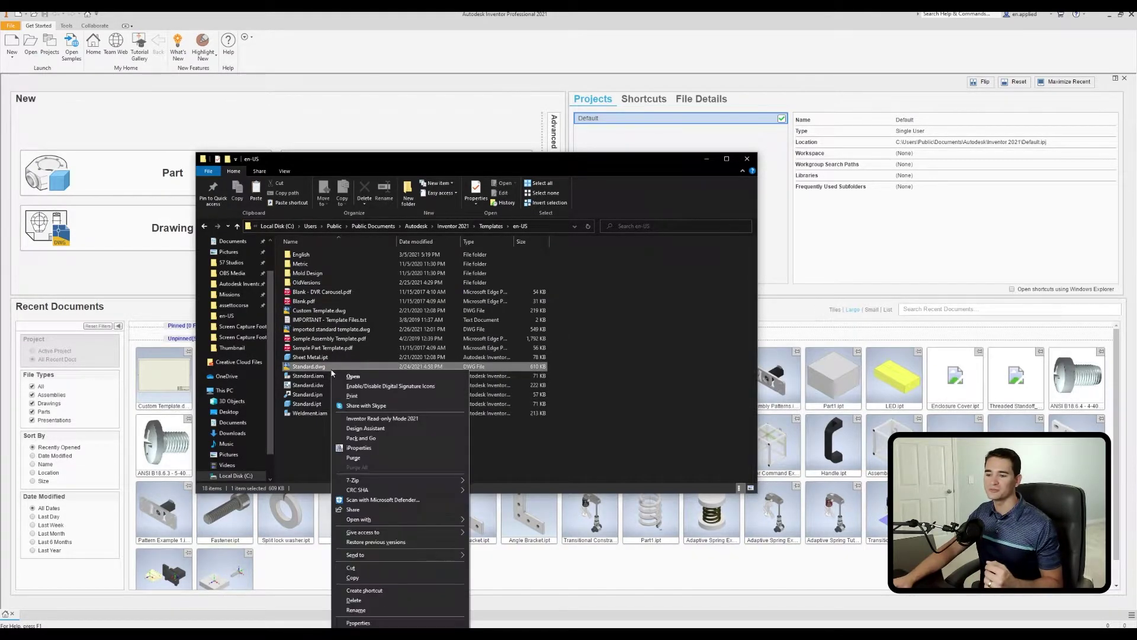
pyautogui.click(371, 568)
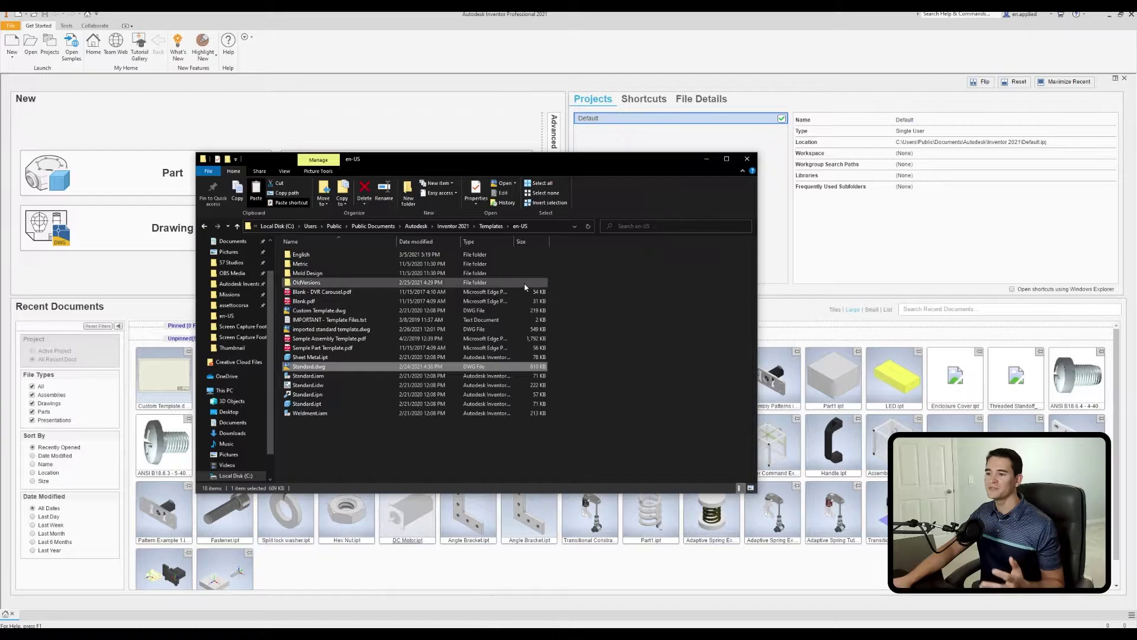
pyautogui.click(491, 226)
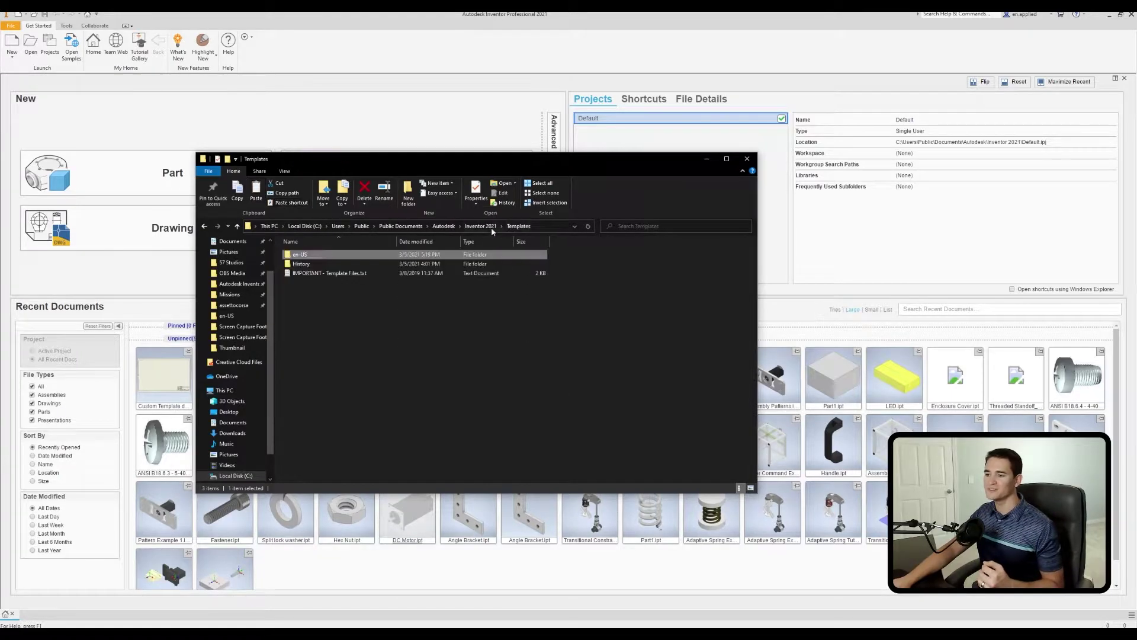
pyautogui.doubleClick(326, 264)
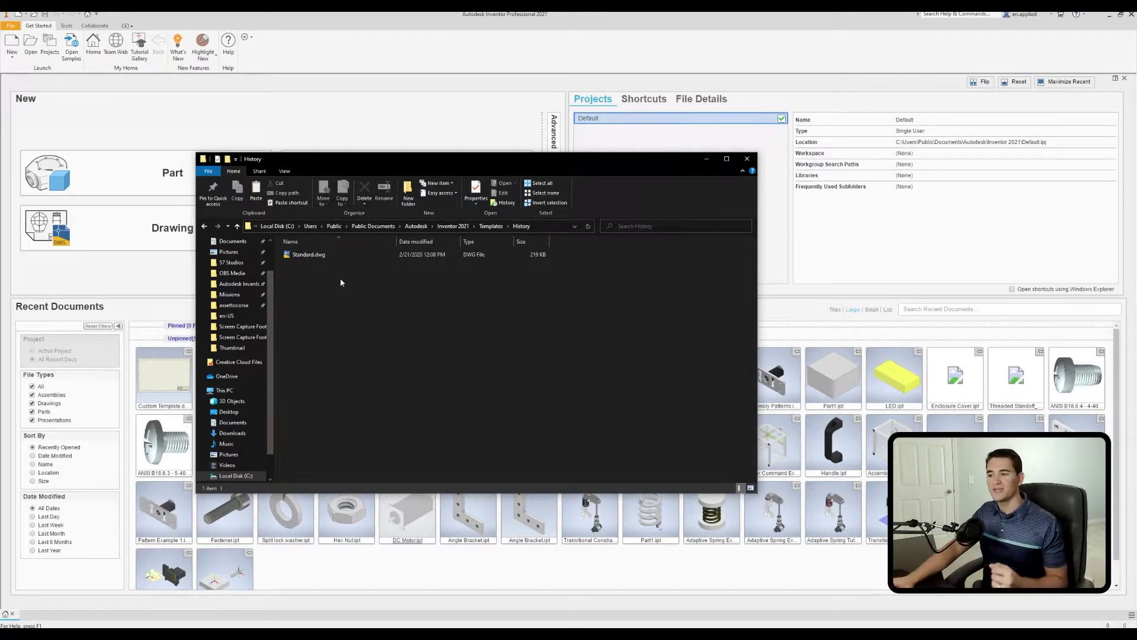
# Step: Return to the en-US folder and compare its files with the advanced template list in Inventor
pyautogui.click(491, 226)
pyautogui.doubleClick(346, 254)
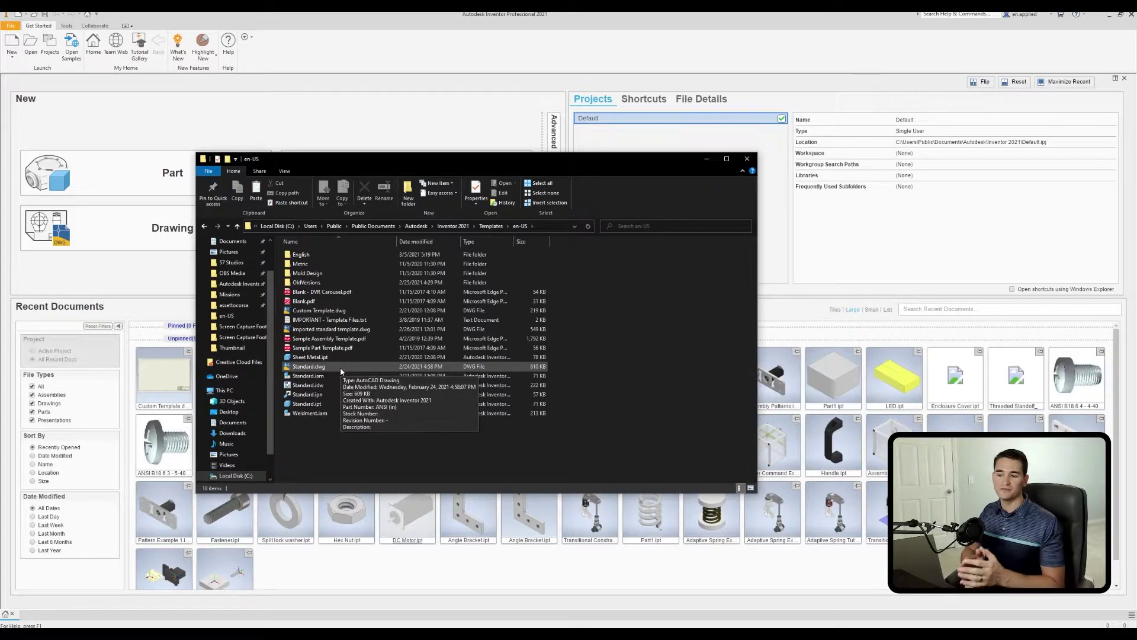
pyautogui.moveTo(441, 166); pyautogui.dragTo(744, 169)
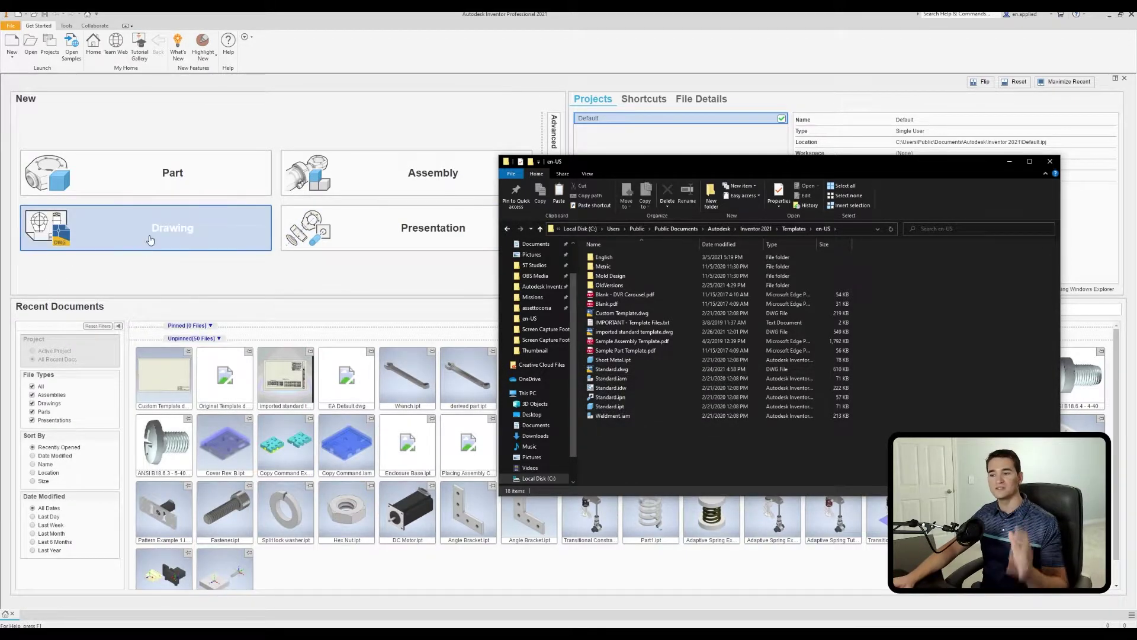
pyautogui.click(551, 138)
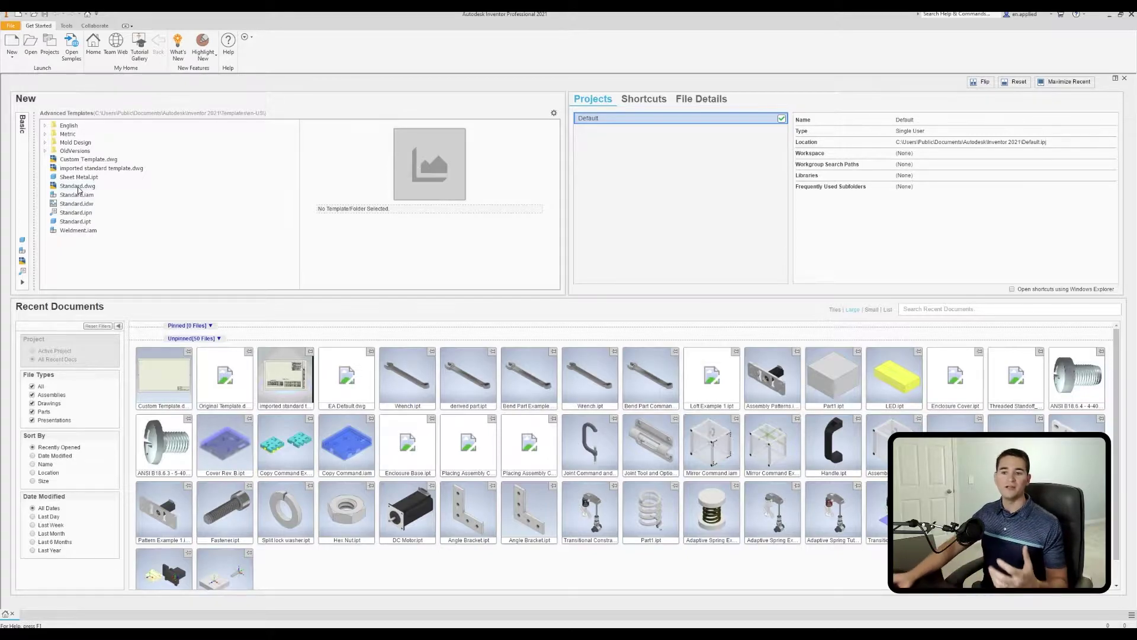
pyautogui.click(26, 172)
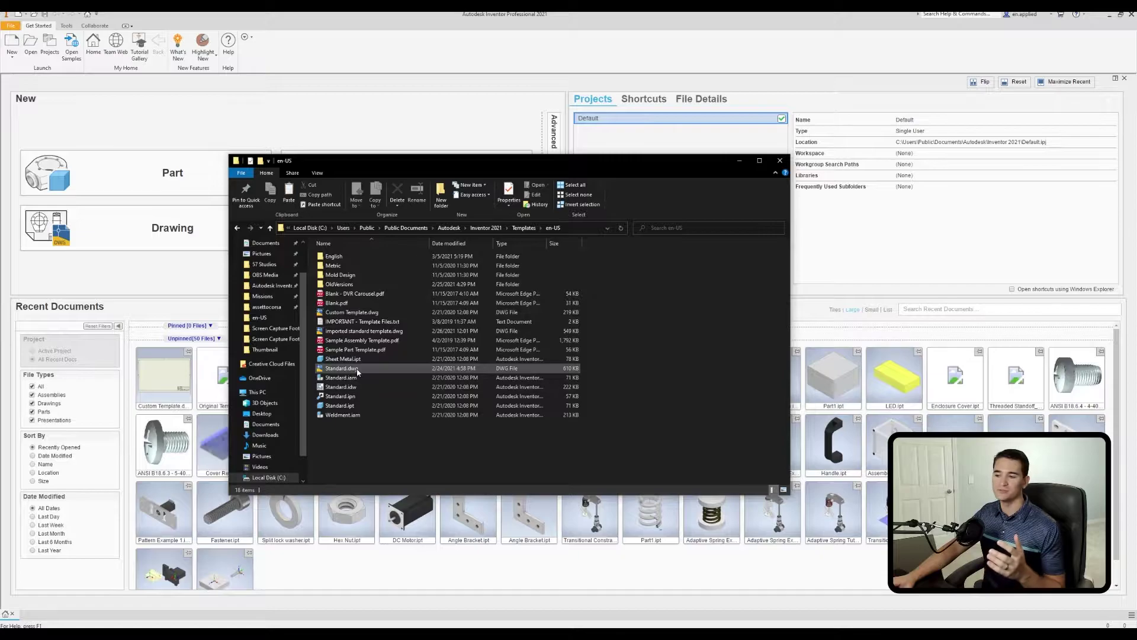
# Step: Check the History folder for the Standard.dwg backup and open Custom Template.dwg from the en-US folder
pyautogui.click(523, 228)
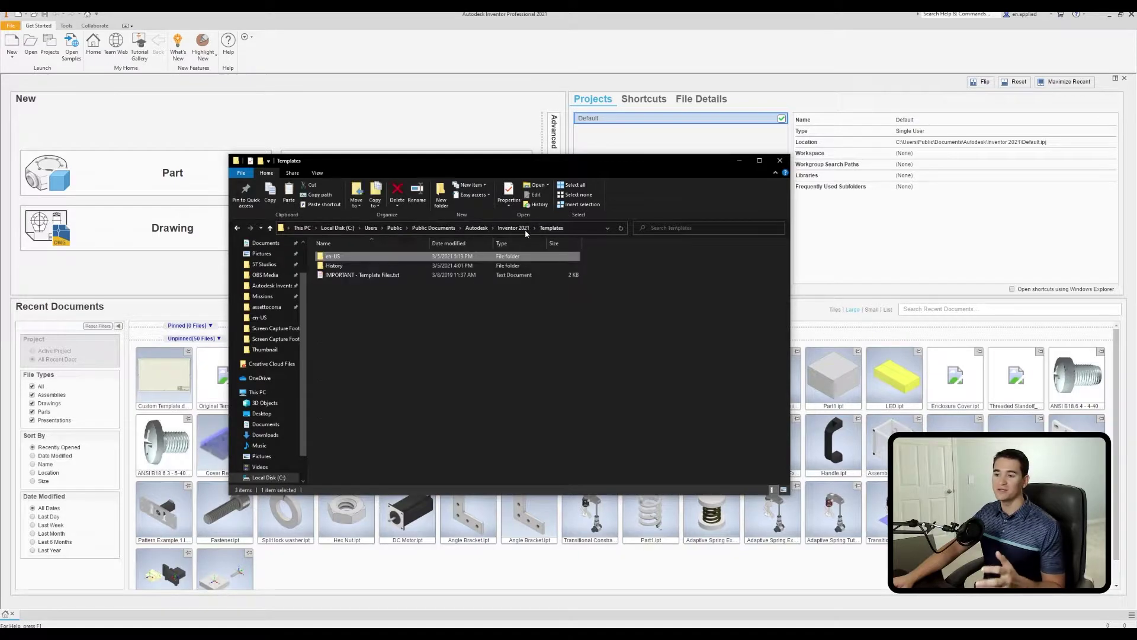
pyautogui.doubleClick(365, 265)
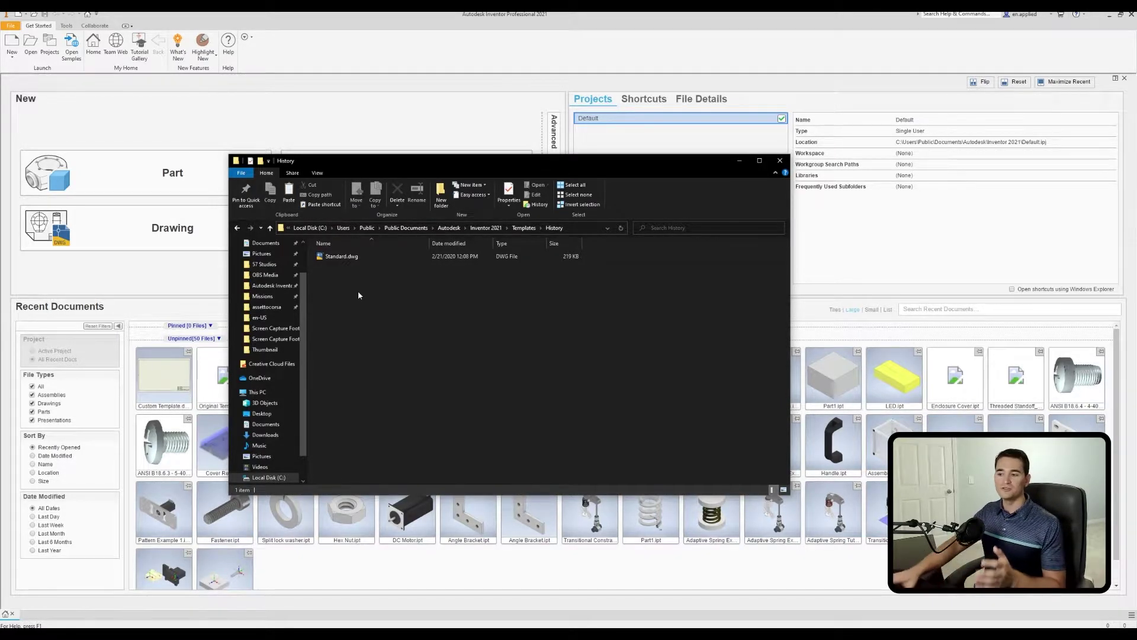
pyautogui.click(524, 228)
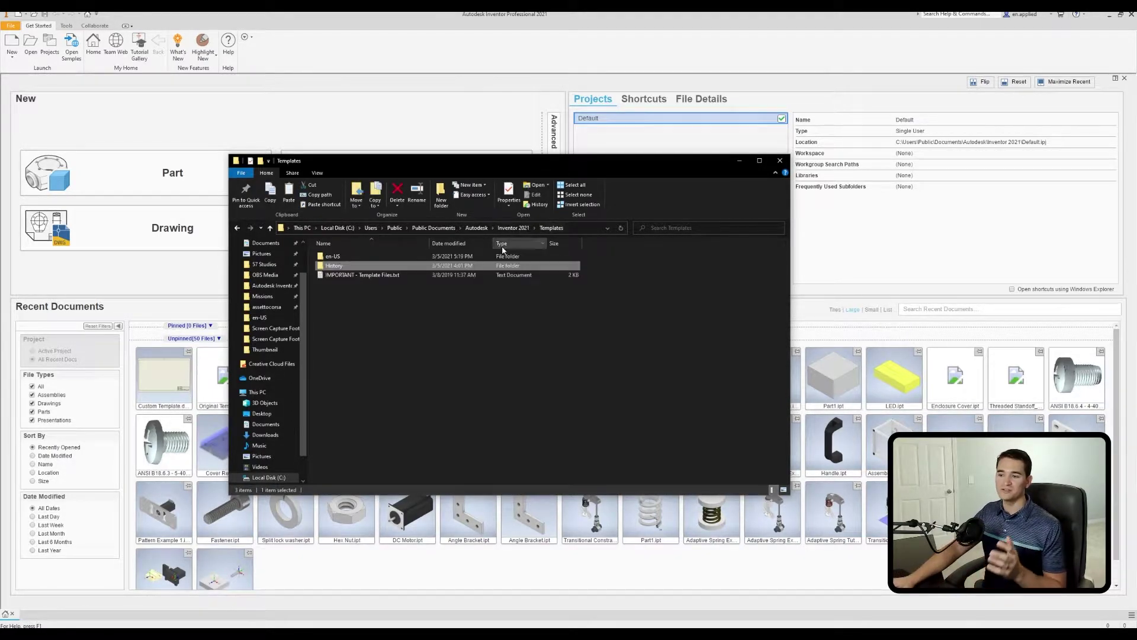
pyautogui.doubleClick(346, 257)
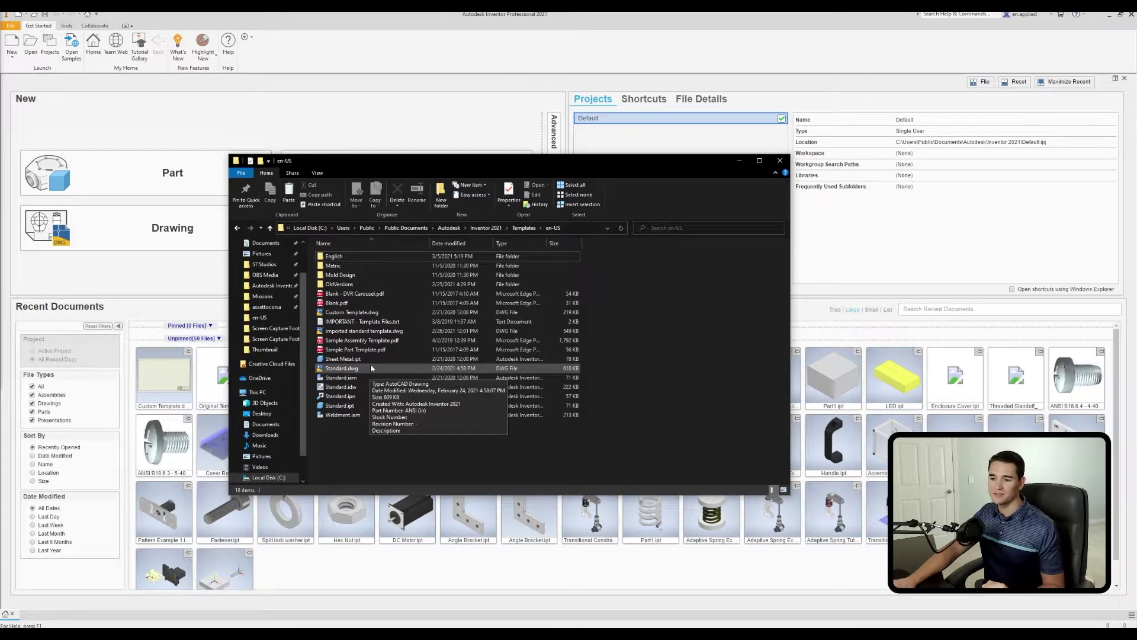
pyautogui.doubleClick(355, 312)
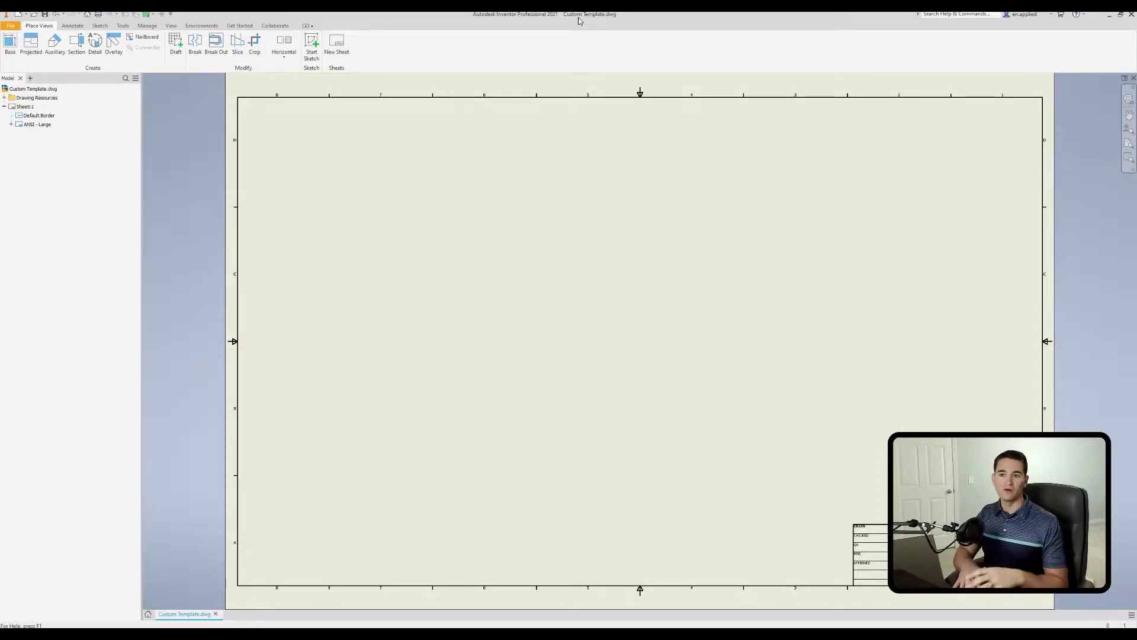
# Step: Create a drawing from the English ANSI (in).dwg template to compare its title bar, and return to Custom Template.dwg
pyautogui.click(18, 14)
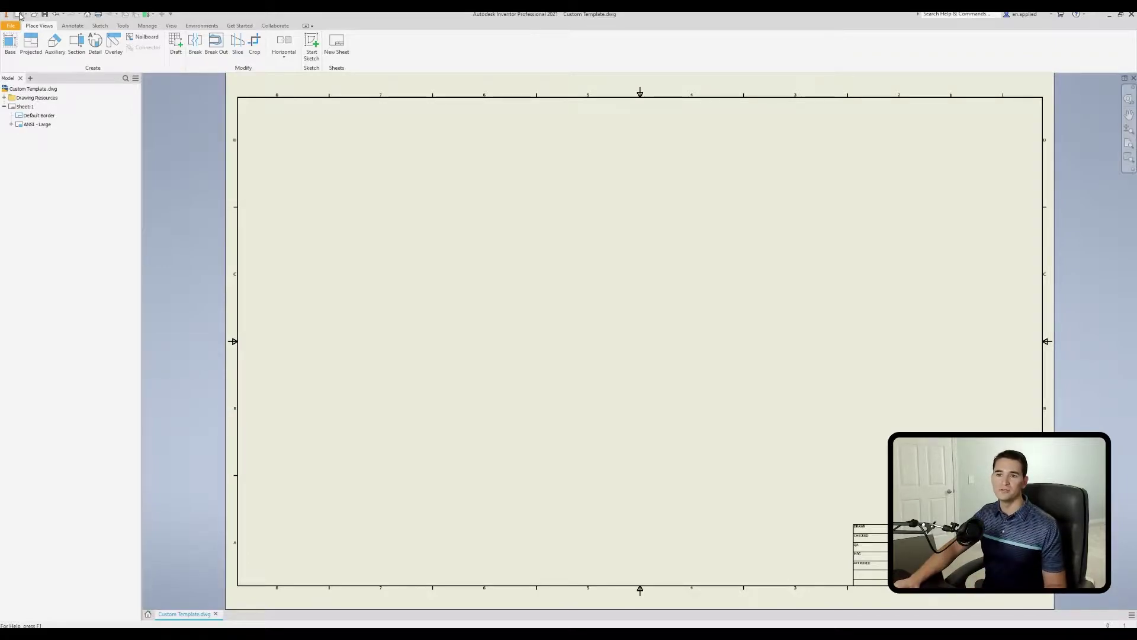
pyautogui.doubleClick(543, 368)
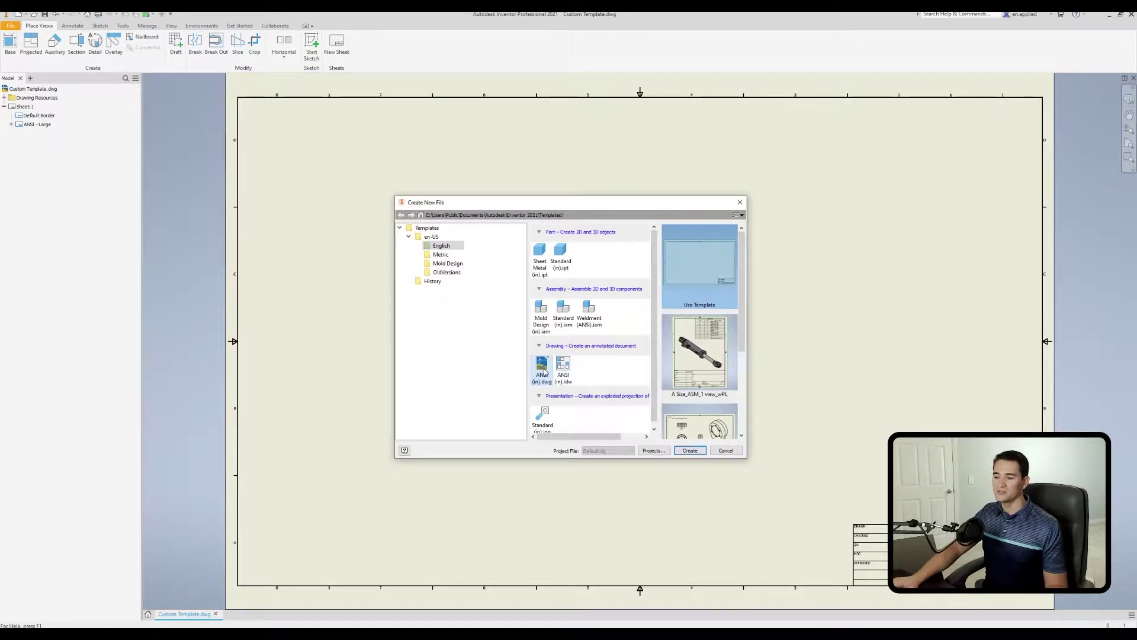
pyautogui.click(542, 358)
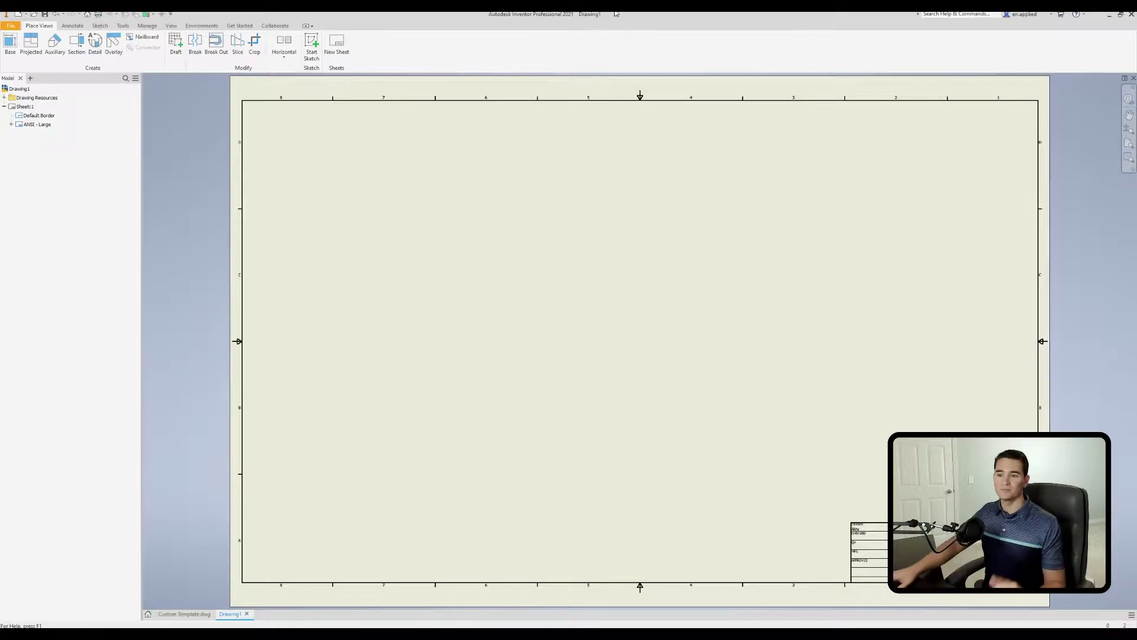
pyautogui.click(184, 613)
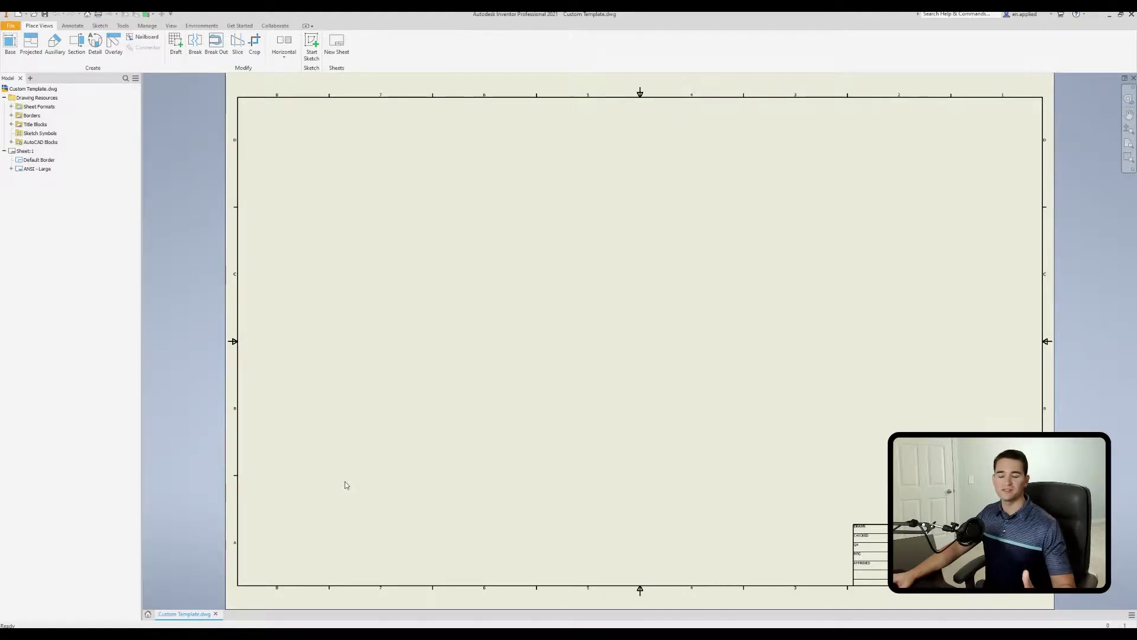
# Step: Review the en-US template files in the file explorer and in Inventor's Open dialog without opening any
pyautogui.click(394, 598)
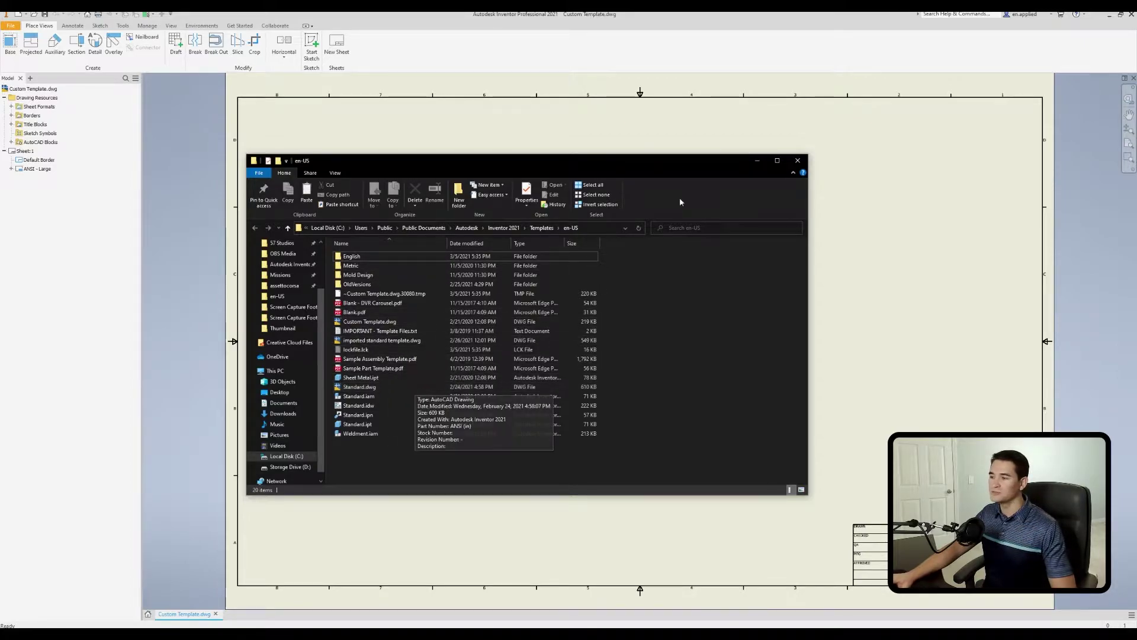
pyautogui.click(756, 162)
pyautogui.click(34, 14)
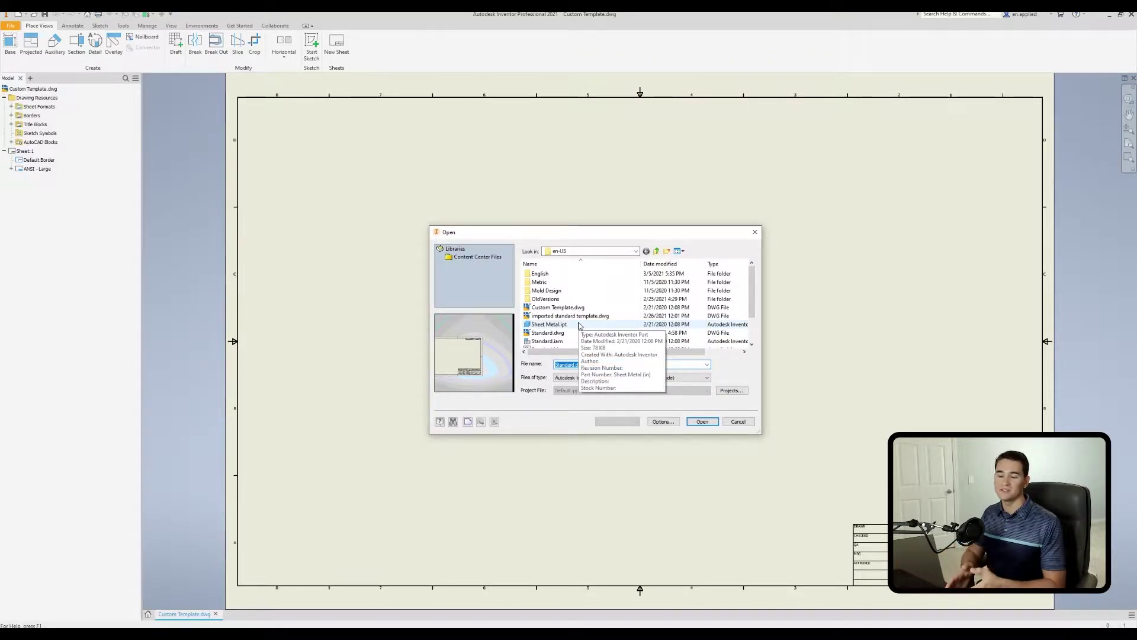
pyautogui.press('Escape')
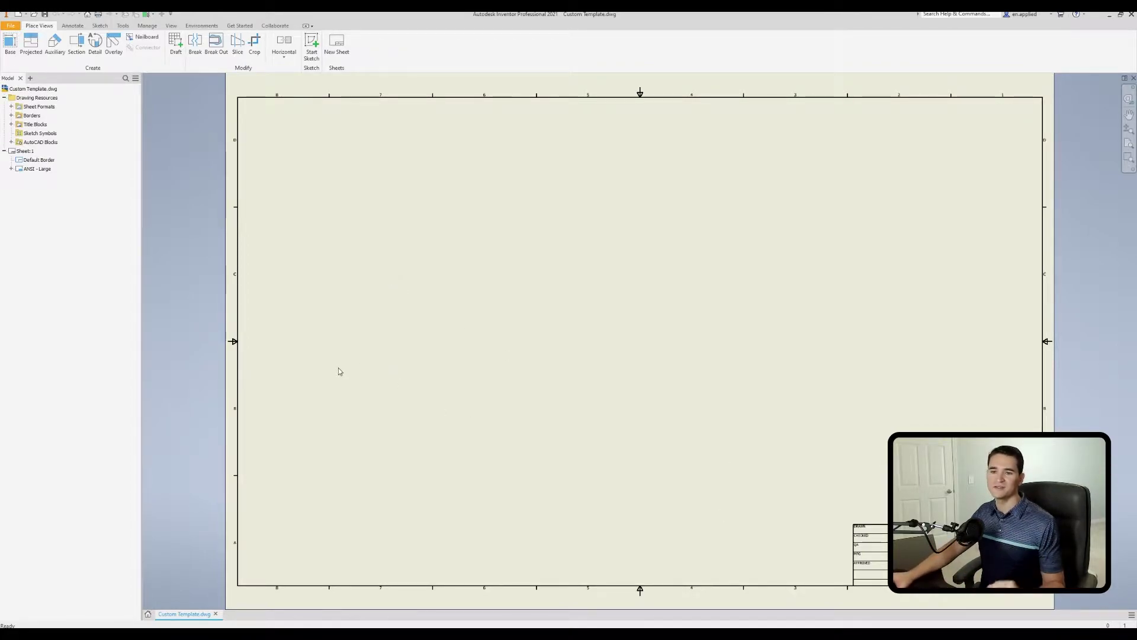
# Step: Change the sheet to size C and place the title block in the sheet's upper-right corner
pyautogui.rightClick(25, 151)
pyautogui.click(63, 229)
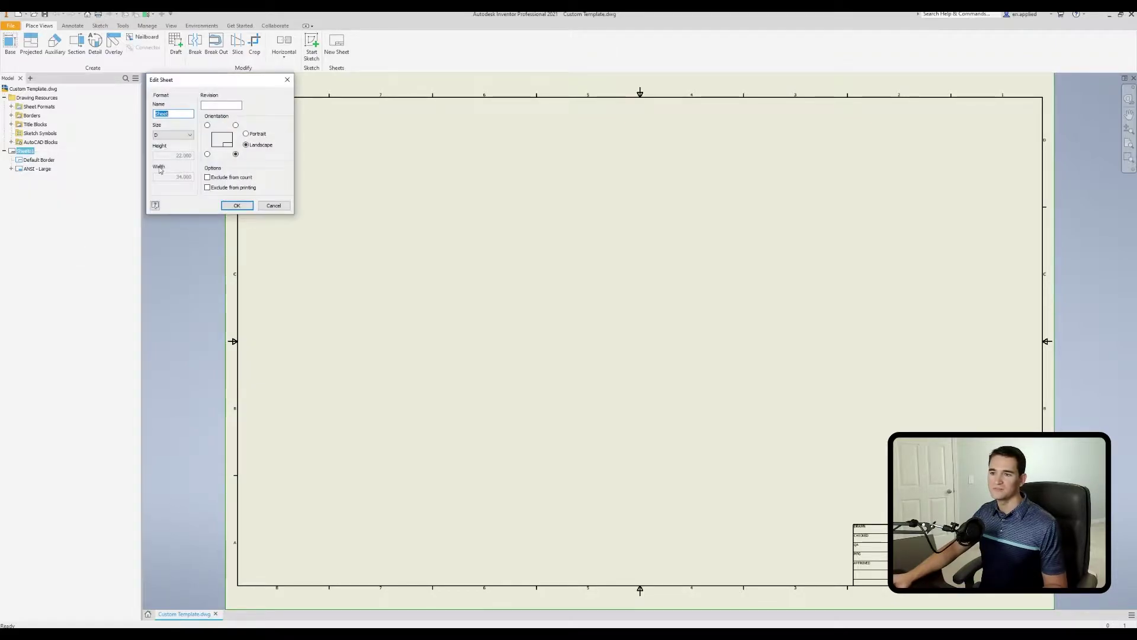
pyautogui.click(185, 137)
pyautogui.click(181, 155)
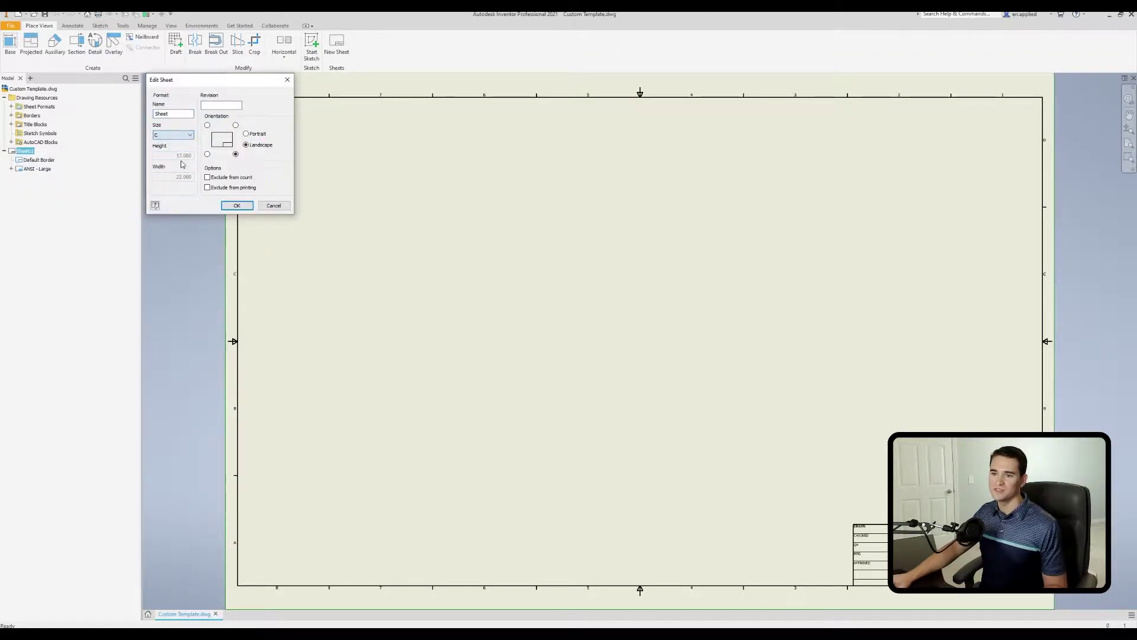
pyautogui.click(236, 125)
pyautogui.click(237, 206)
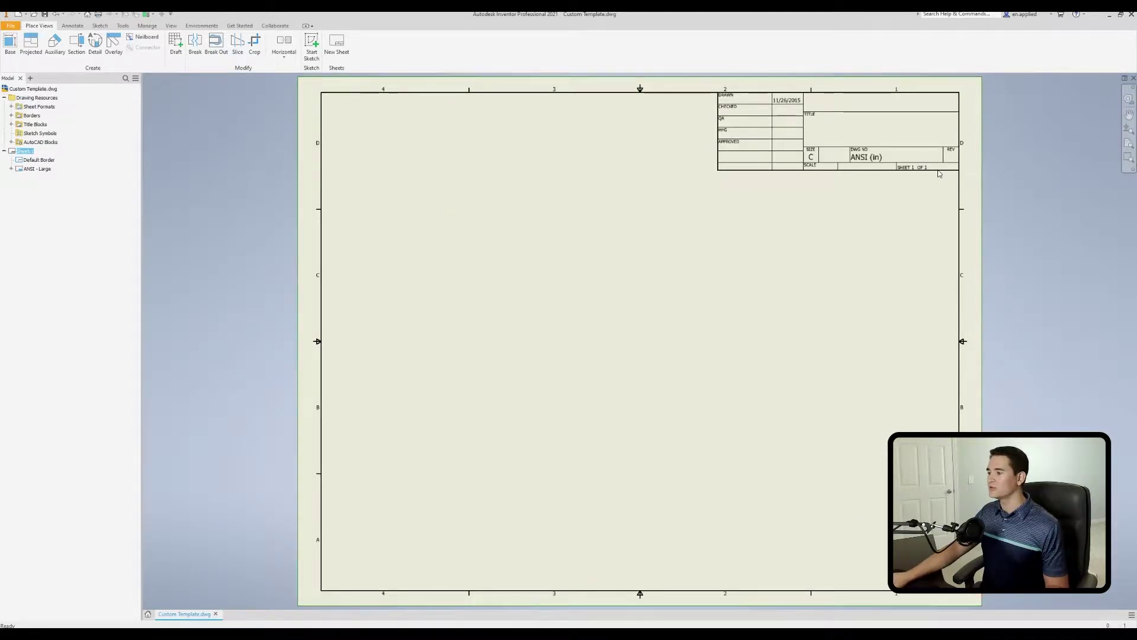
# Step: Place the title block in the sheet's lower-right corner
pyautogui.rightClick(27, 153)
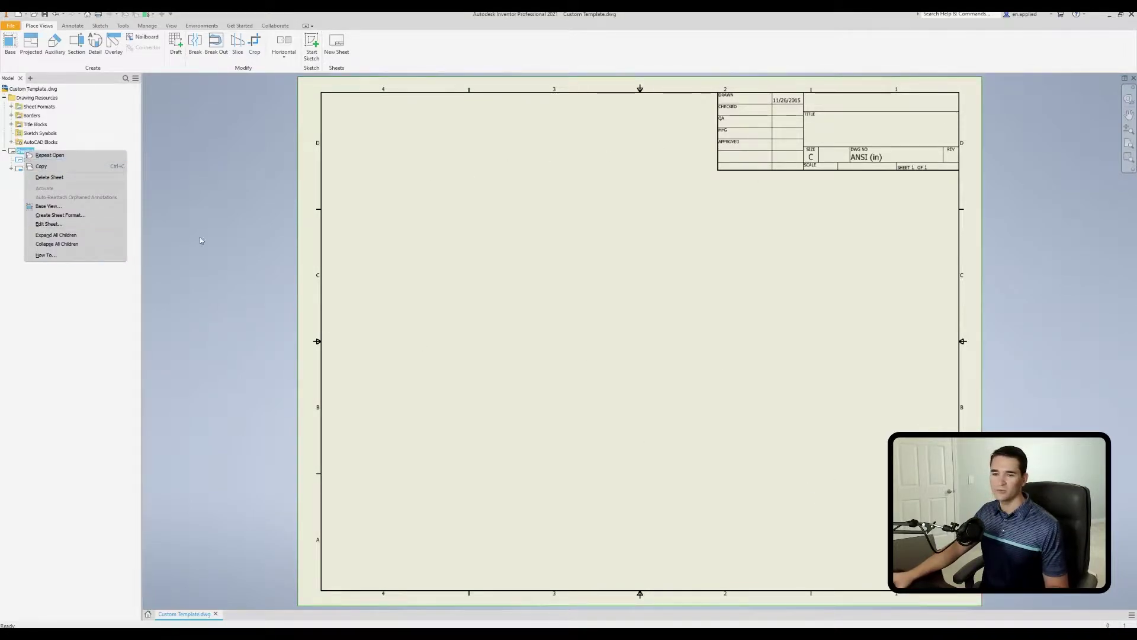
pyautogui.click(52, 225)
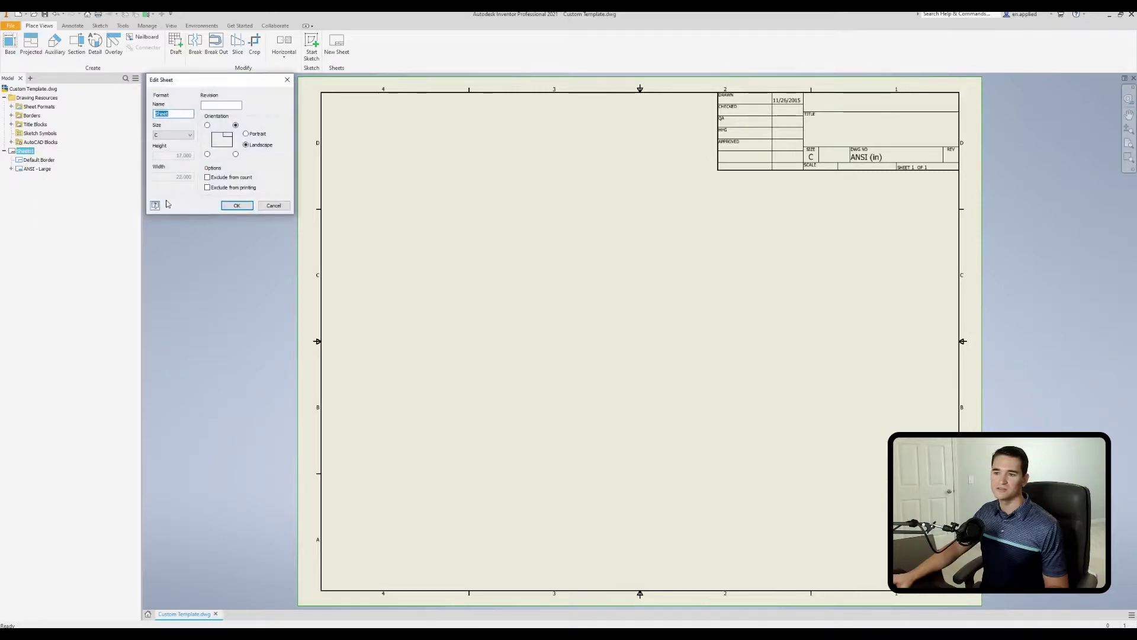
pyautogui.click(235, 154)
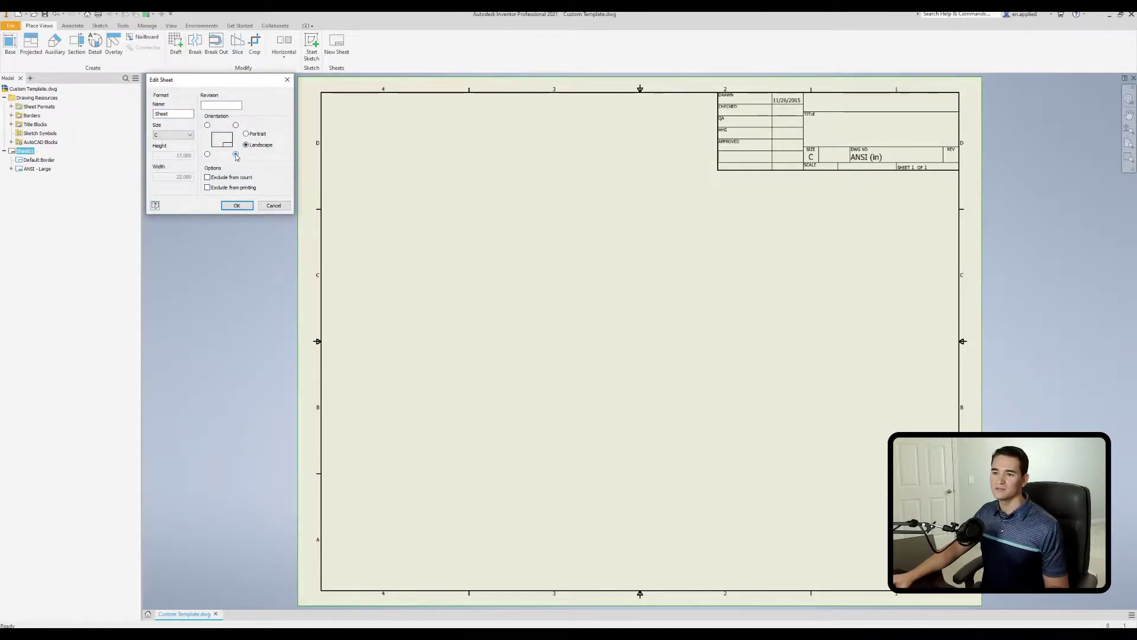
pyautogui.click(237, 206)
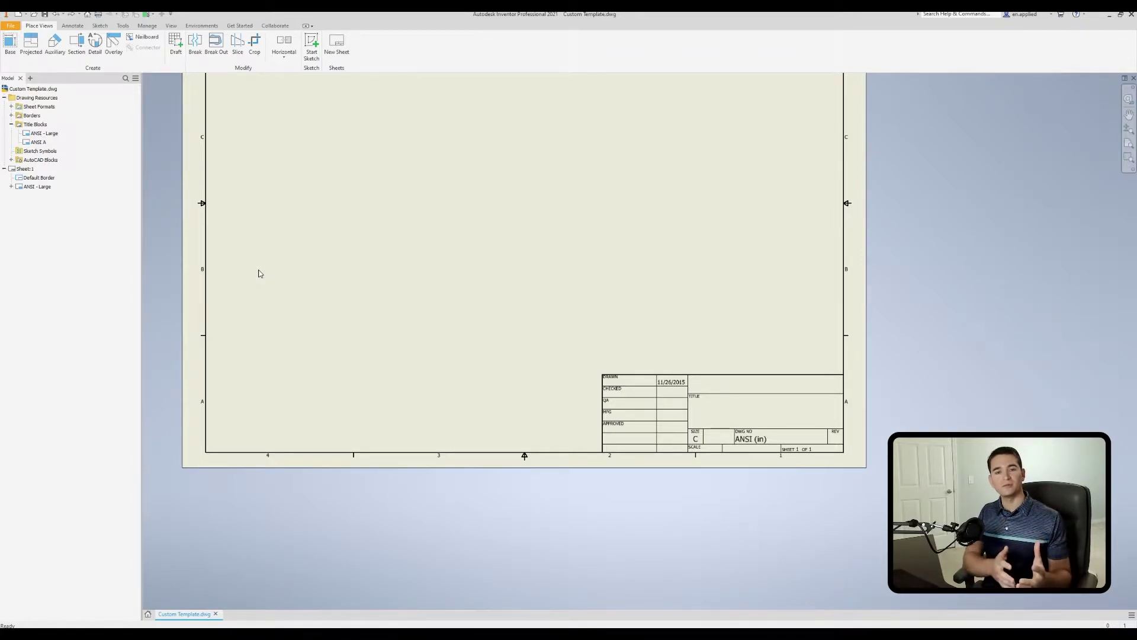
# Step: Review the existing title blocks in the drawing resources and start defining a new title block
pyautogui.click(146, 26)
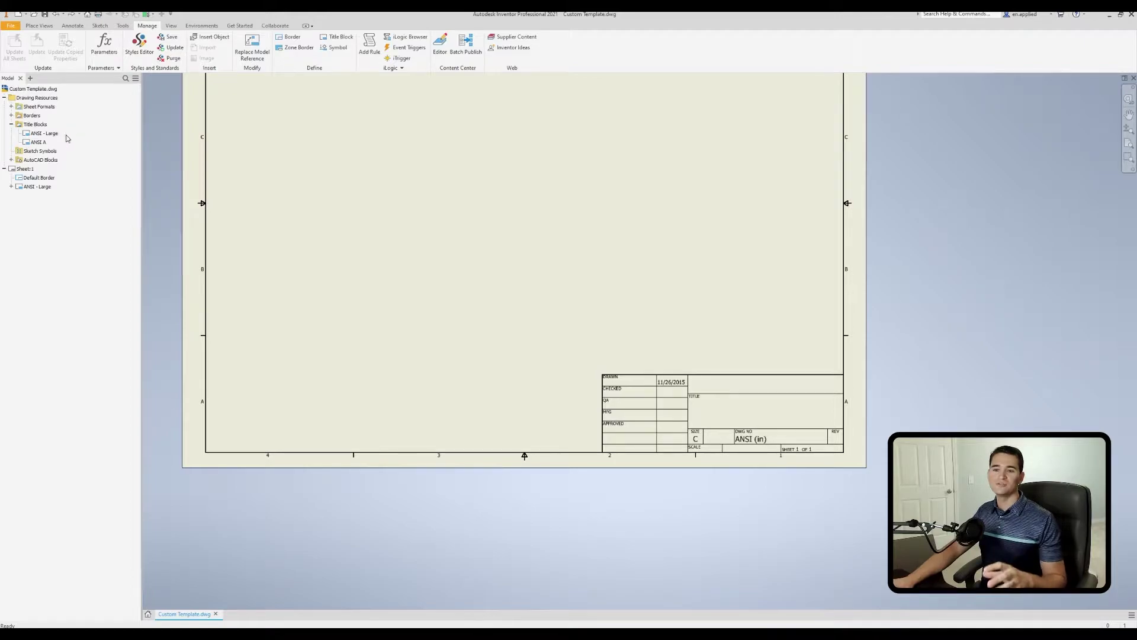
pyautogui.click(4, 98)
pyautogui.click(4, 98)
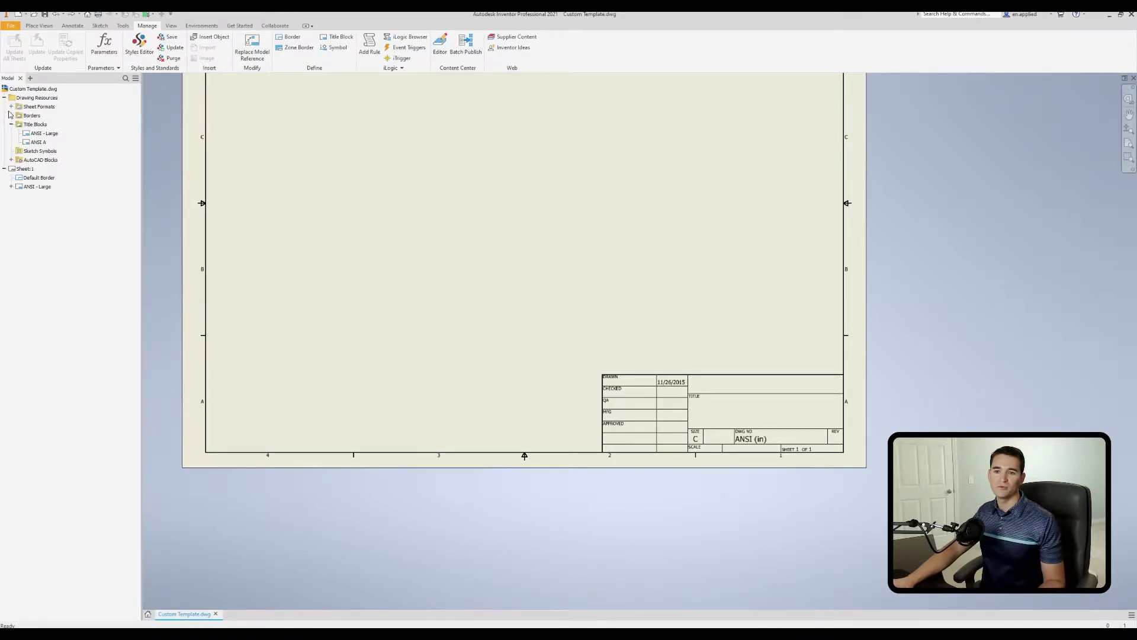
pyautogui.click(39, 125)
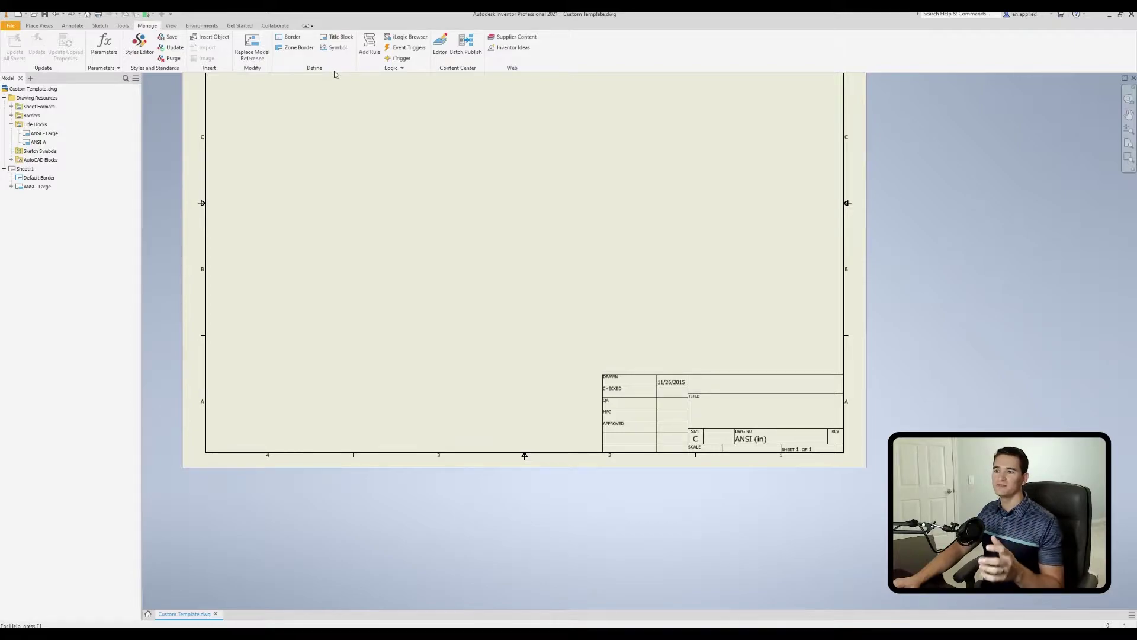
pyautogui.click(349, 40)
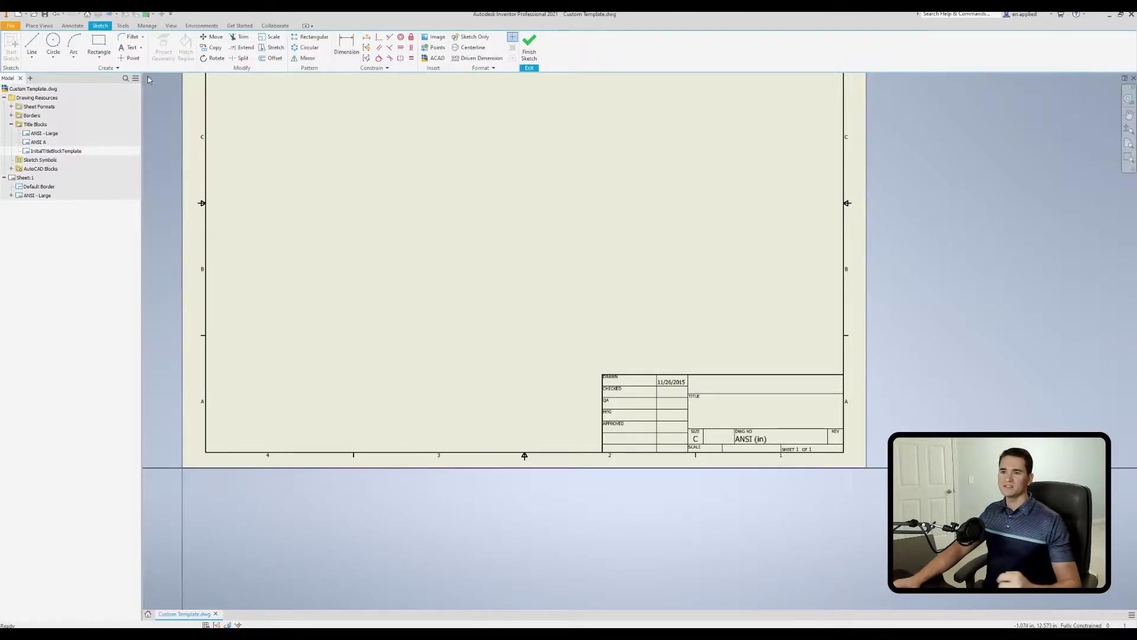
# Step: Sketch three nested rectangles in the blank upper part of the sheet as title block geometry
pyautogui.click(101, 43)
pyautogui.click(378, 117)
pyautogui.click(554, 198)
pyautogui.click(420, 138)
pyautogui.click(472, 163)
pyautogui.click(446, 145)
pyautogui.click(453, 152)
pyautogui.rightClick(464, 178)
pyautogui.click(522, 146)
pyautogui.rightClick(522, 146)
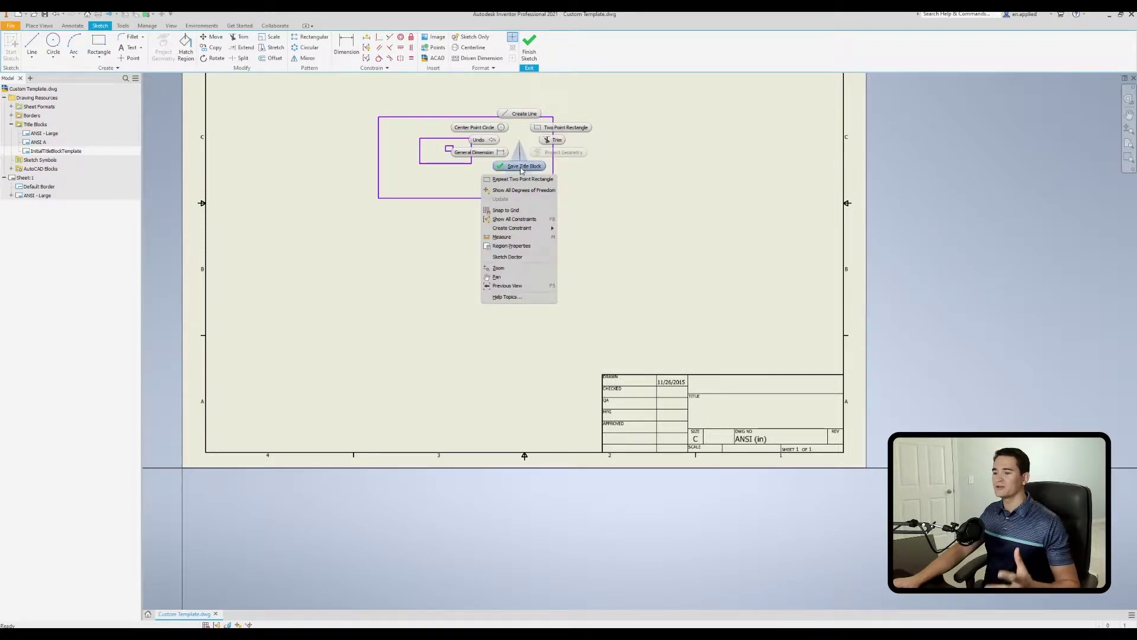
pyautogui.click(521, 166)
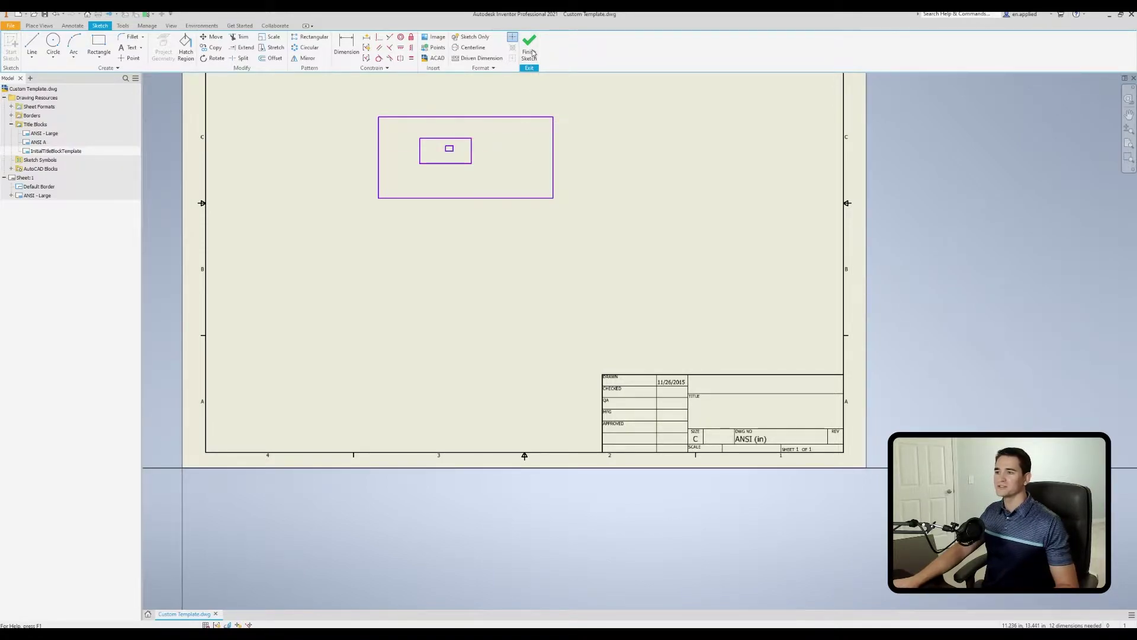
# Step: Save the sketched title block definition under the name "example"
pyautogui.write('example')
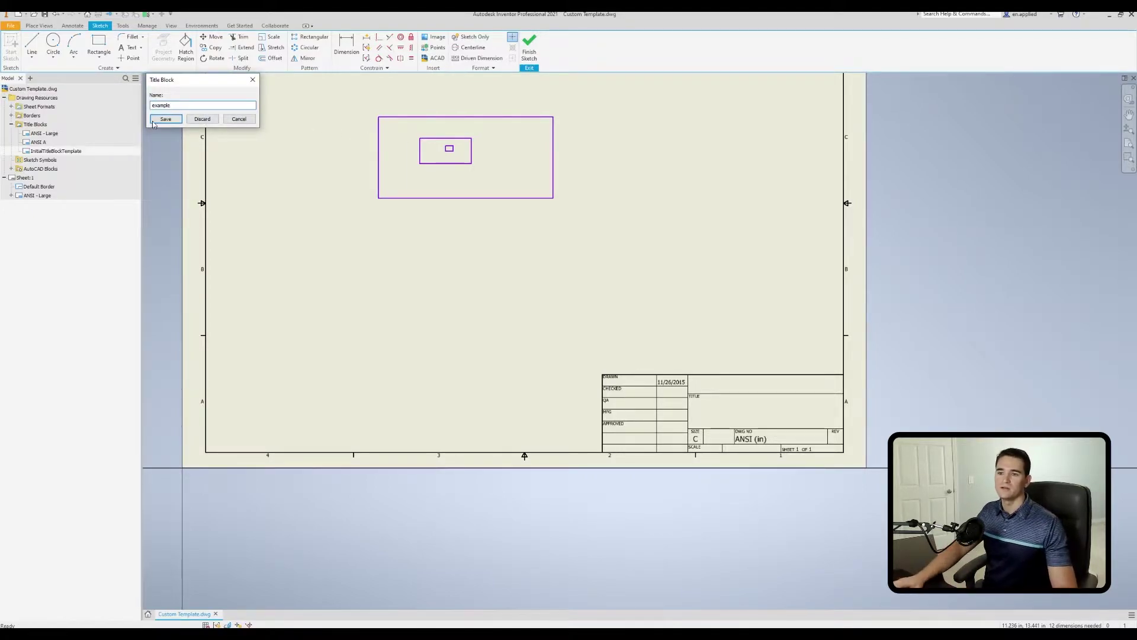
pyautogui.press('Return')
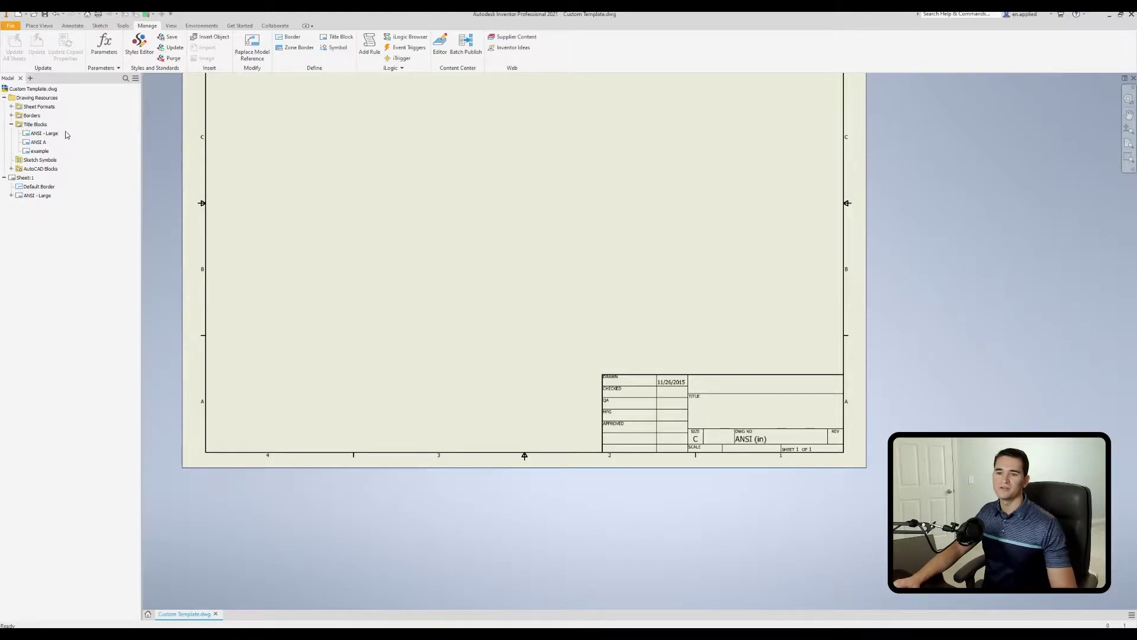
pyautogui.click(40, 151)
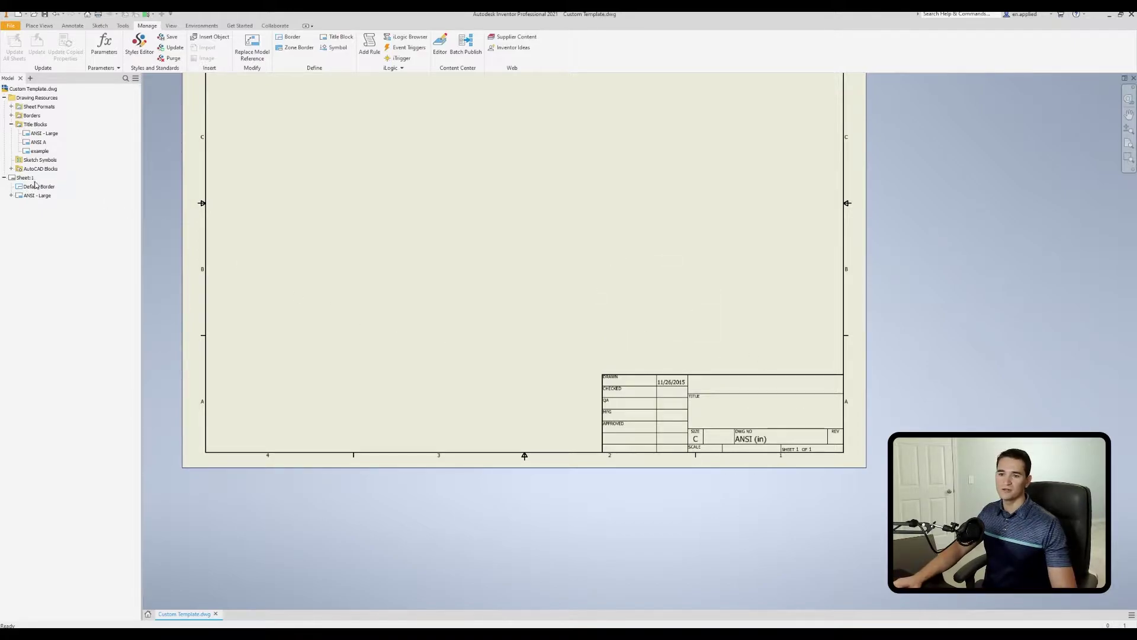
pyautogui.click(4, 177)
pyautogui.click(4, 177)
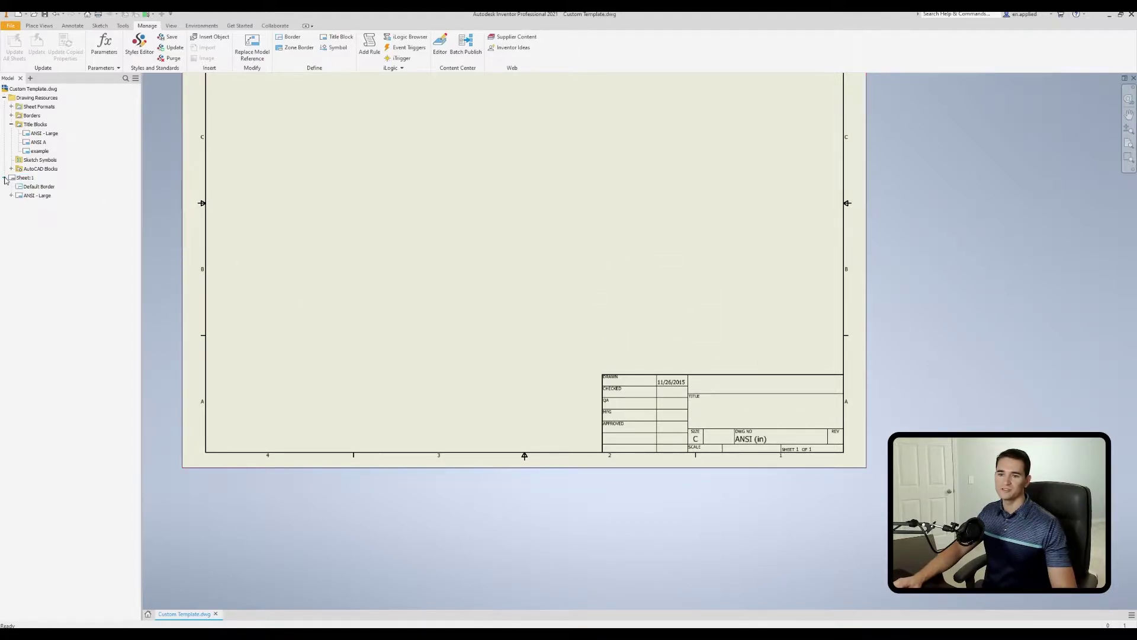
# Step: Remove the ANSI - Large title block from Sheet:1 and insert the example title block in its place
pyautogui.rightClick(28, 199)
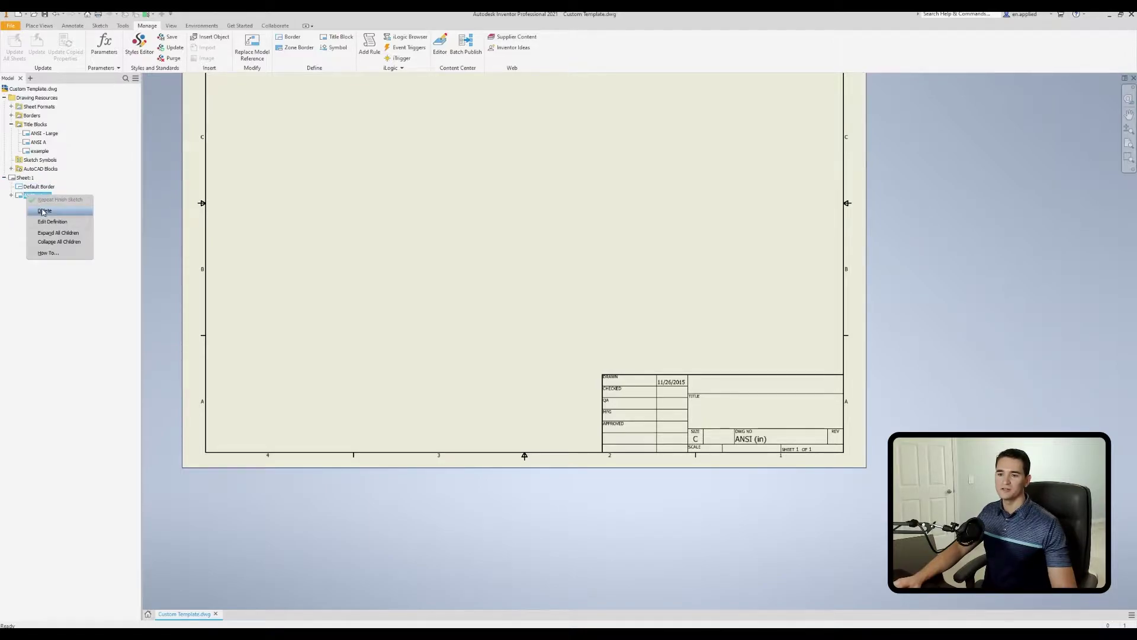
pyautogui.click(44, 210)
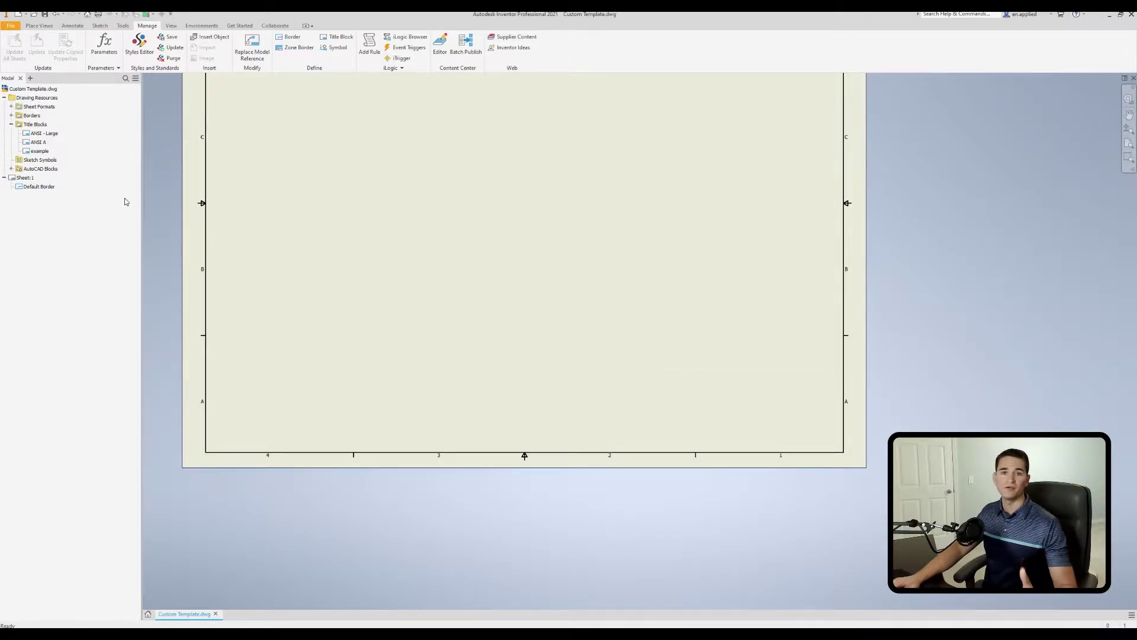
pyautogui.rightClick(40, 151)
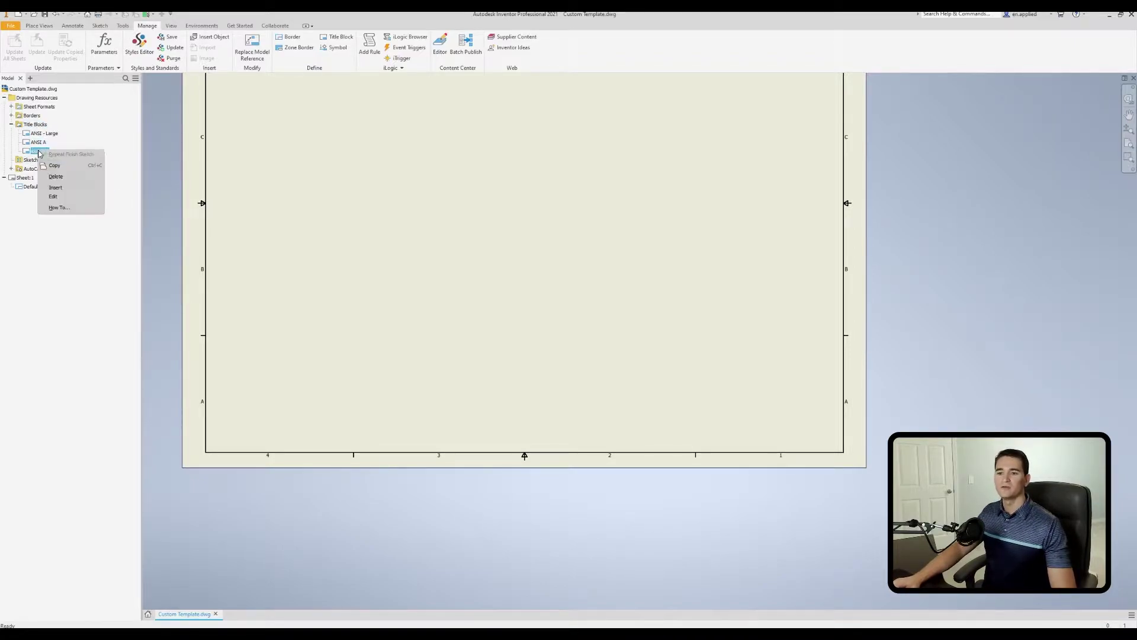
pyautogui.click(57, 189)
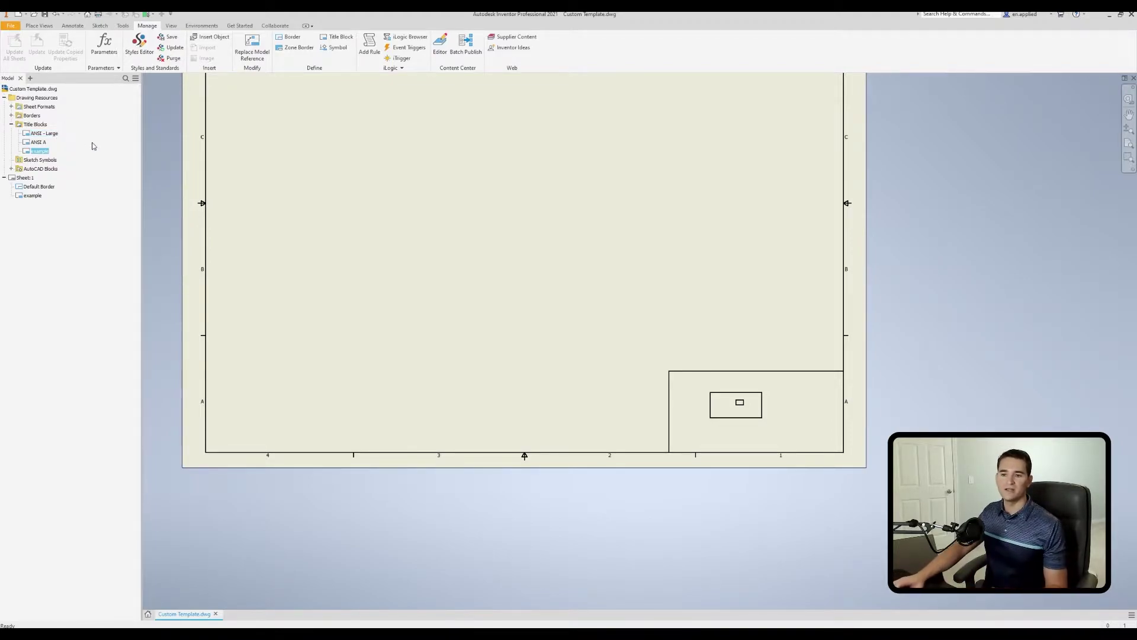
# Step: Delete the example title block from both Sheet:1 and the drawing resources
pyautogui.click(31, 196)
pyautogui.rightClick(32, 198)
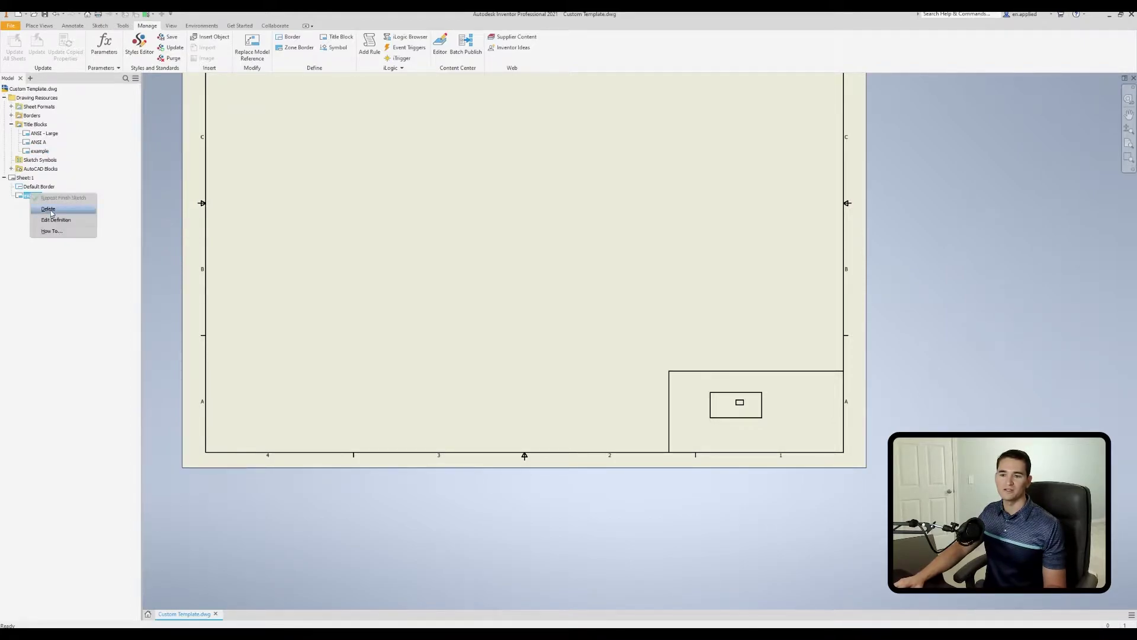
pyautogui.click(48, 209)
pyautogui.rightClick(43, 153)
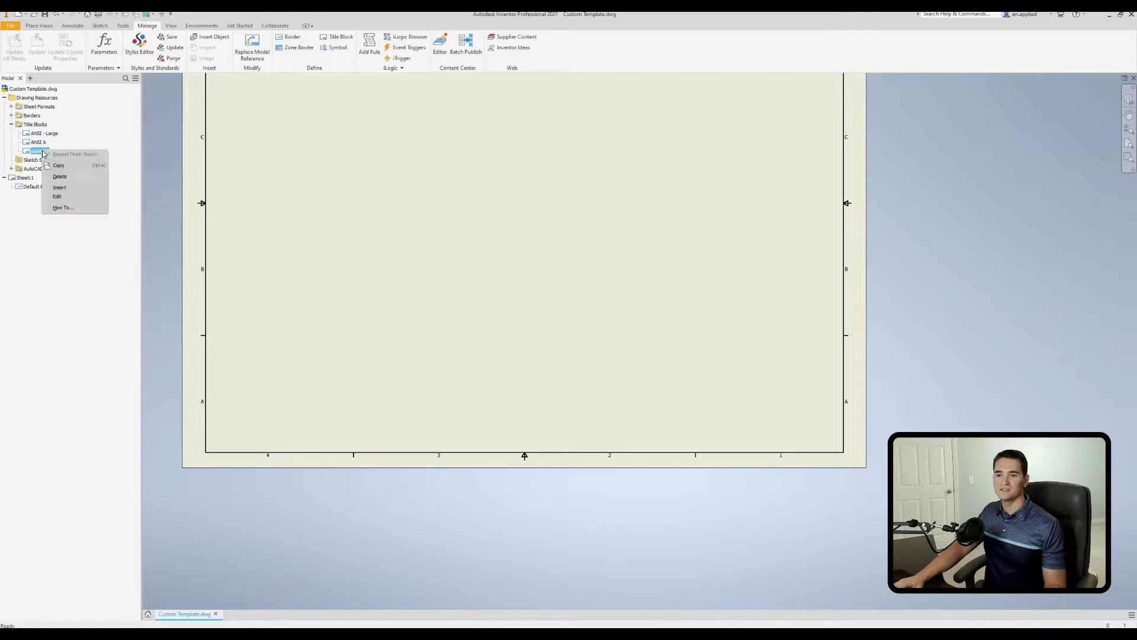
pyautogui.click(56, 170)
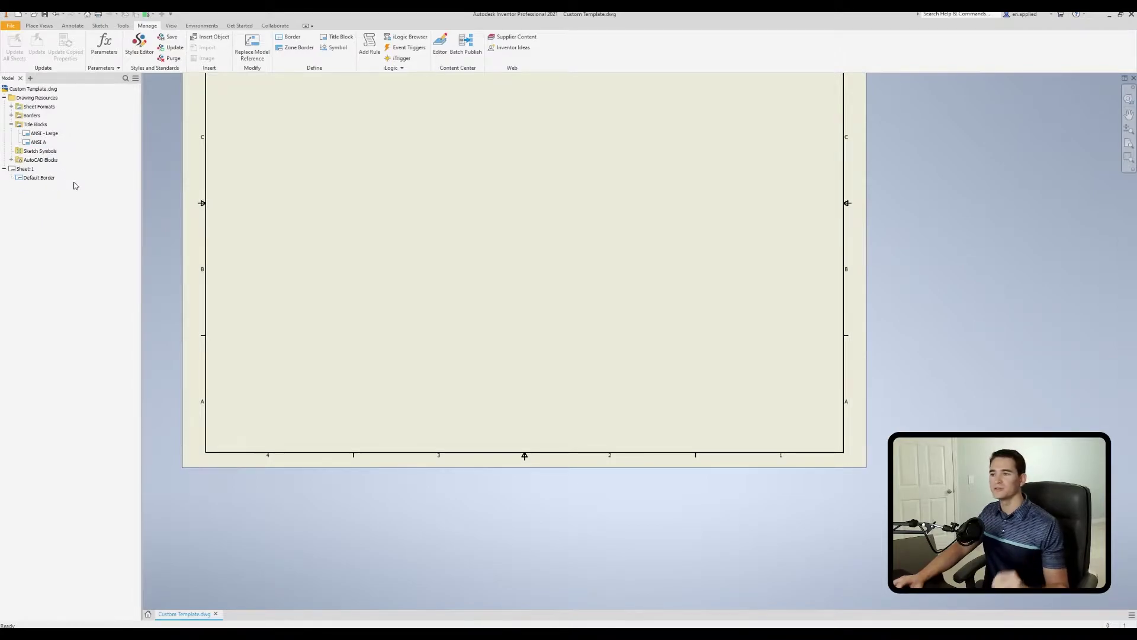
# Step: Insert the ANSI - Large title block back onto Sheet:1
pyautogui.rightClick(45, 137)
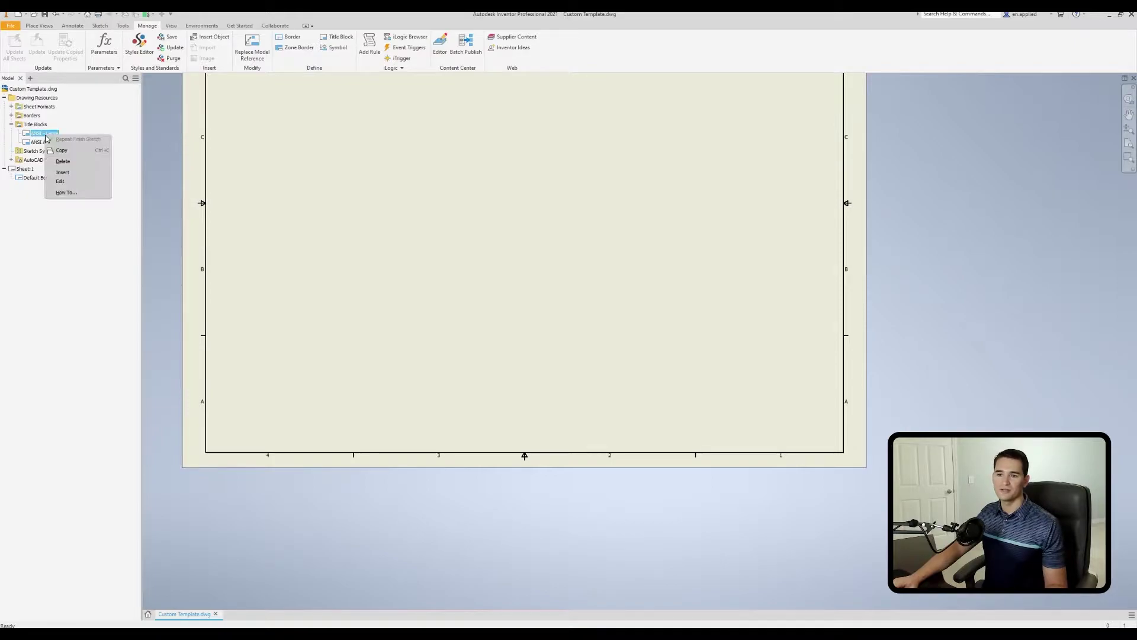
pyautogui.click(65, 172)
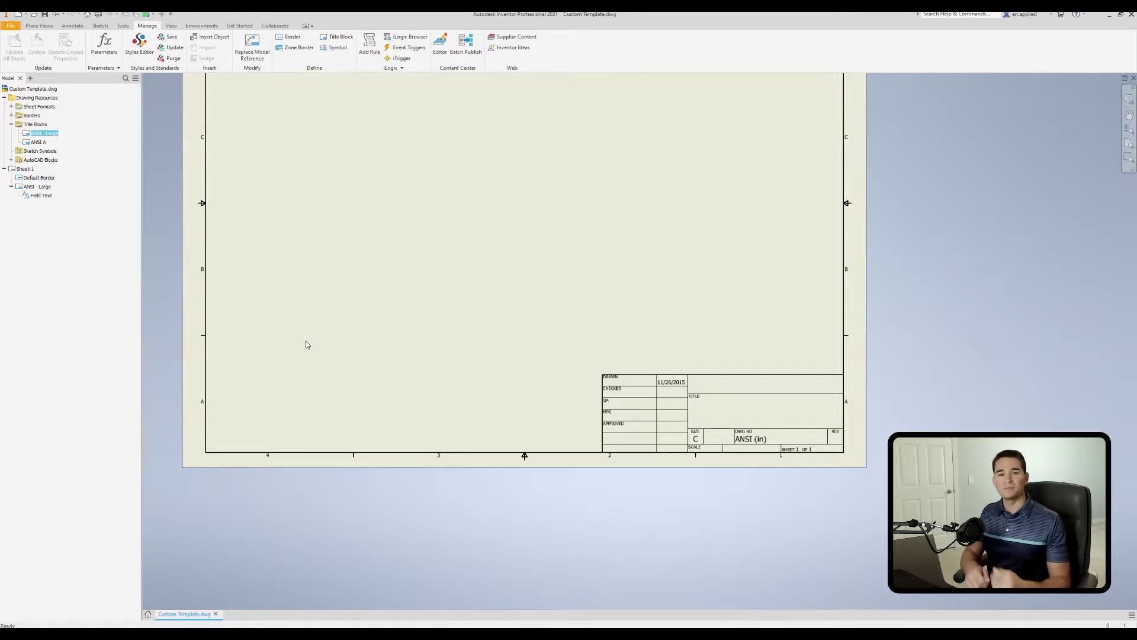
pyautogui.press('Home')
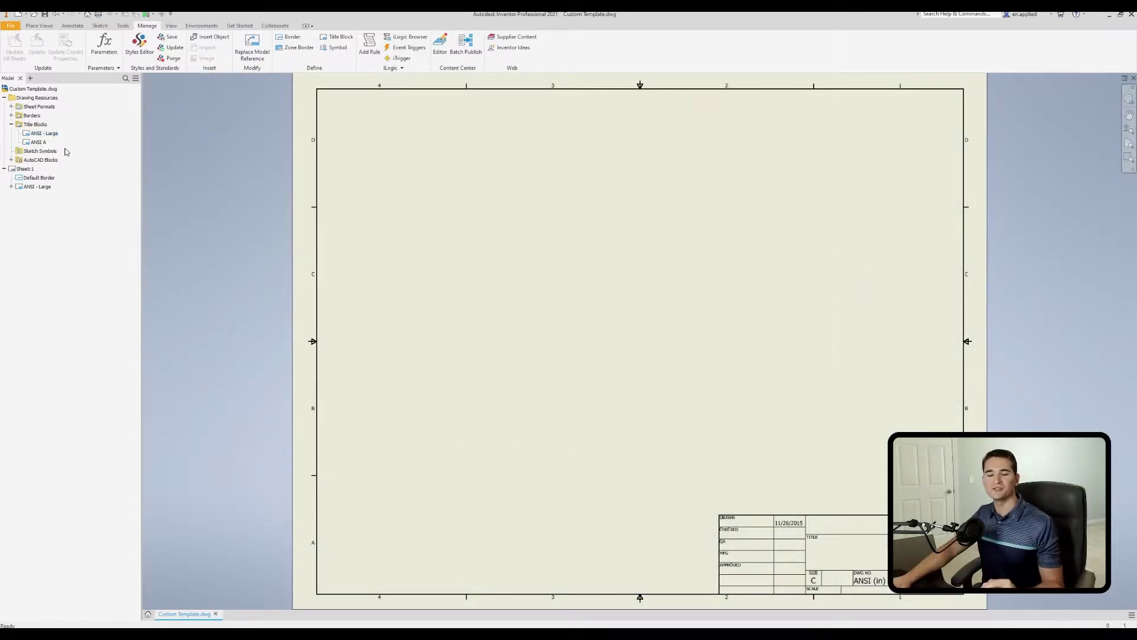
# Step: Open the ANSI - Large title block definition for editing and save it as a new title block named "Custom Title Block"
pyautogui.rightClick(50, 134)
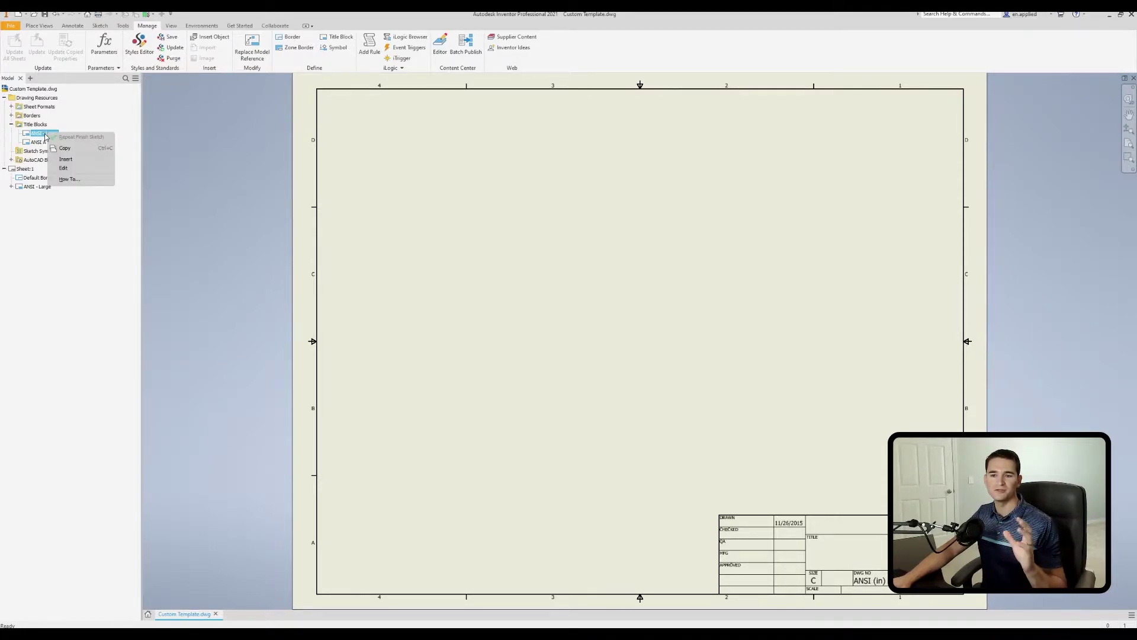
pyautogui.click(64, 169)
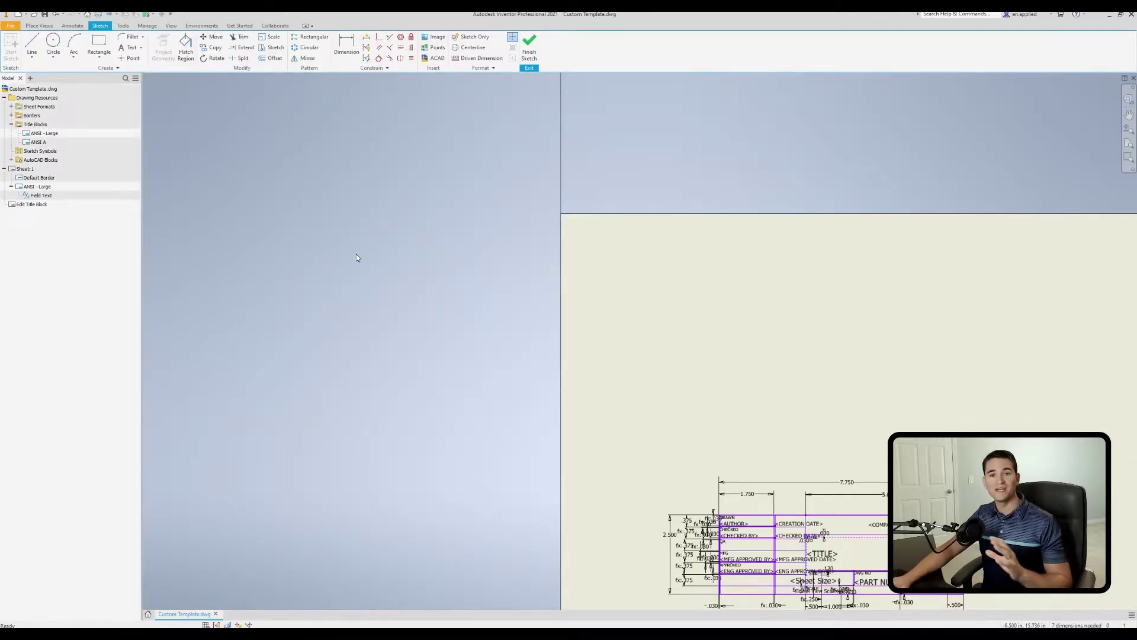
pyautogui.click(530, 54)
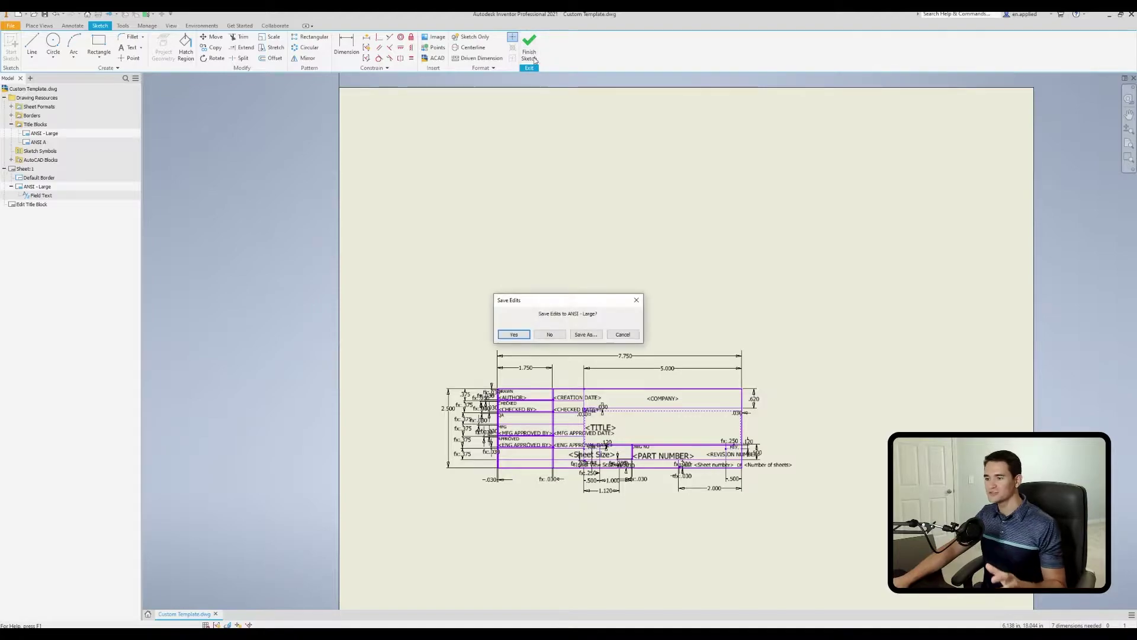
pyautogui.click(583, 334)
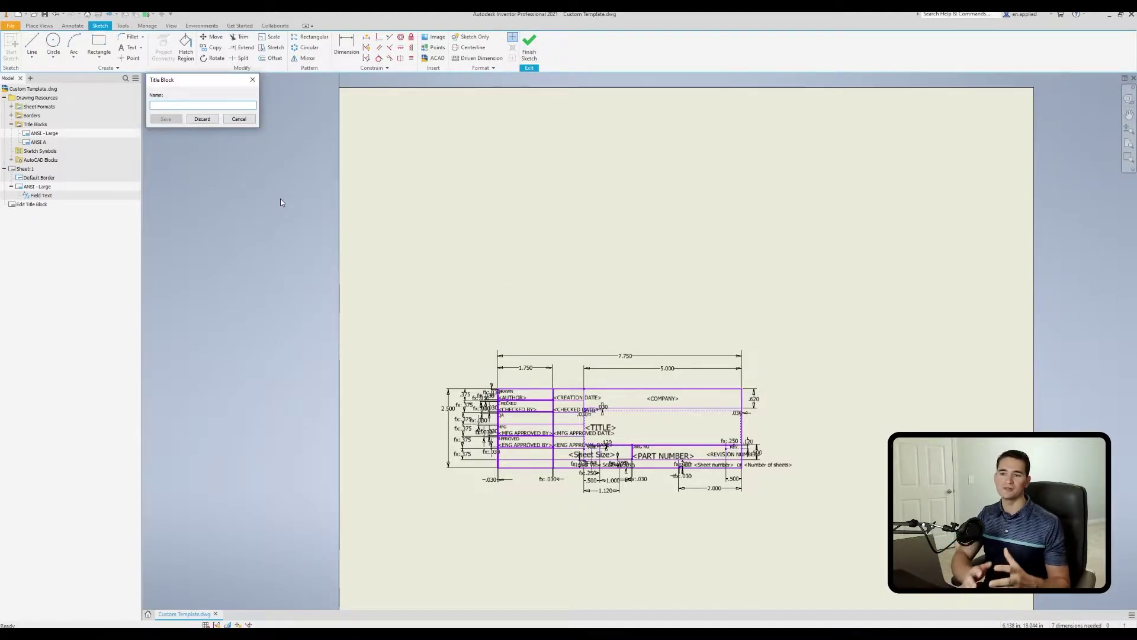
pyautogui.write('Custom Title ')
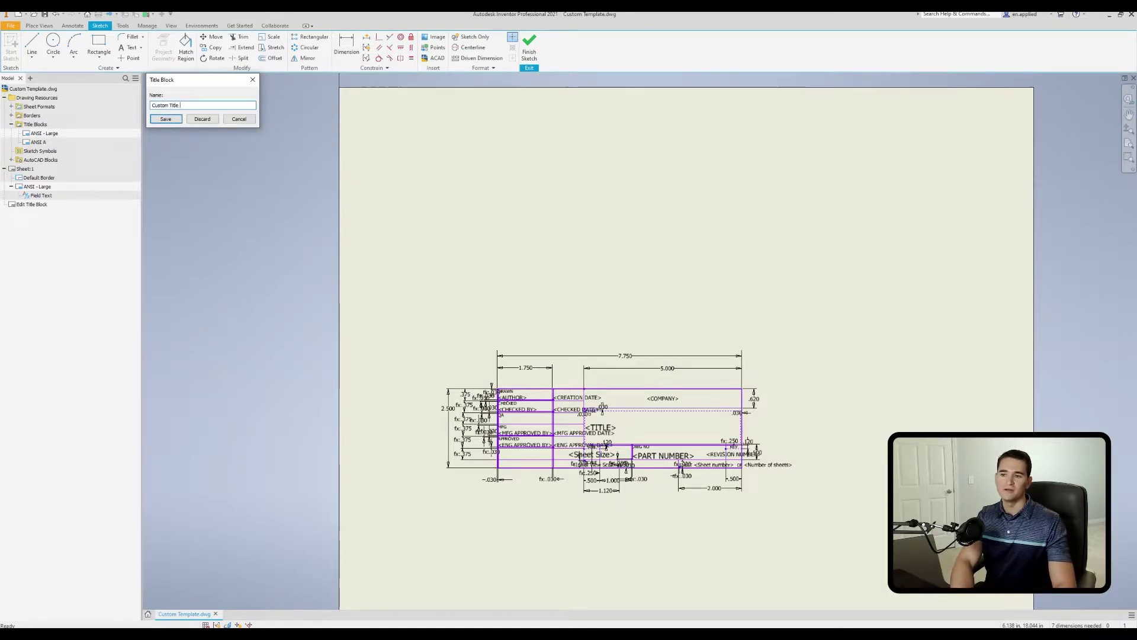
pyautogui.write('Block')
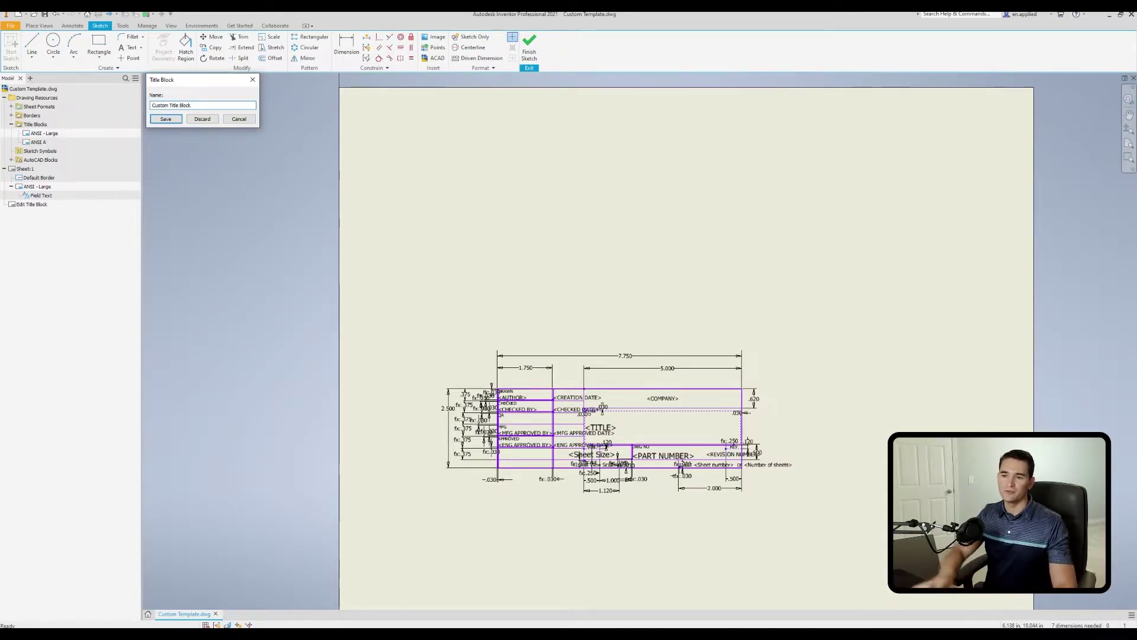
pyautogui.click(172, 118)
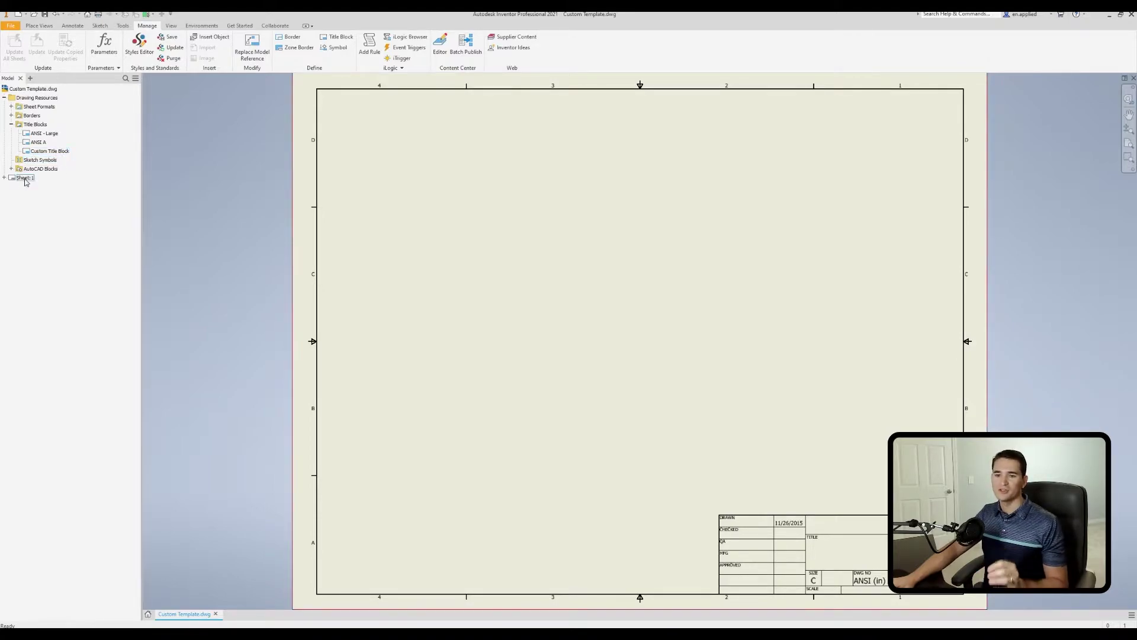
# Step: Replace the ANSI - Large title block on Sheet:1 with the Custom Title Block
pyautogui.click(4, 178)
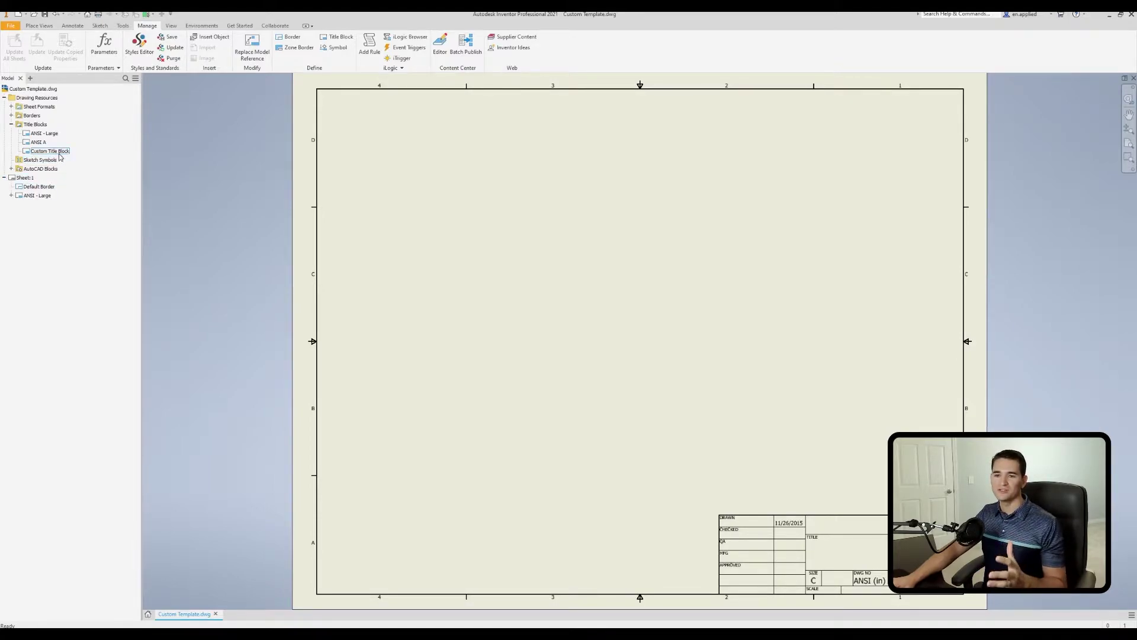
pyautogui.rightClick(35, 196)
pyautogui.click(51, 210)
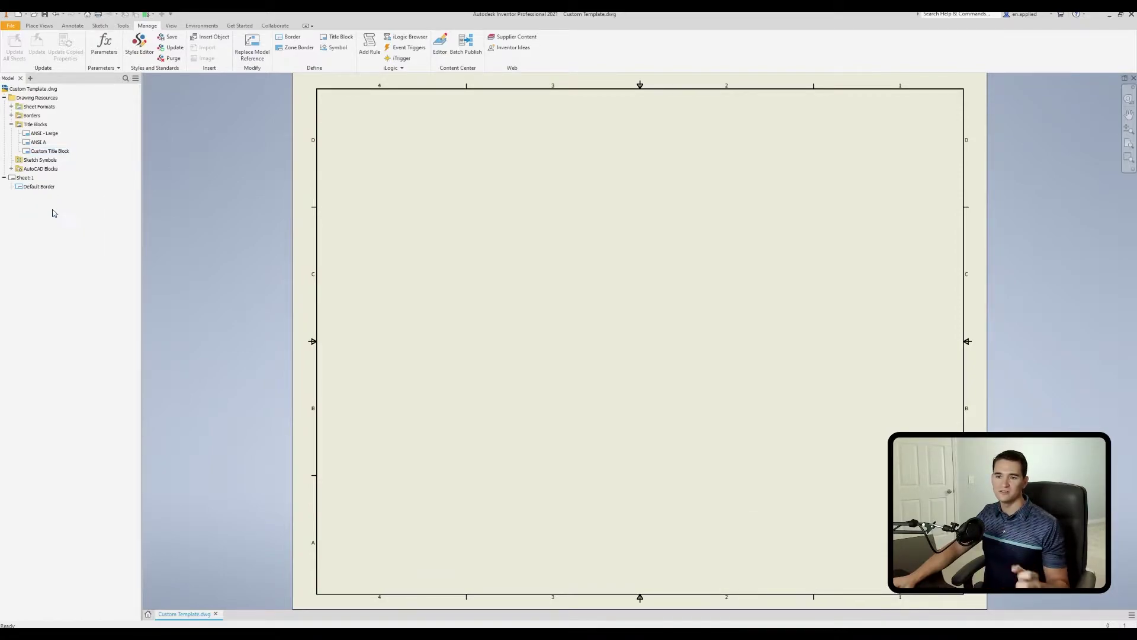
pyautogui.rightClick(51, 155)
pyautogui.click(67, 193)
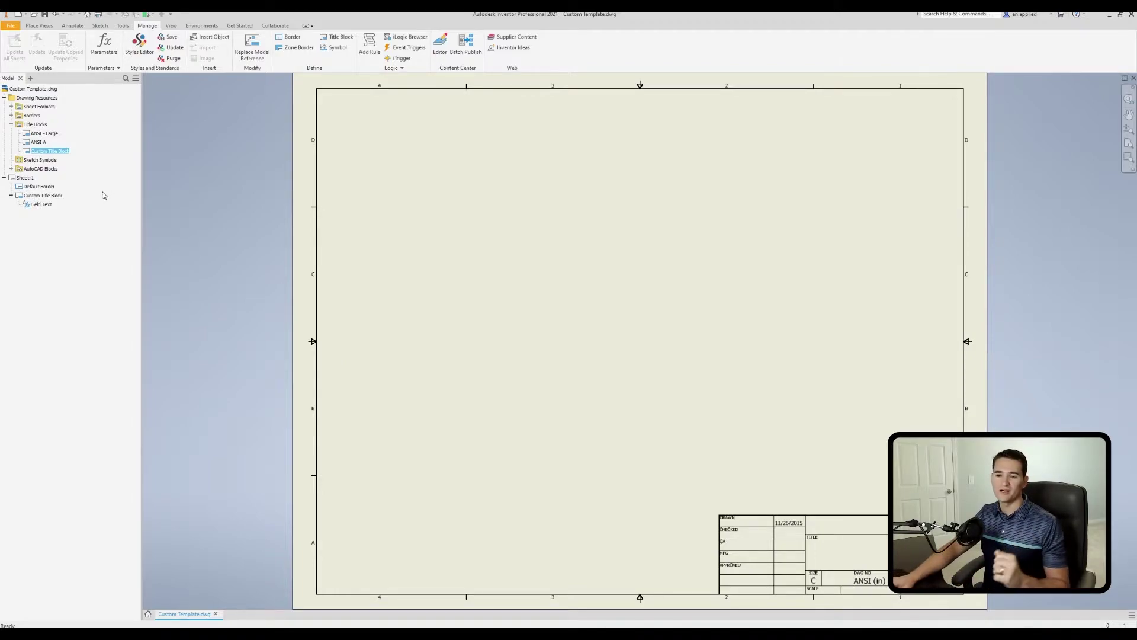
# Step: Open the Custom Title Block definition for editing, with its approval rows in close view
pyautogui.rightClick(61, 152)
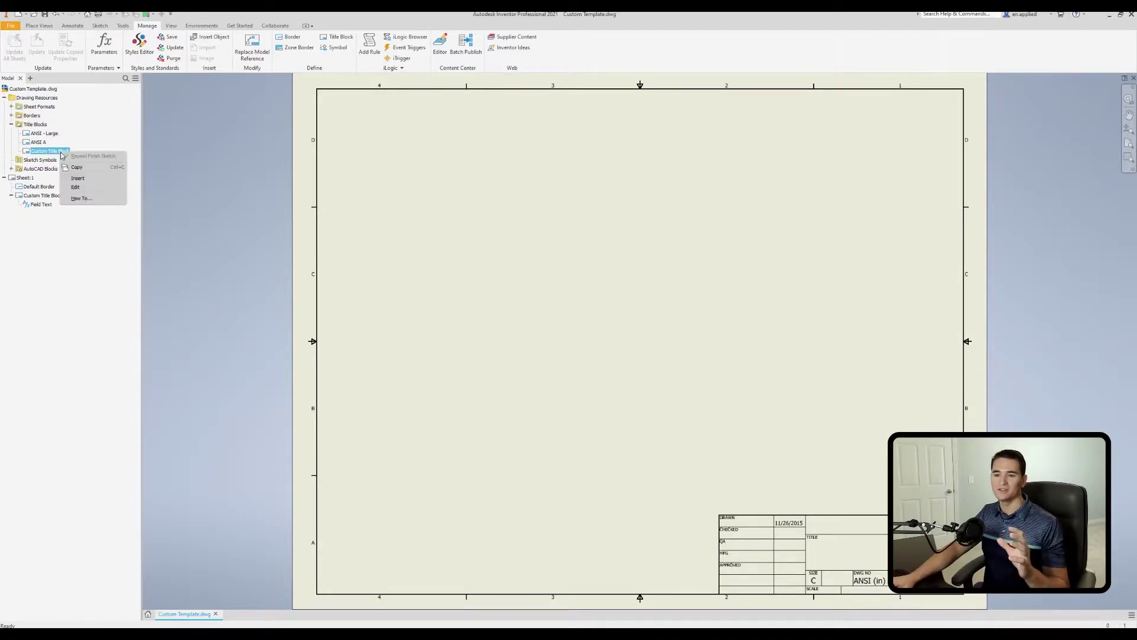
pyautogui.click(75, 187)
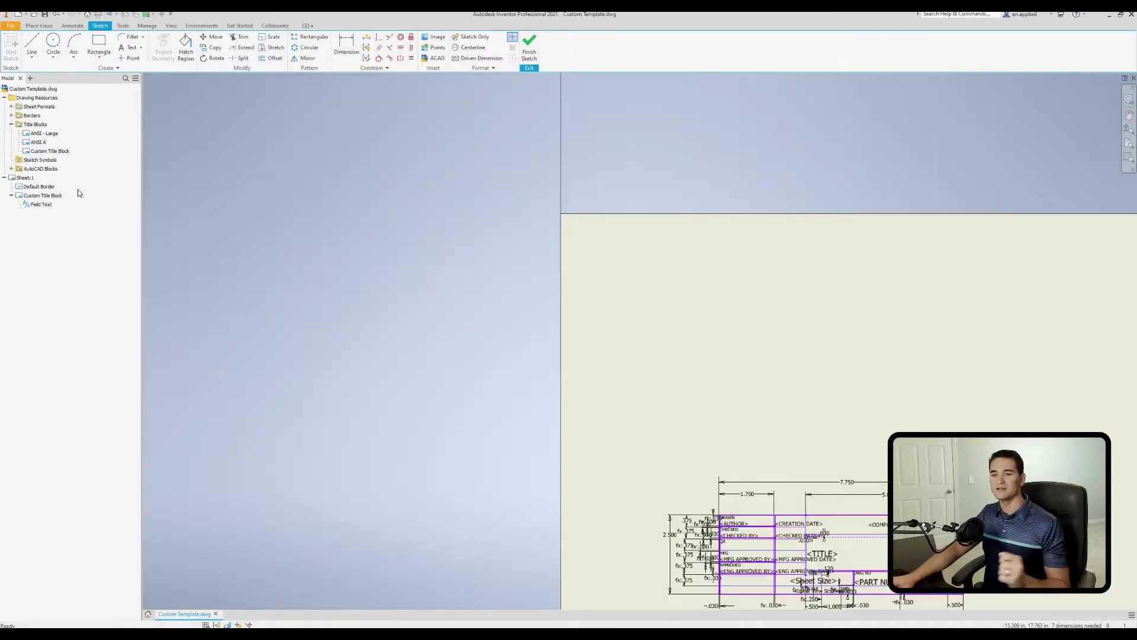
pyautogui.moveTo(572, 346); pyautogui.dragTo(315, 186, button='middle')
pyautogui.scroll(2, 464, 356)
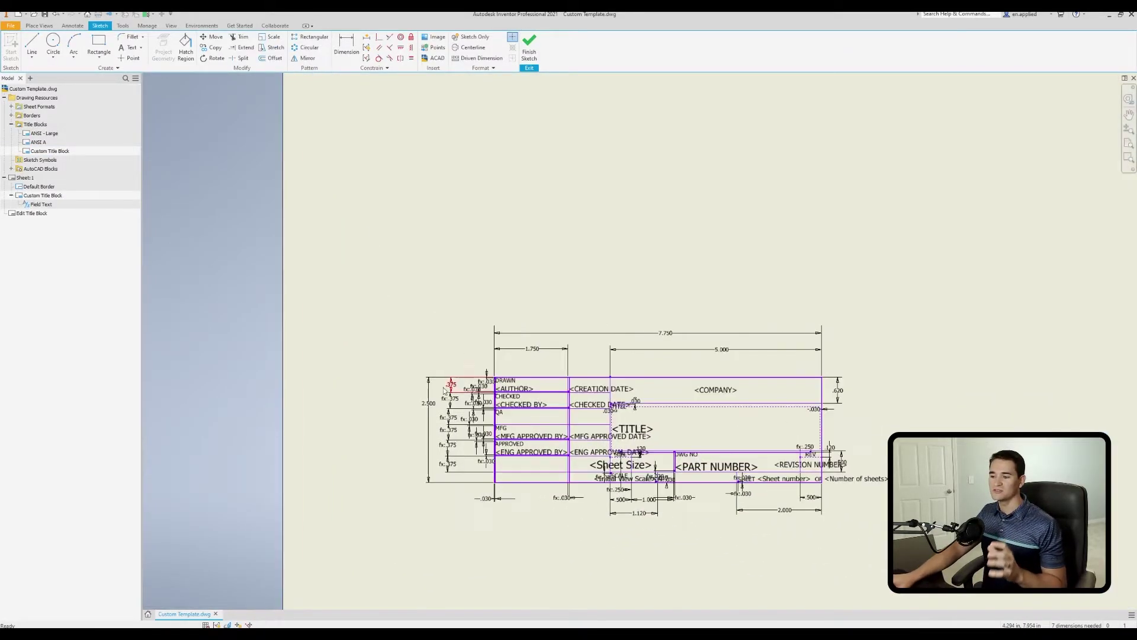
pyautogui.moveTo(431, 423); pyautogui.dragTo(331, 320, button='middle')
pyautogui.scroll(3, 320, 375)
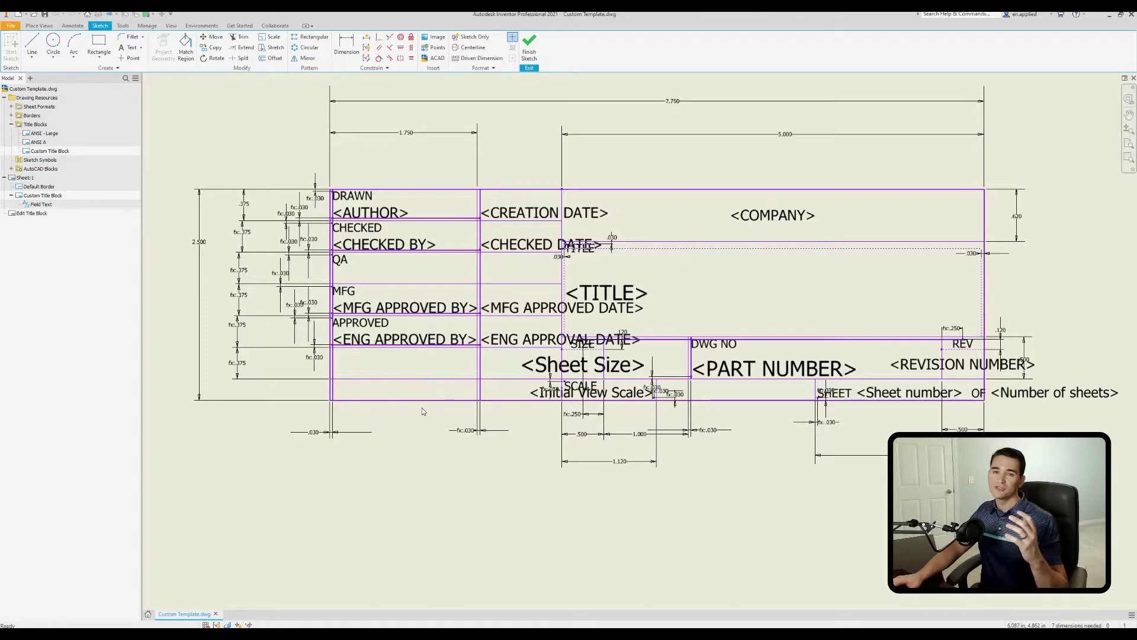
pyautogui.scroll(2, 408, 401)
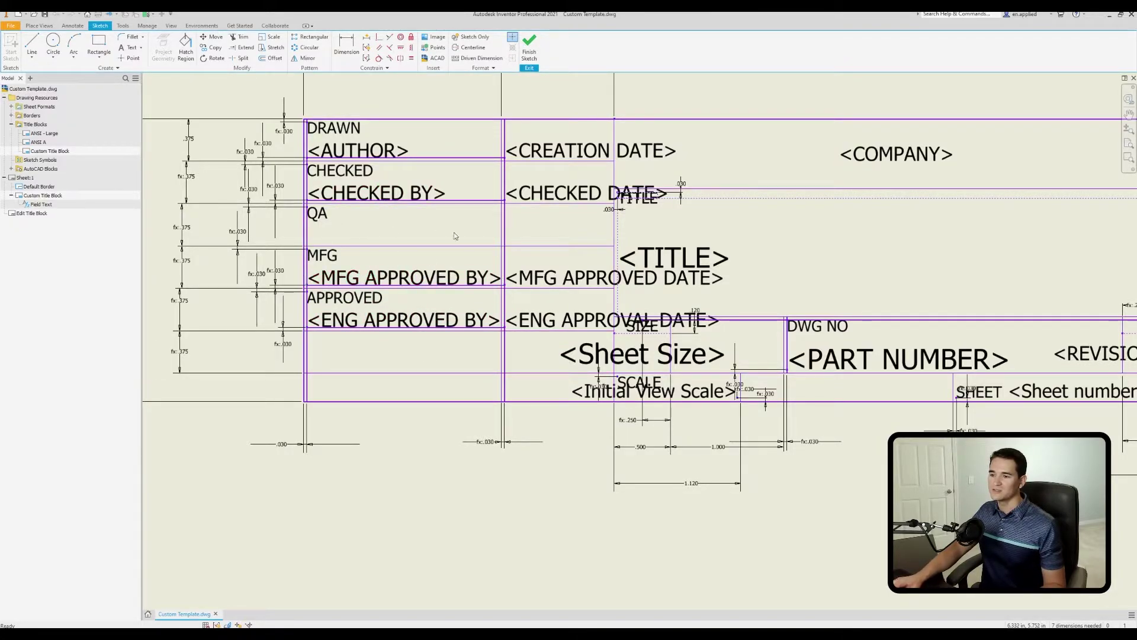
pyautogui.rightClick(371, 335)
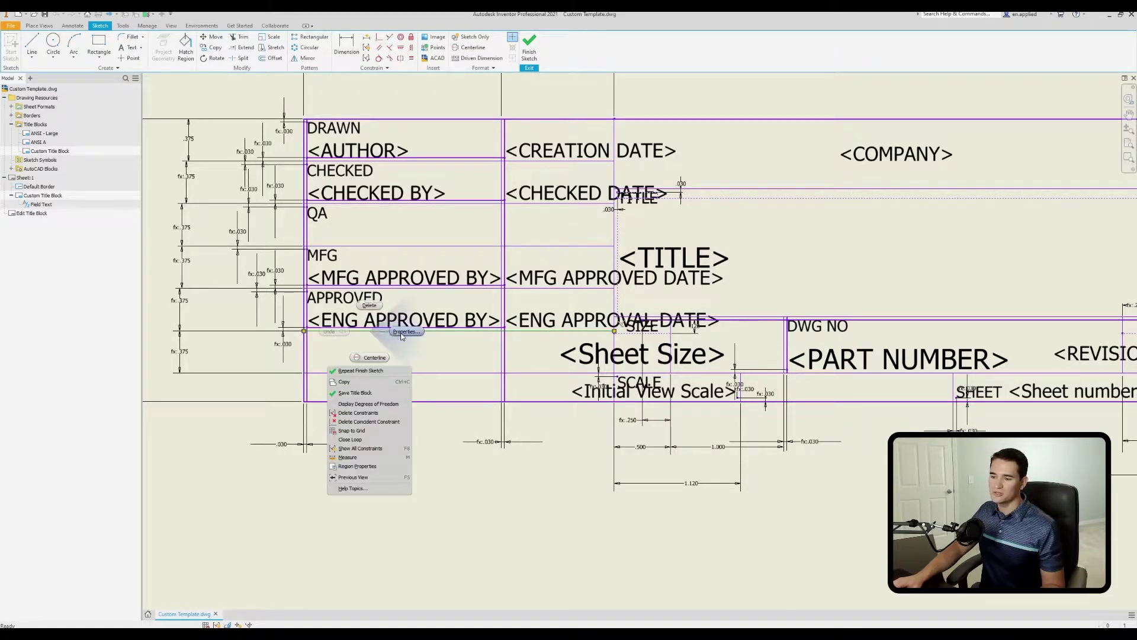
pyautogui.click(405, 331)
pyautogui.click(278, 163)
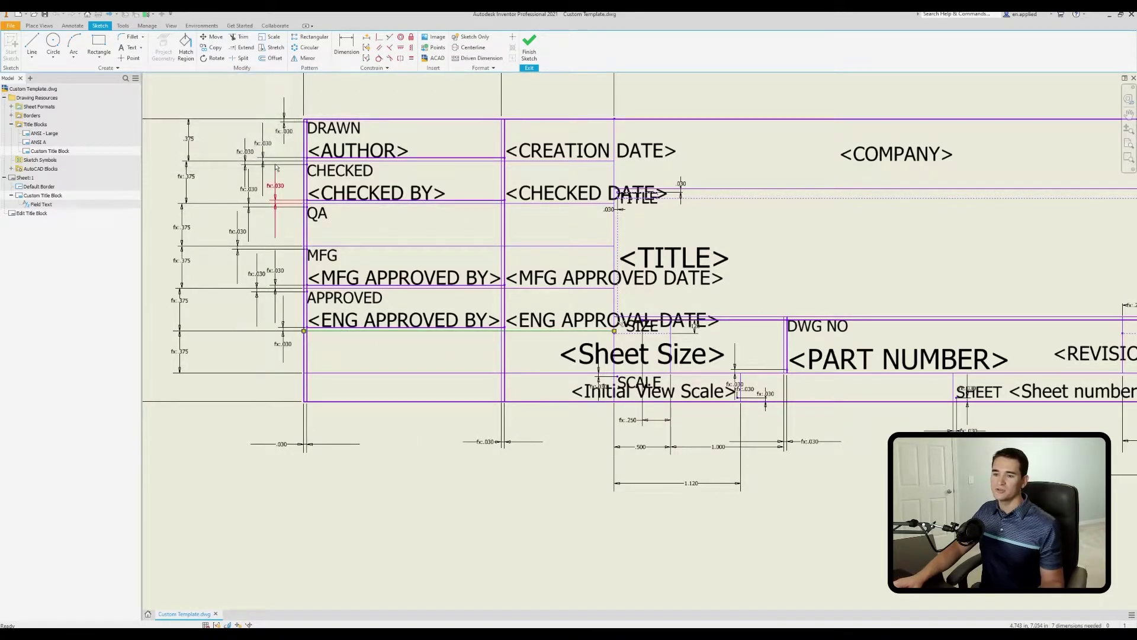
# Step: Give the lines below the QA row, the APPROVED row and the empty row a heavier line weight with By Layer line type, and save the edits
pyautogui.click(383, 375)
pyautogui.keyDown('ctrl'); pyautogui.click(391, 333); pyautogui.keyUp('ctrl')
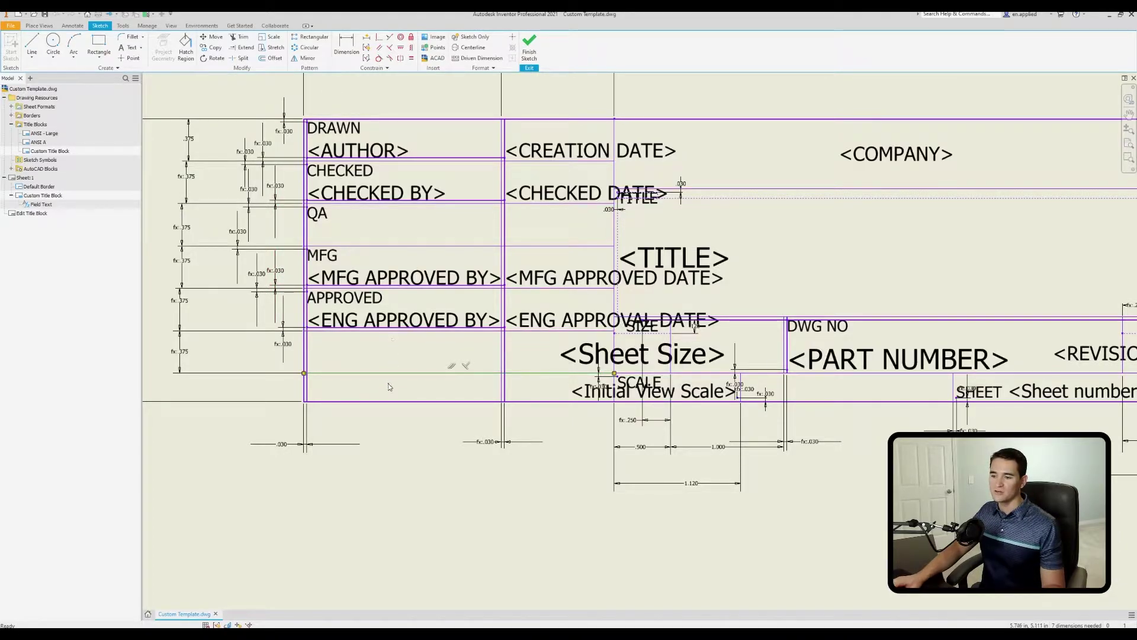
pyautogui.keyDown('ctrl'); pyautogui.click(390, 246); pyautogui.keyUp('ctrl')
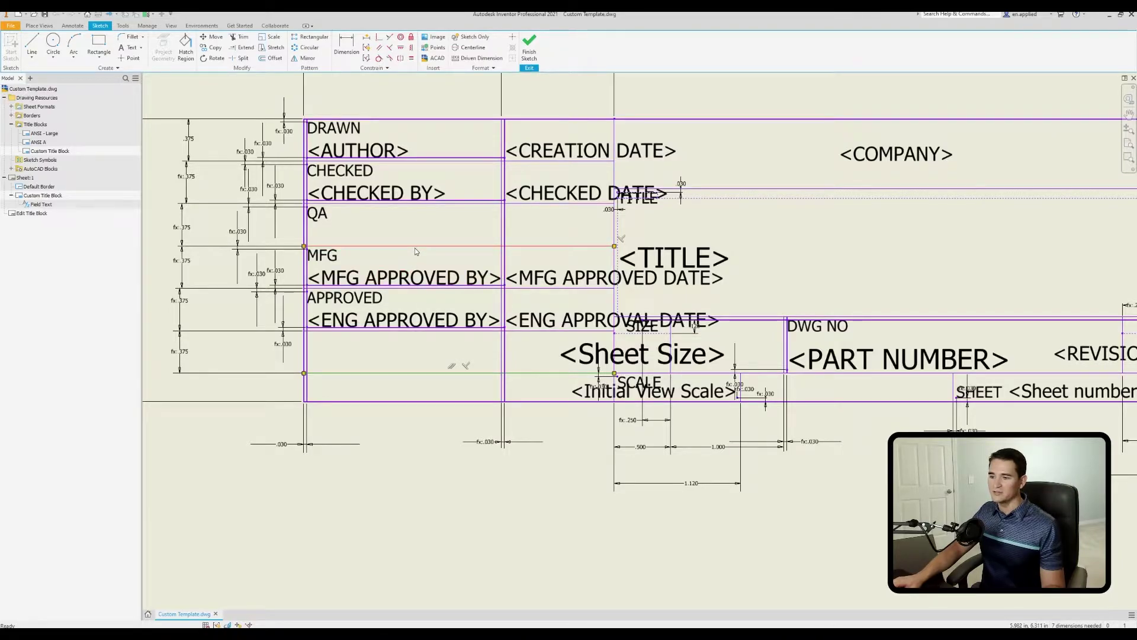
pyautogui.rightClick(409, 333)
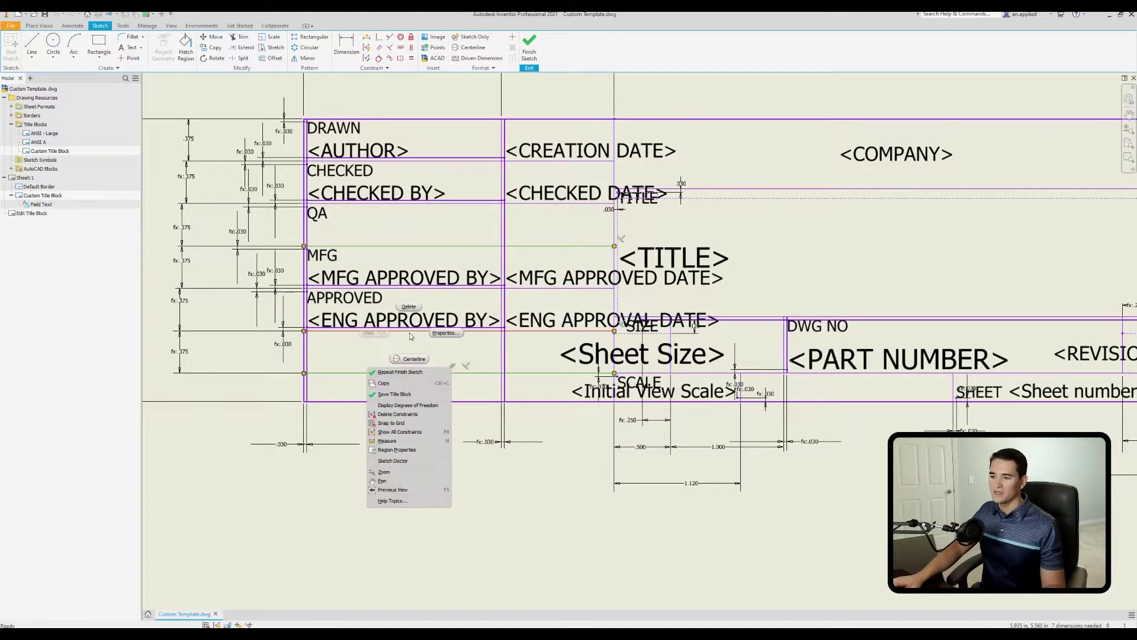
pyautogui.click(442, 333)
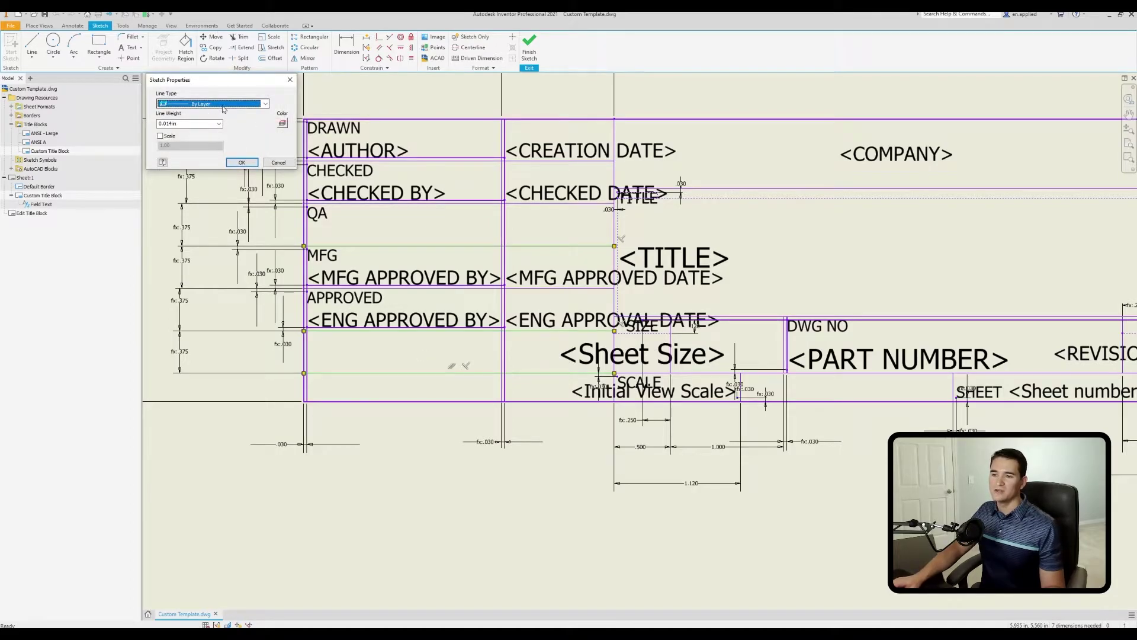
pyautogui.click(265, 105)
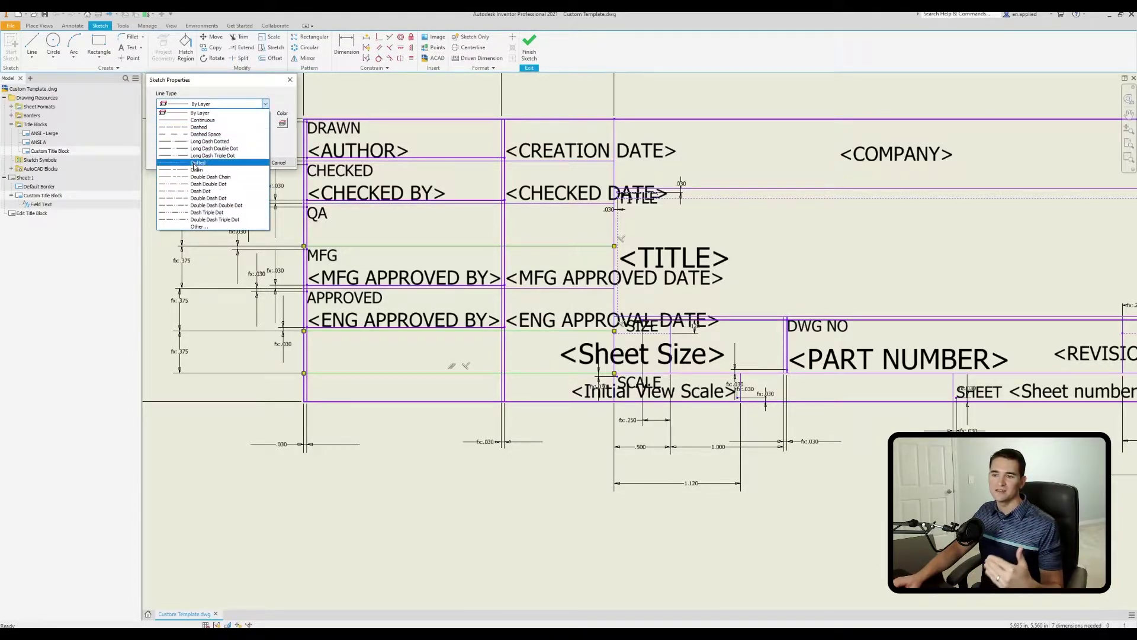
pyautogui.click(223, 113)
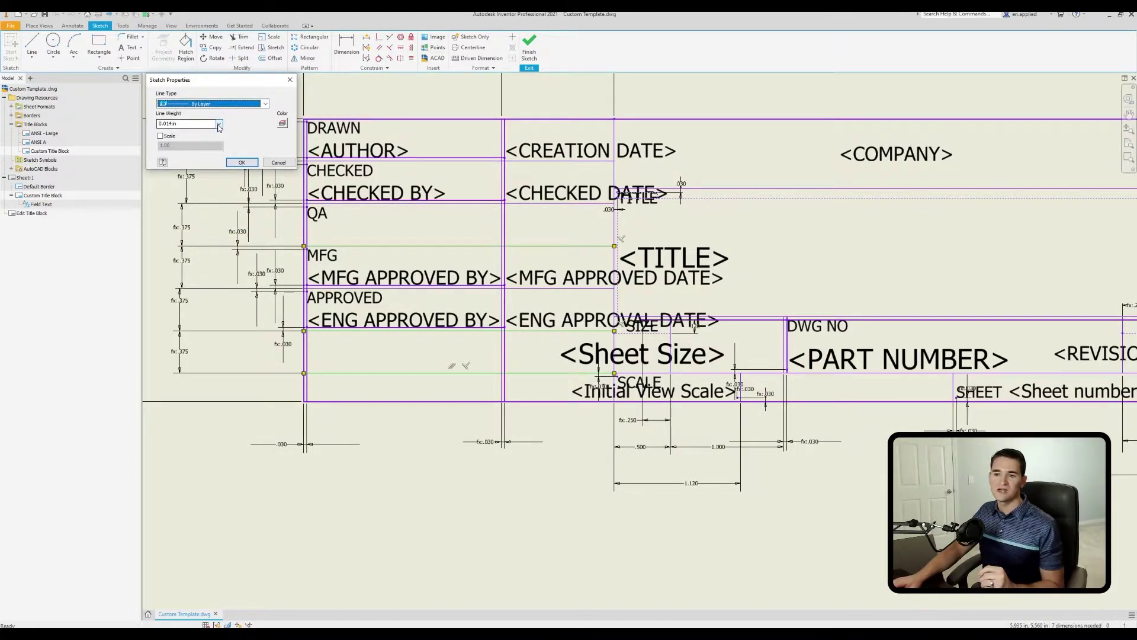
pyautogui.click(219, 125)
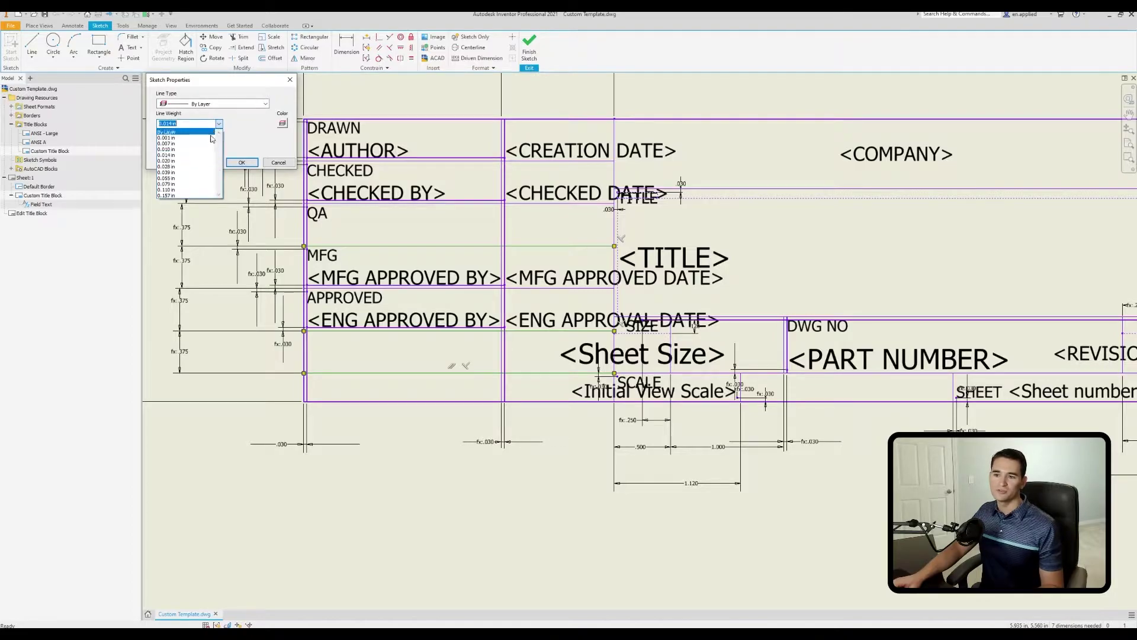
pyautogui.click(190, 172)
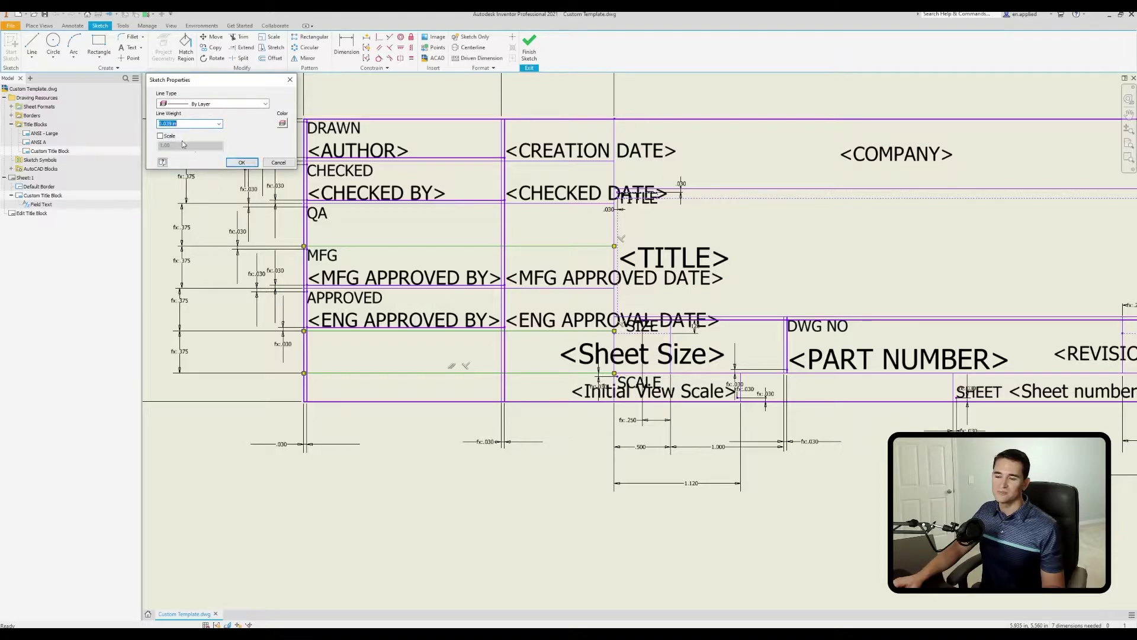
pyautogui.click(241, 163)
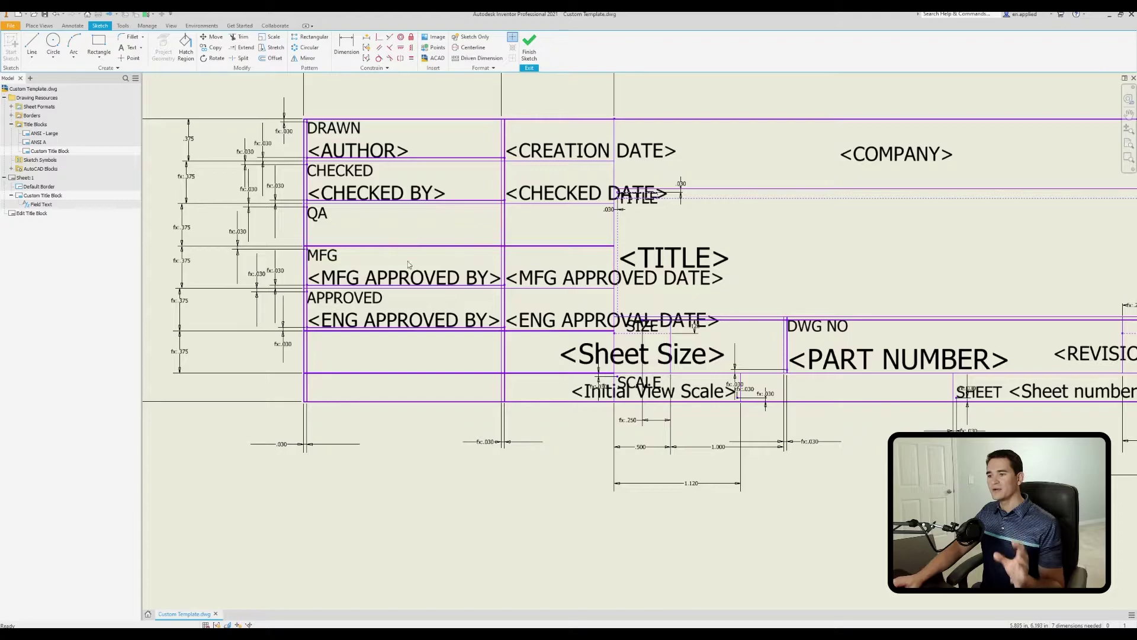
pyautogui.click(531, 58)
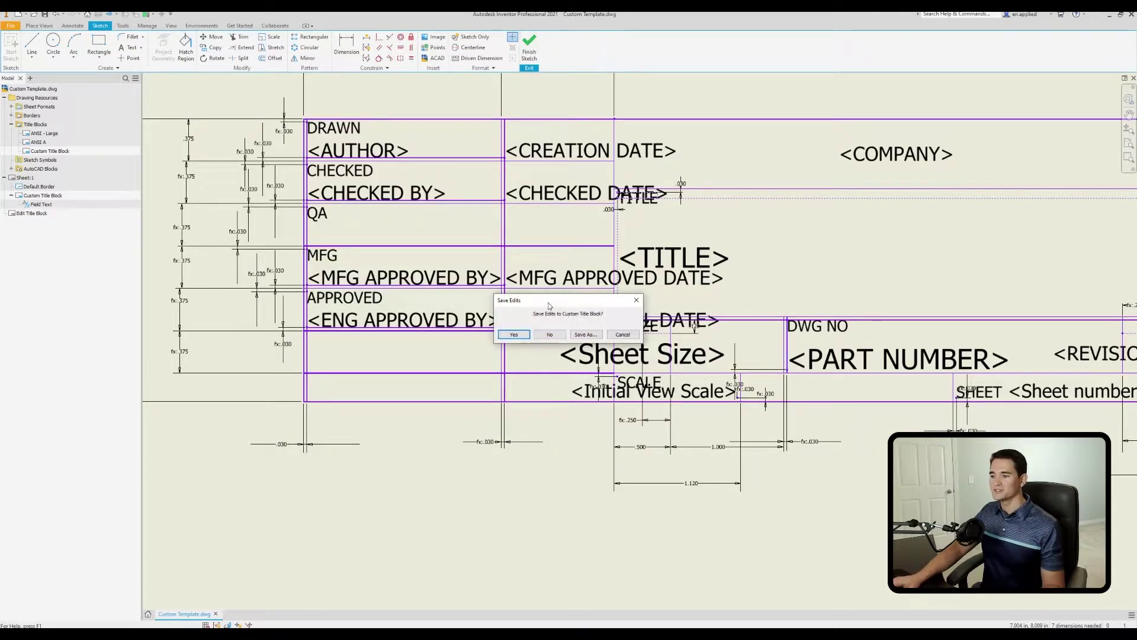
pyautogui.click(514, 335)
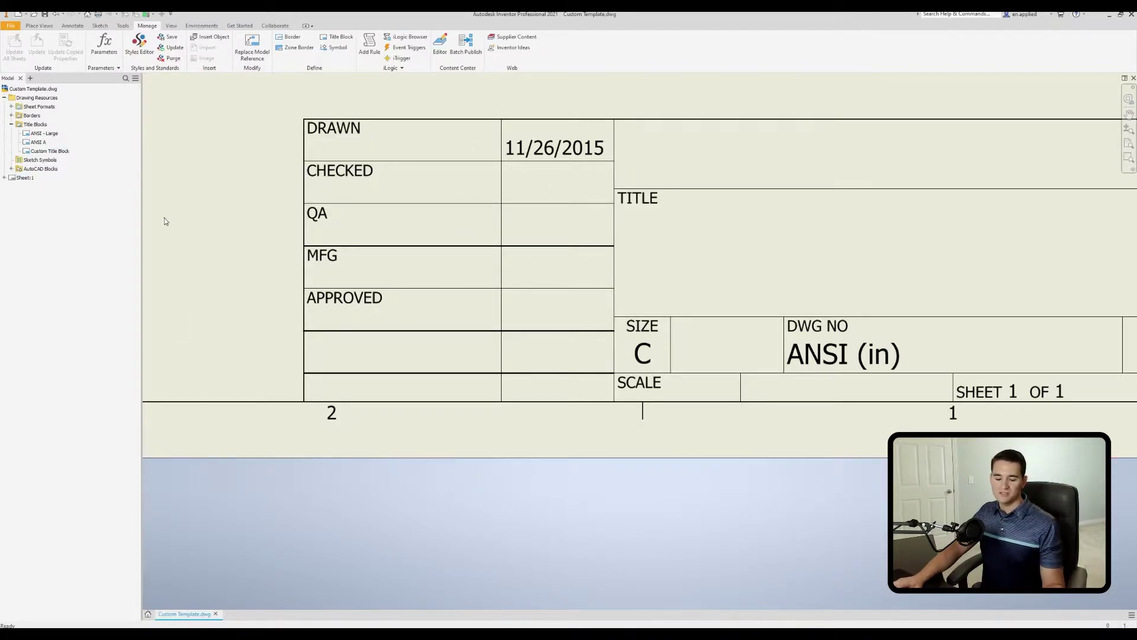
# Step: Undo the saved line weight change in the Custom Title Block definition
pyautogui.hotkey('ctrl', 'z')
pyautogui.hotkey('ctrl', 'z')
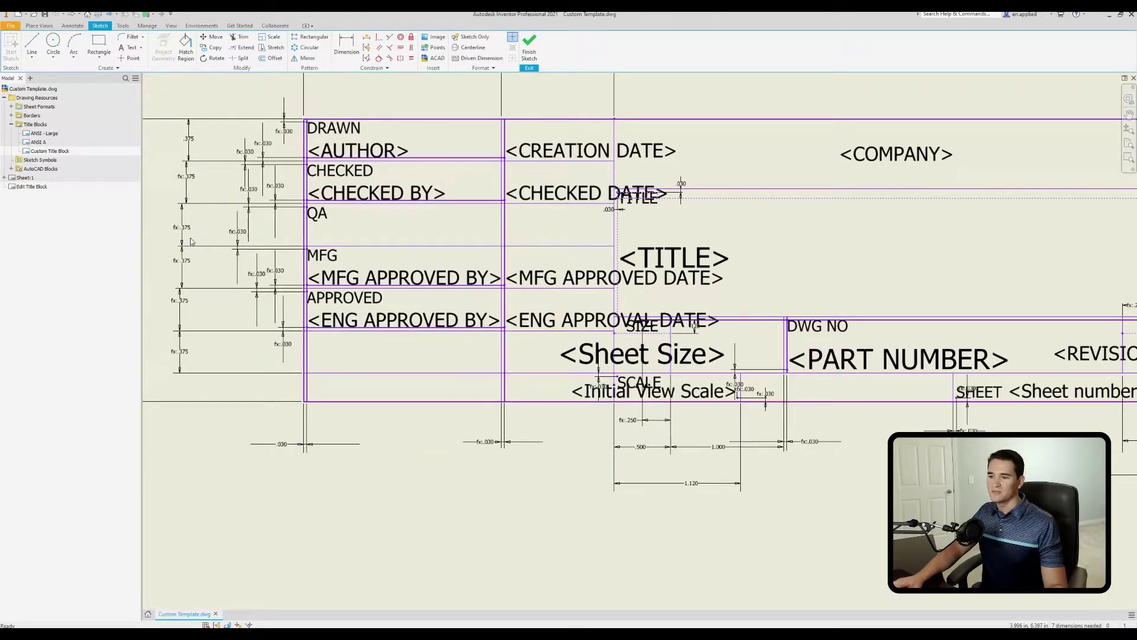
pyautogui.click(314, 282)
pyautogui.press('Escape')
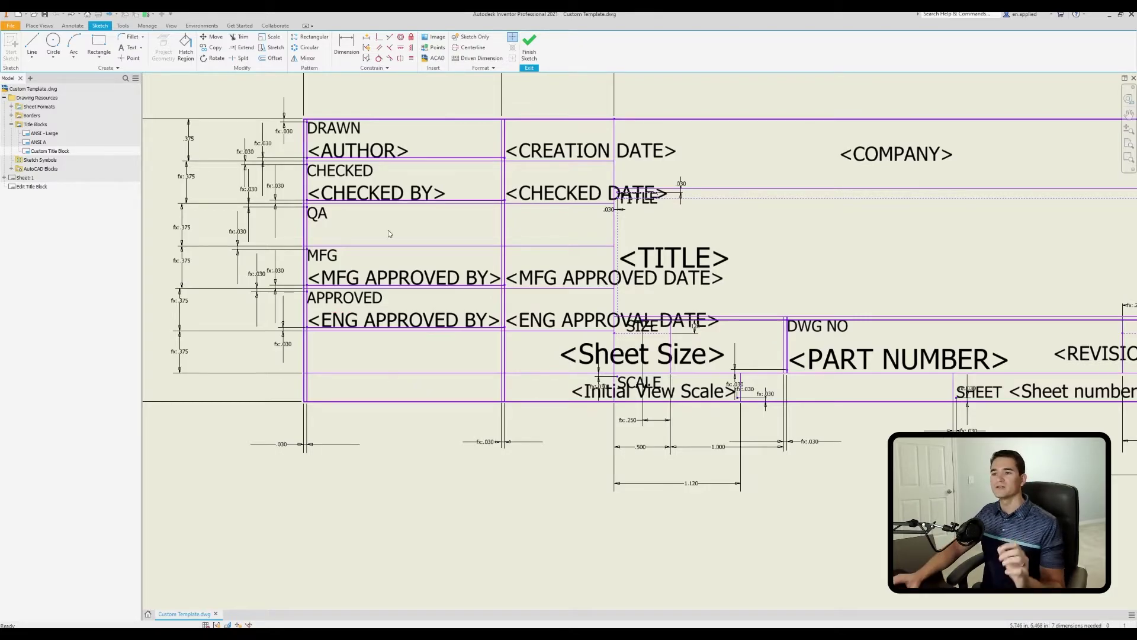
# Step: Trim the lowest horizontal row line out of the name column beneath the APPROVED row
pyautogui.click(240, 37)
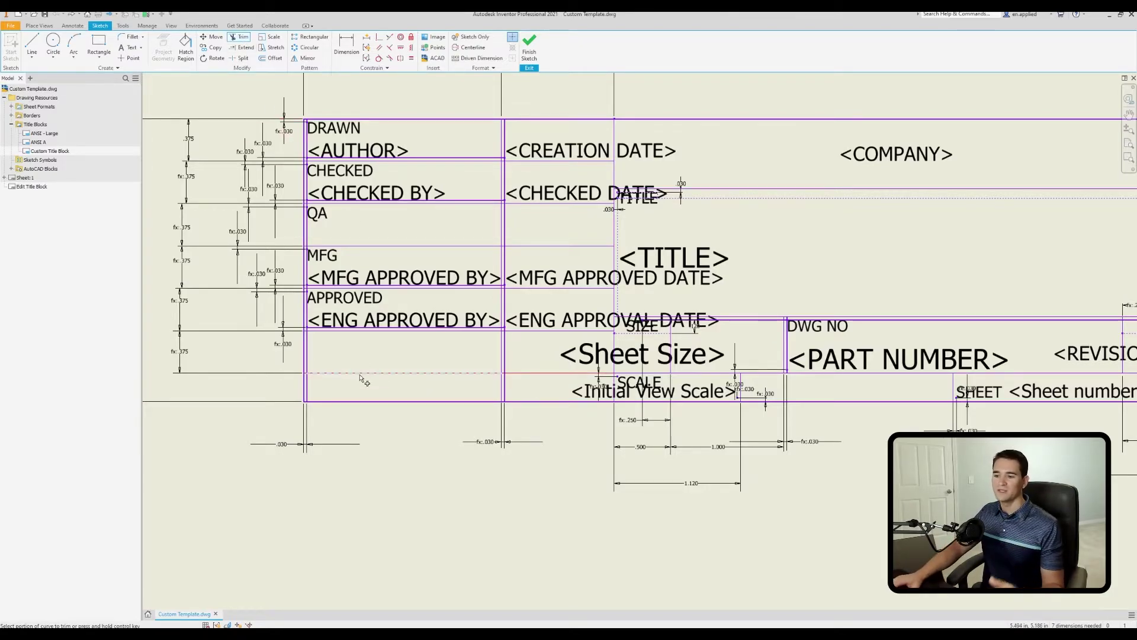
pyautogui.scroll(3, 361, 385)
pyautogui.scroll(5, 261, 369)
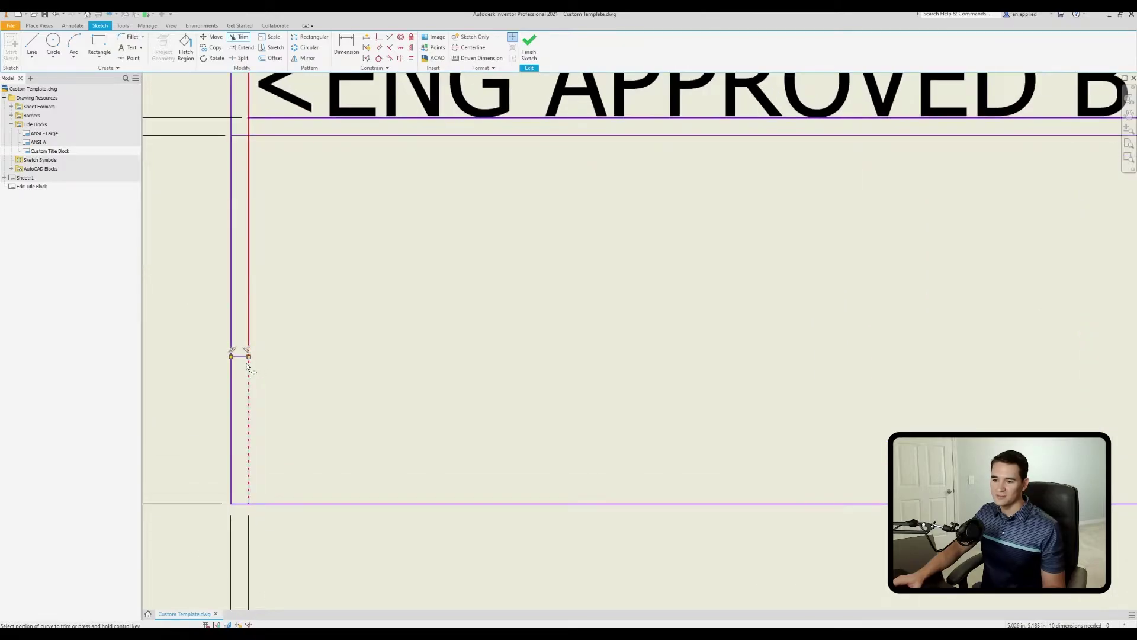
pyautogui.click(241, 359)
pyautogui.scroll(-2, 367, 296)
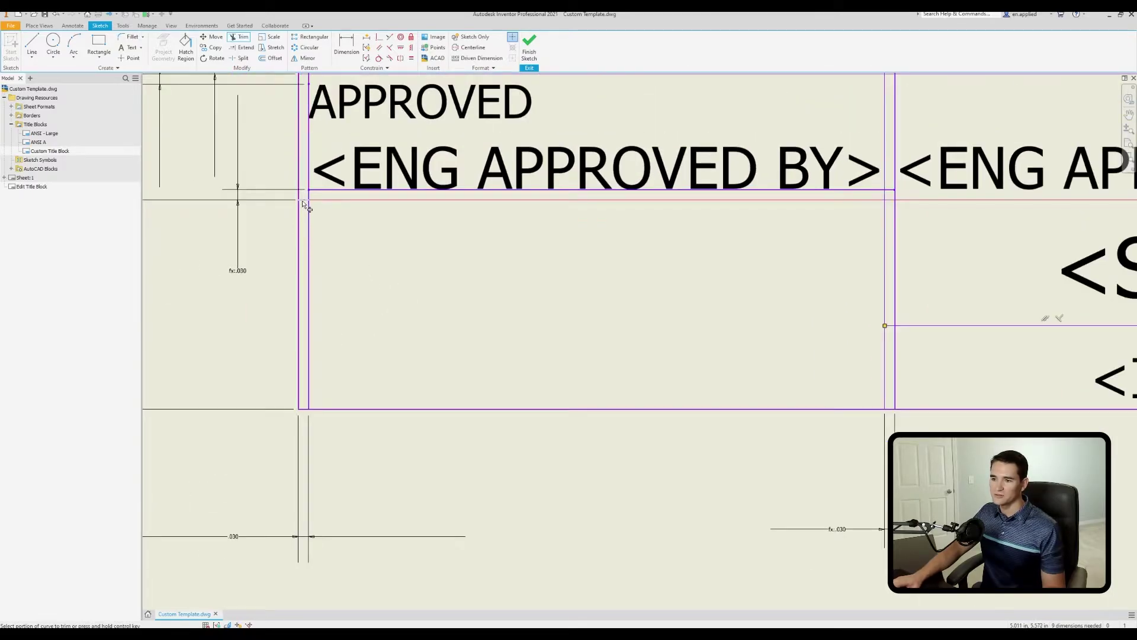
# Step: Trim the line directly below the APPROVED row out of the name column, finishing at the date column divider
pyautogui.moveTo(785, 220); pyautogui.dragTo(679, 240, button='middle')
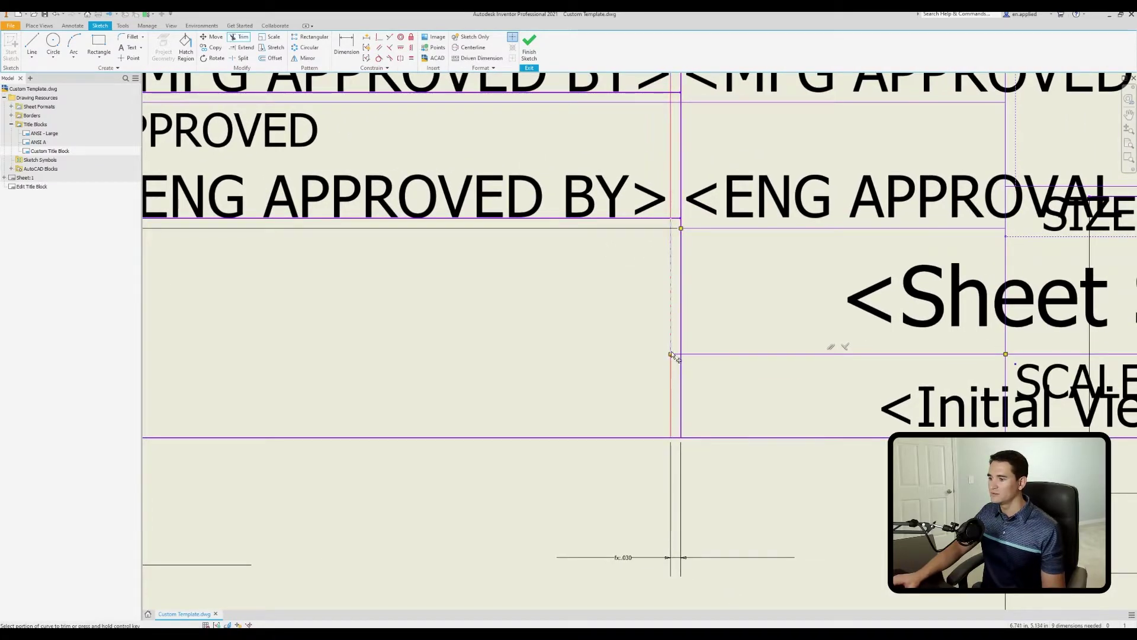
pyautogui.scroll(-3, 507, 295)
pyautogui.moveTo(404, 282); pyautogui.dragTo(499, 279, button='middle')
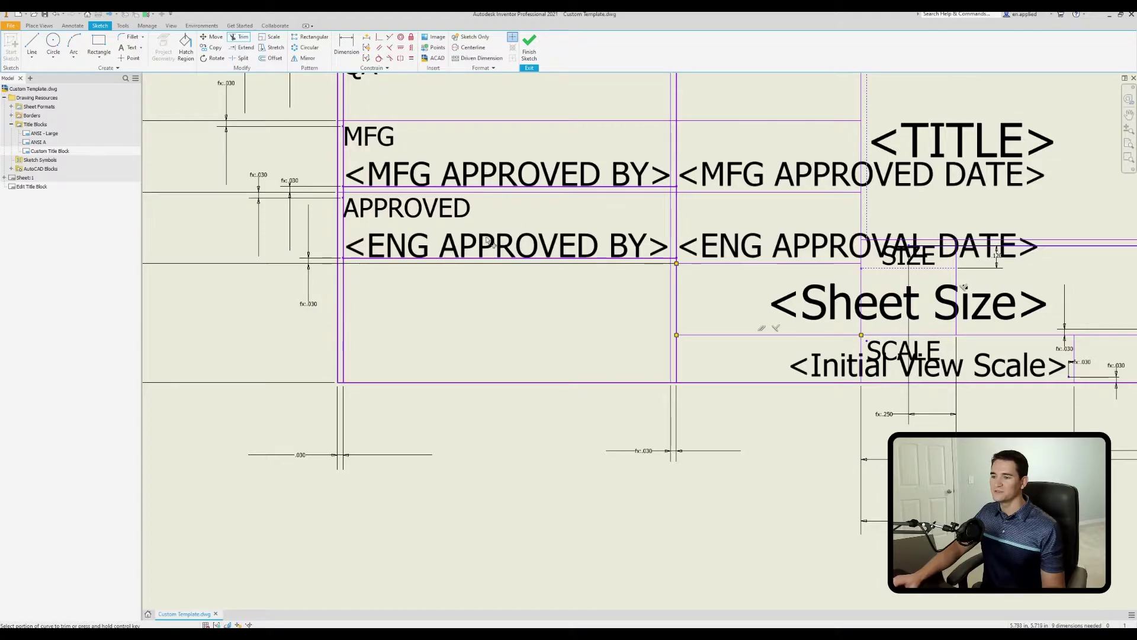
pyautogui.scroll(-1, 488, 239)
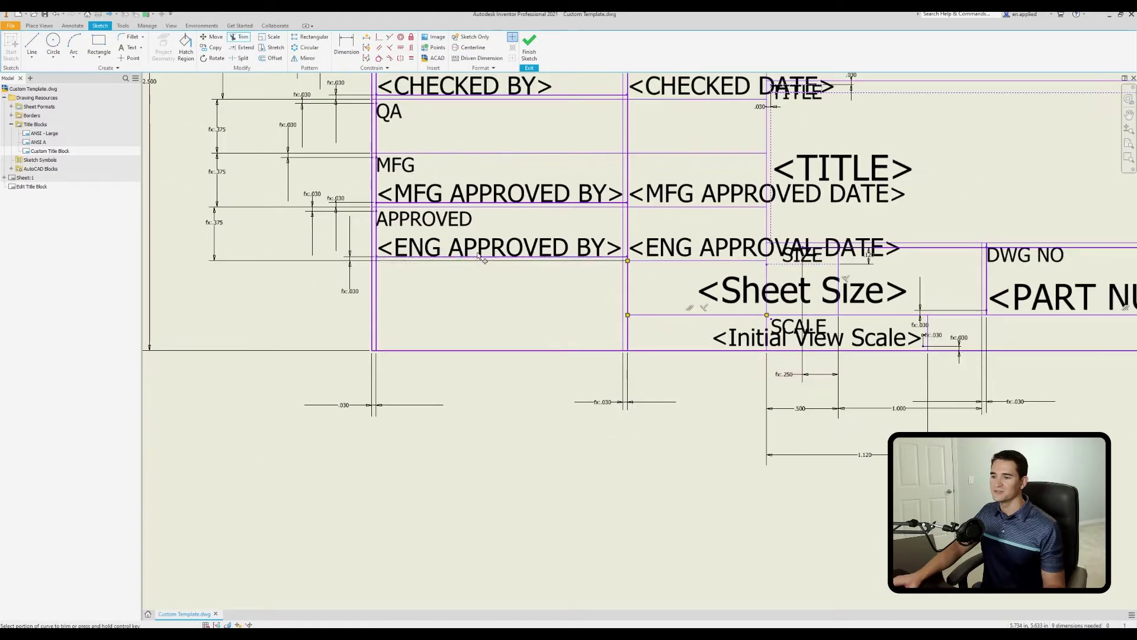
pyautogui.rightClick(293, 286)
pyautogui.click(326, 287)
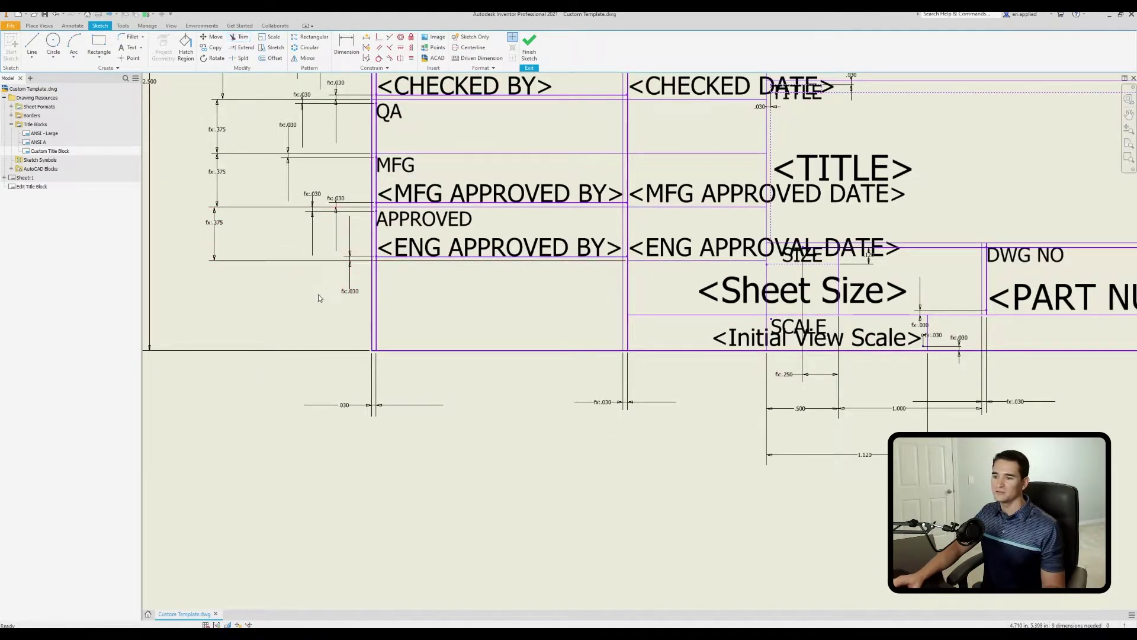
# Step: Delete the <ENG APPROVED BY> field and the APPROVED label from the title block
pyautogui.click(451, 253)
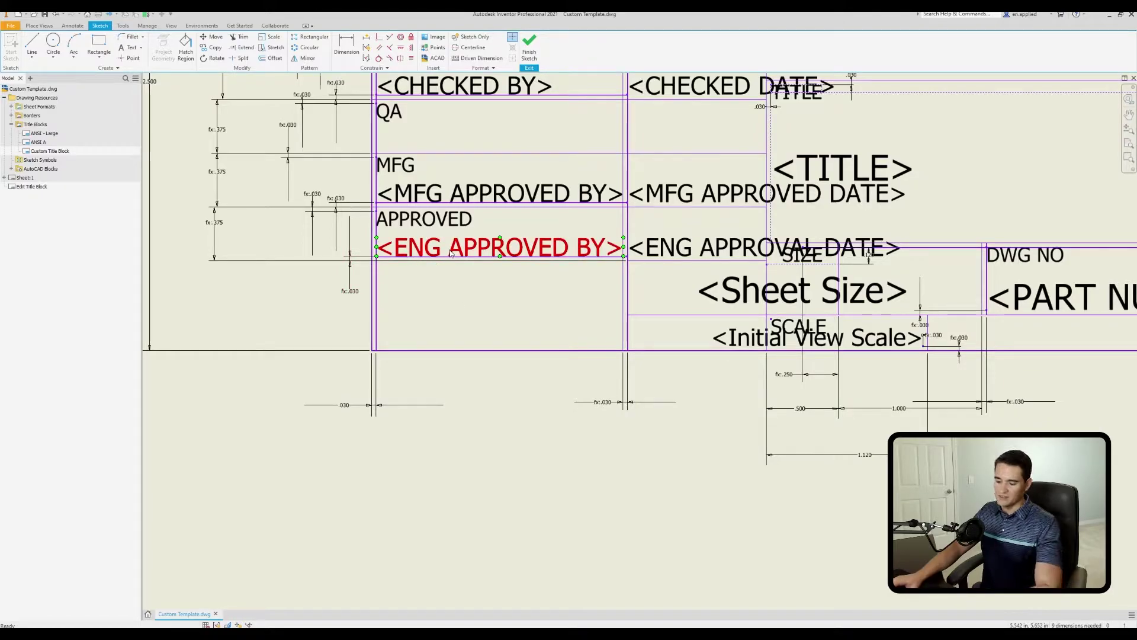
pyautogui.press('Delete')
pyautogui.click(443, 221)
pyautogui.press('Delete')
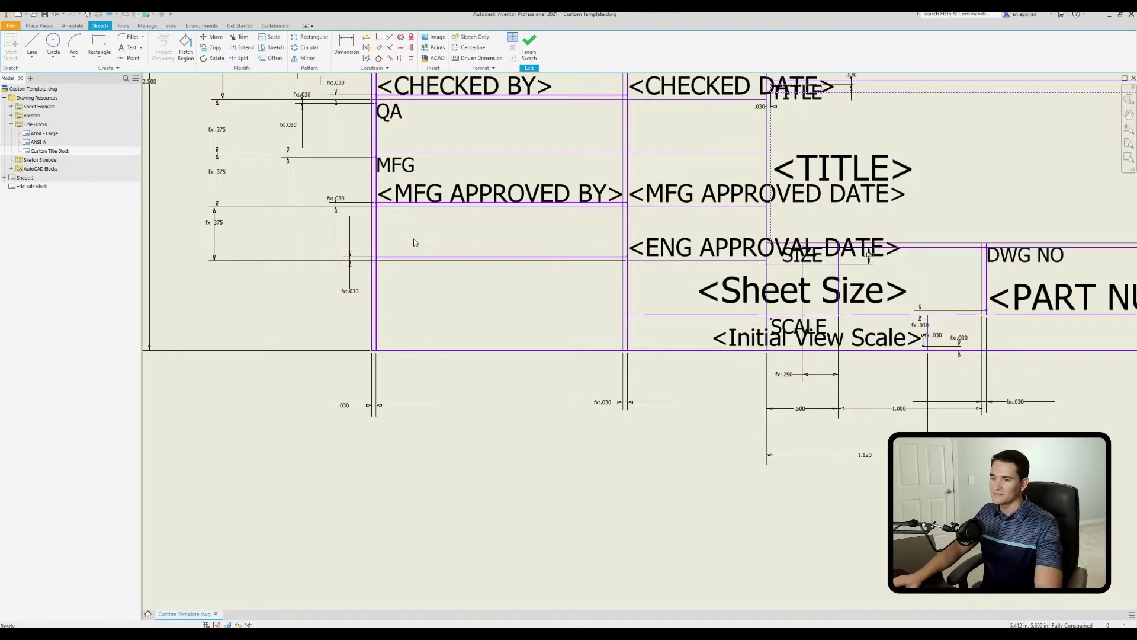
# Step: Finish the sketch and save the edits to the Custom Title Block
pyautogui.scroll(3, 414, 239)
pyautogui.scroll(-5, 847, 191)
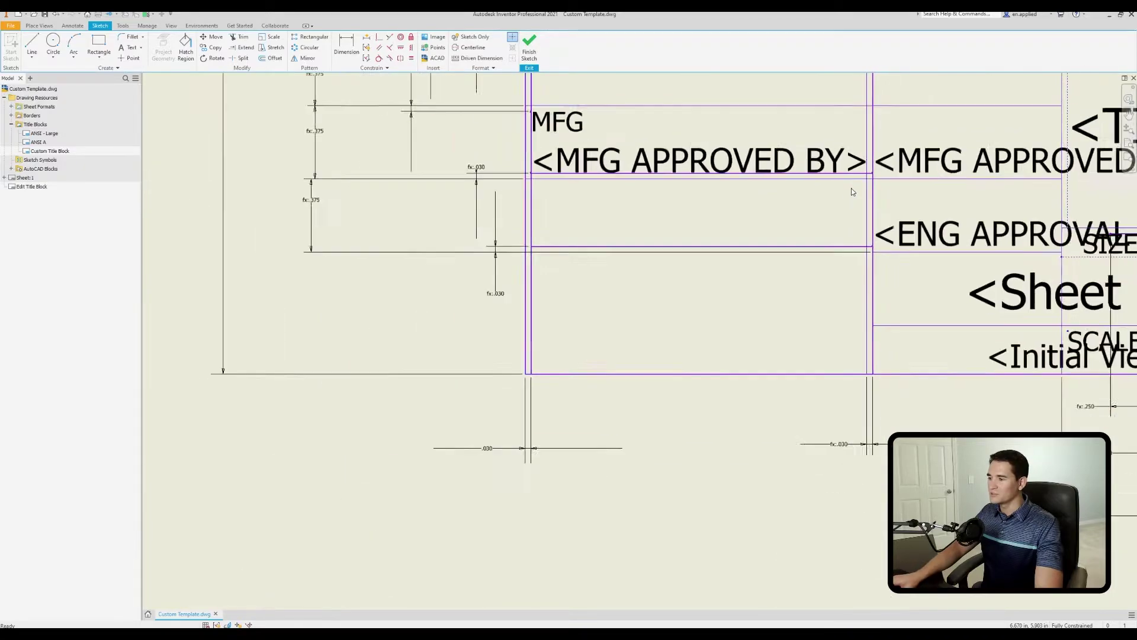
pyautogui.click(529, 44)
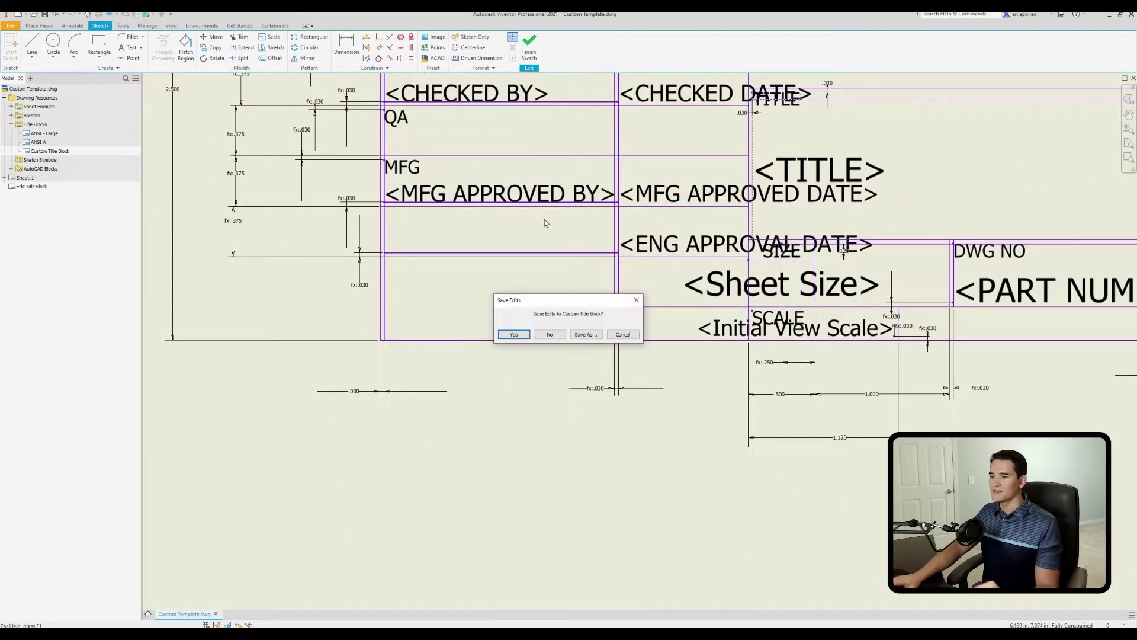
pyautogui.click(515, 333)
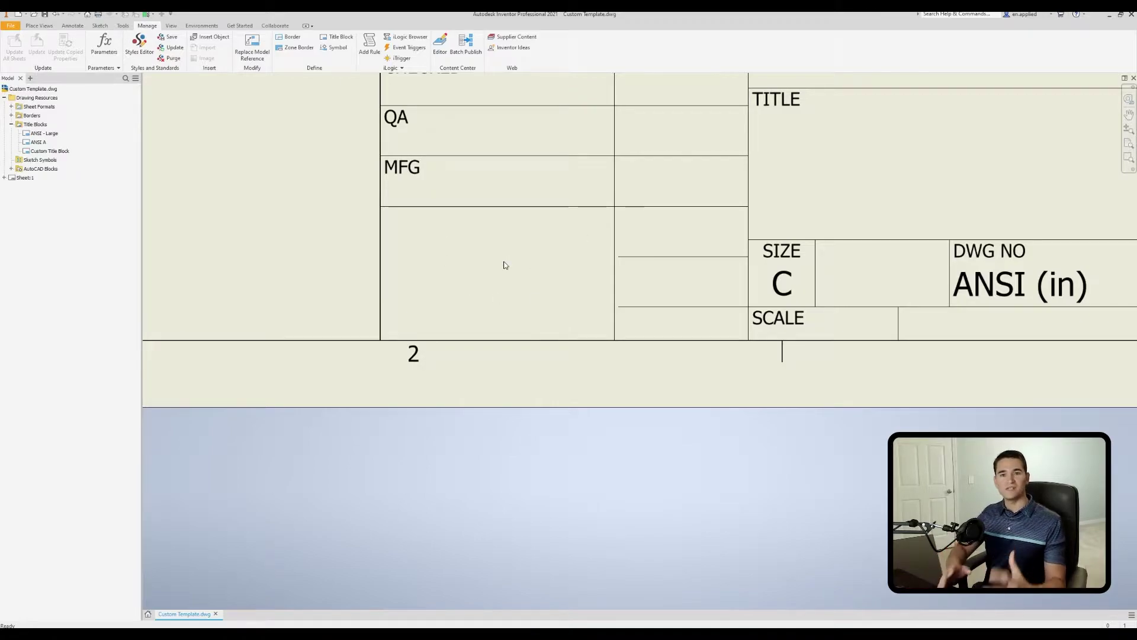
# Step: Reopen the Custom Title Block definition for editing with the whole title block in view
pyautogui.click(58, 152)
pyautogui.rightClick(59, 153)
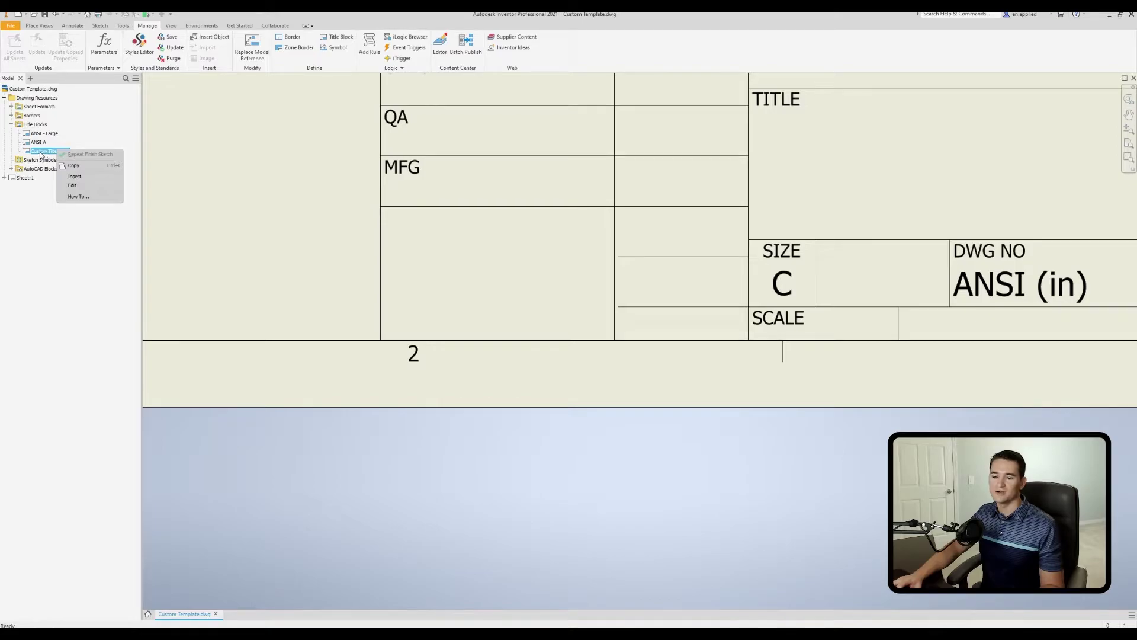
pyautogui.click(72, 185)
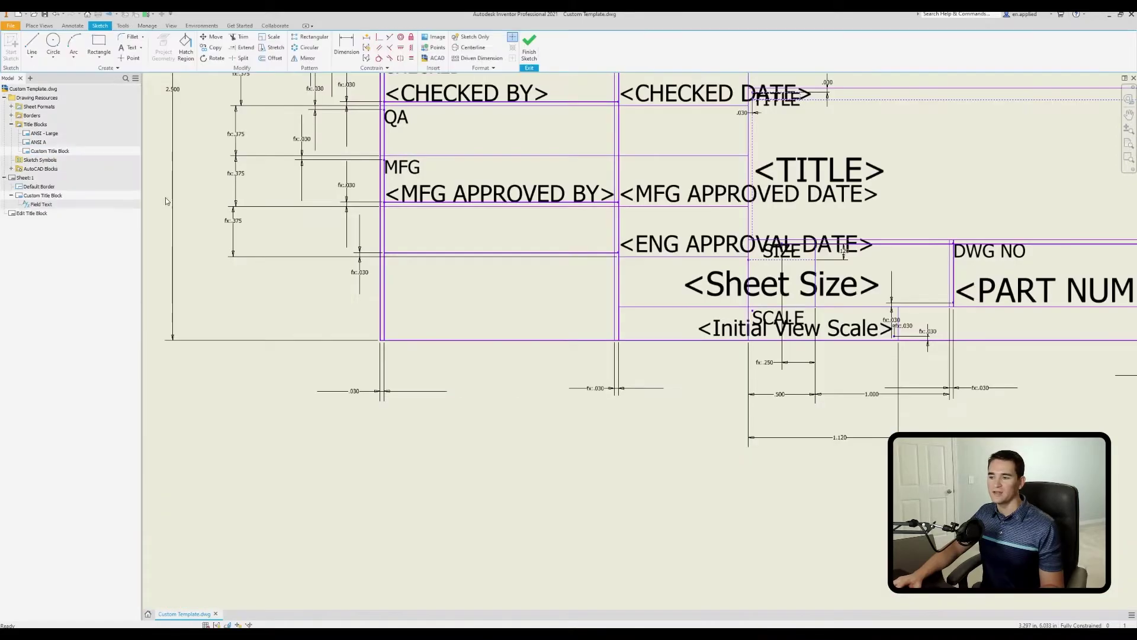
pyautogui.moveTo(736, 286); pyautogui.dragTo(608, 321, button='middle')
pyautogui.moveTo(402, 336)
pyautogui.mouseDown(button='middle')
pyautogui.moveTo(556, 319)
pyautogui.moveTo(527, 348)
pyautogui.moveTo(470, 356)
pyautogui.mouseUp(button='middle')
pyautogui.scroll(3, 528, 347)
pyautogui.scroll(-4, 526, 332)
pyautogui.scroll(-2, 527, 326)
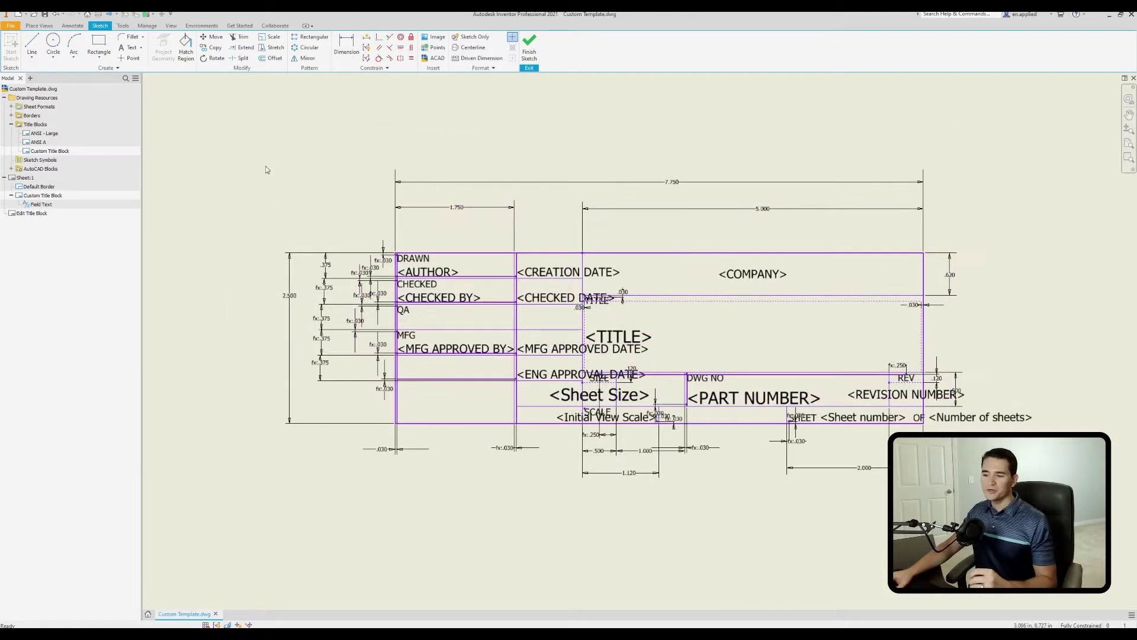
# Step: Add a text field for the DESIGNER property from Properties - Drawing in the blank area above and left of the title block
pyautogui.click(132, 48)
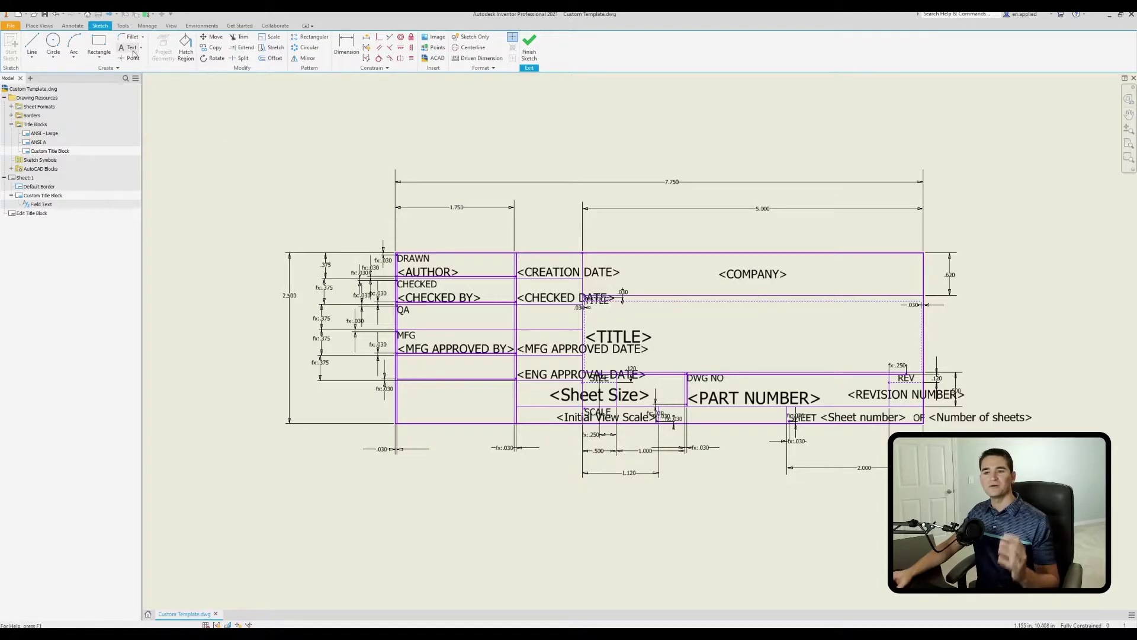
pyautogui.click(299, 116)
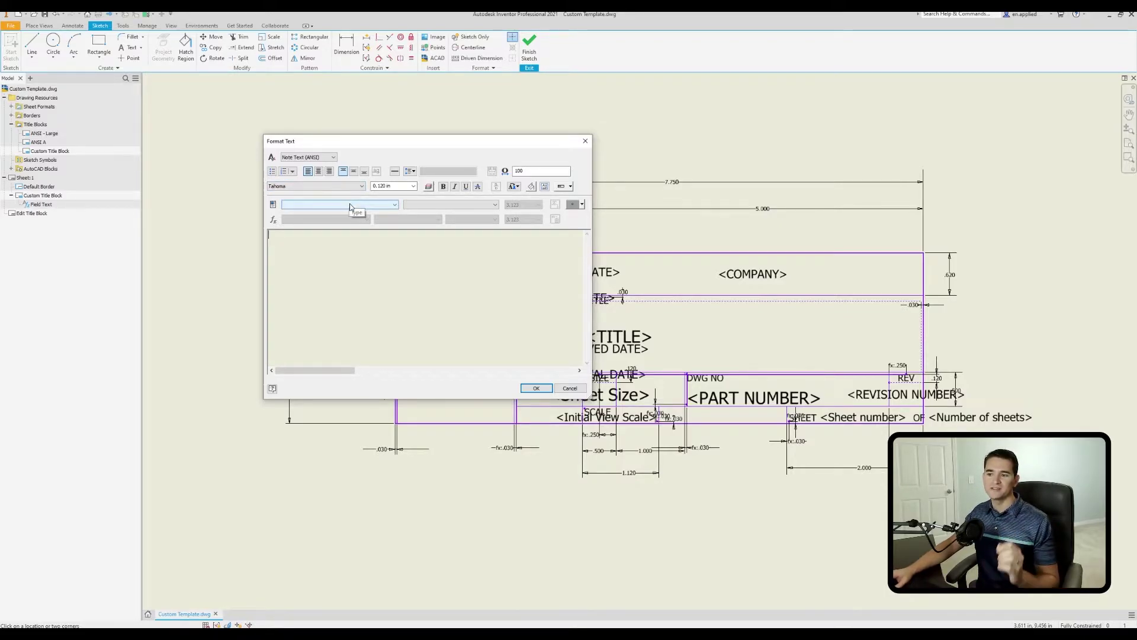
pyautogui.click(350, 204)
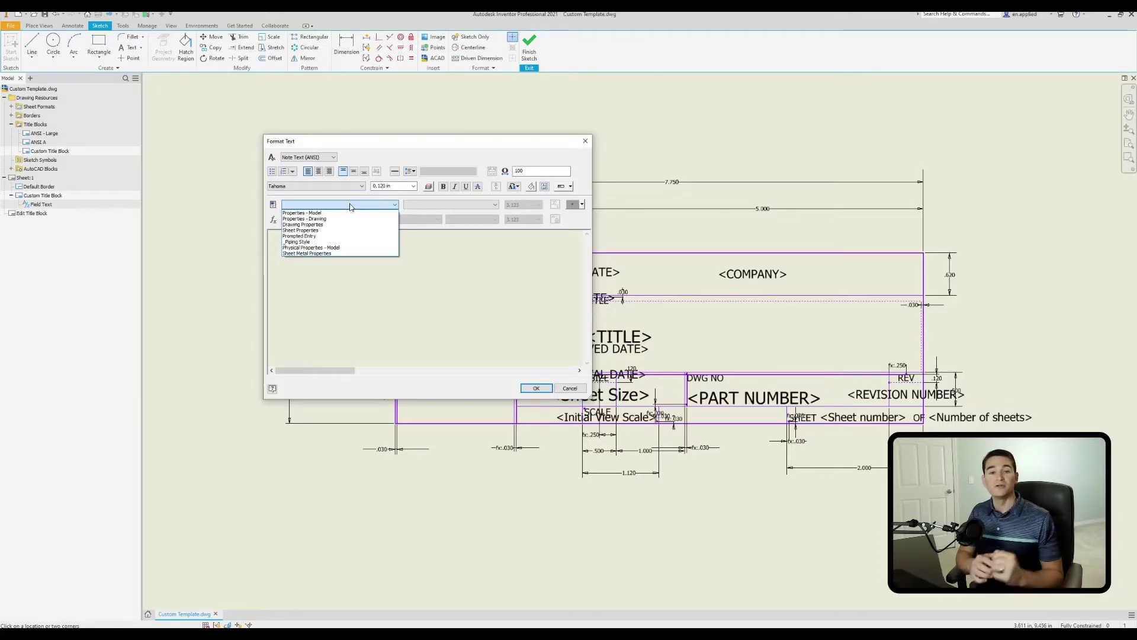
pyautogui.click(338, 249)
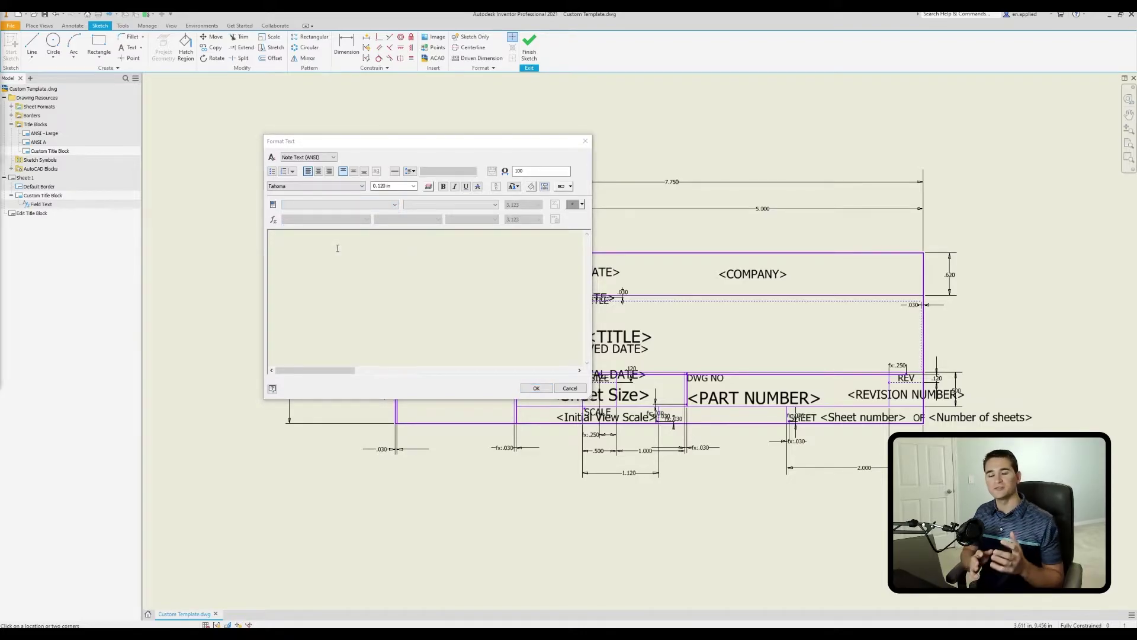
pyautogui.click(366, 207)
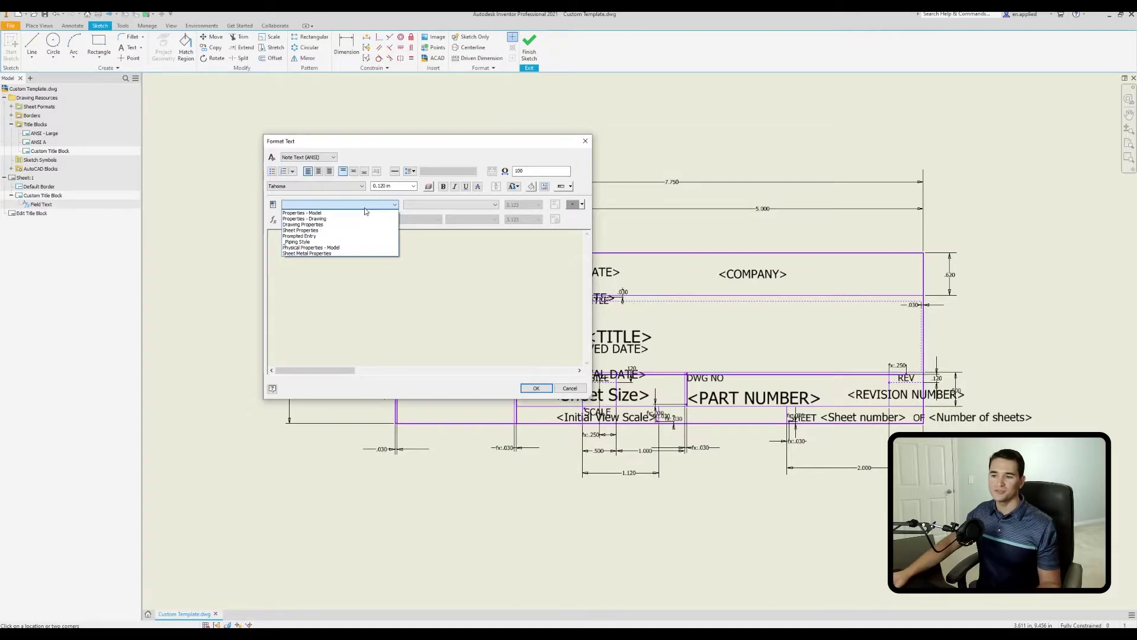
pyautogui.click(305, 219)
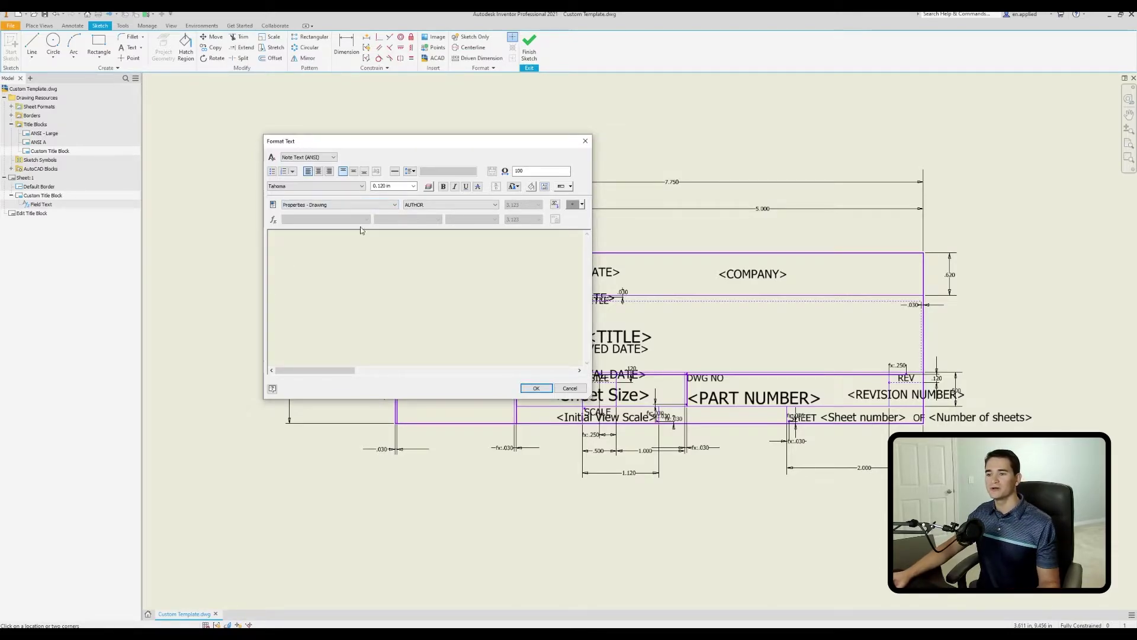
pyautogui.click(461, 206)
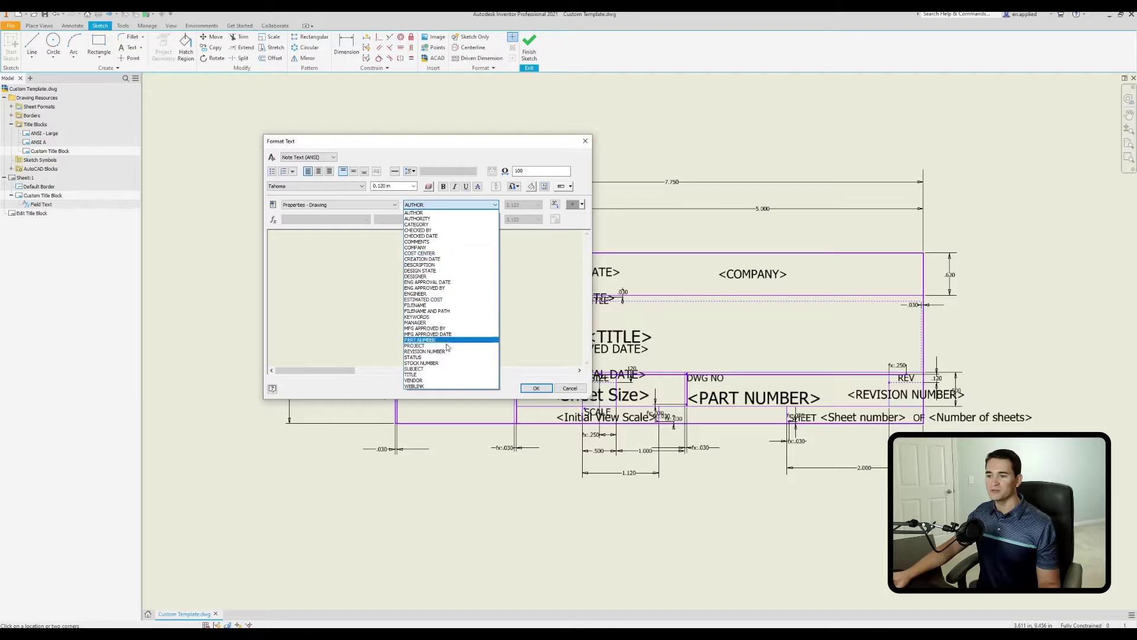
pyautogui.click(441, 276)
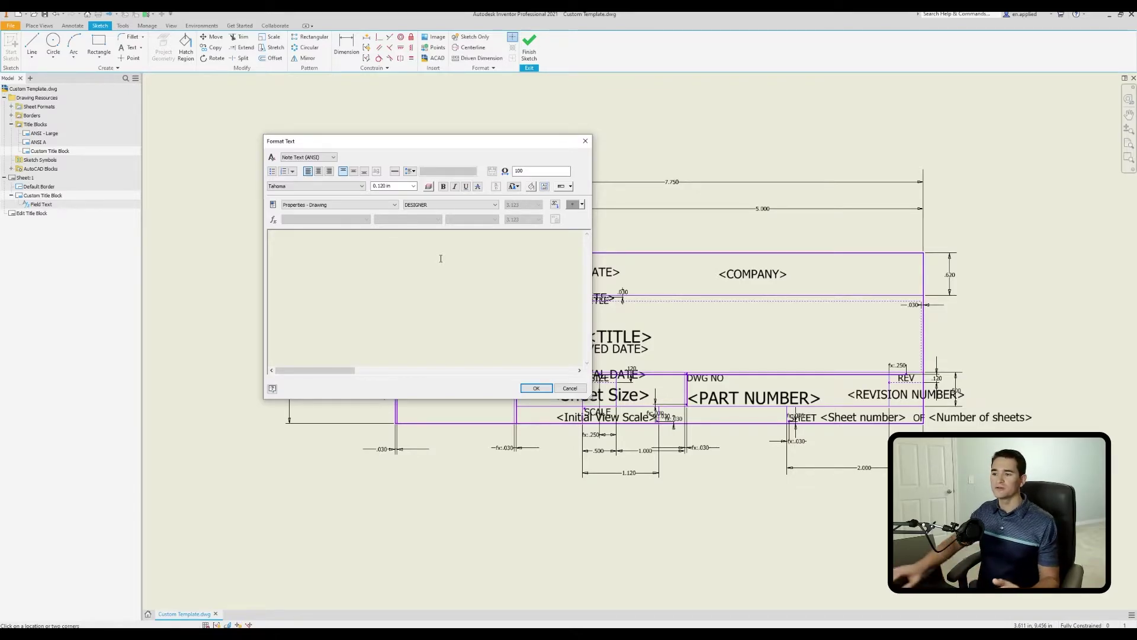
pyautogui.click(554, 204)
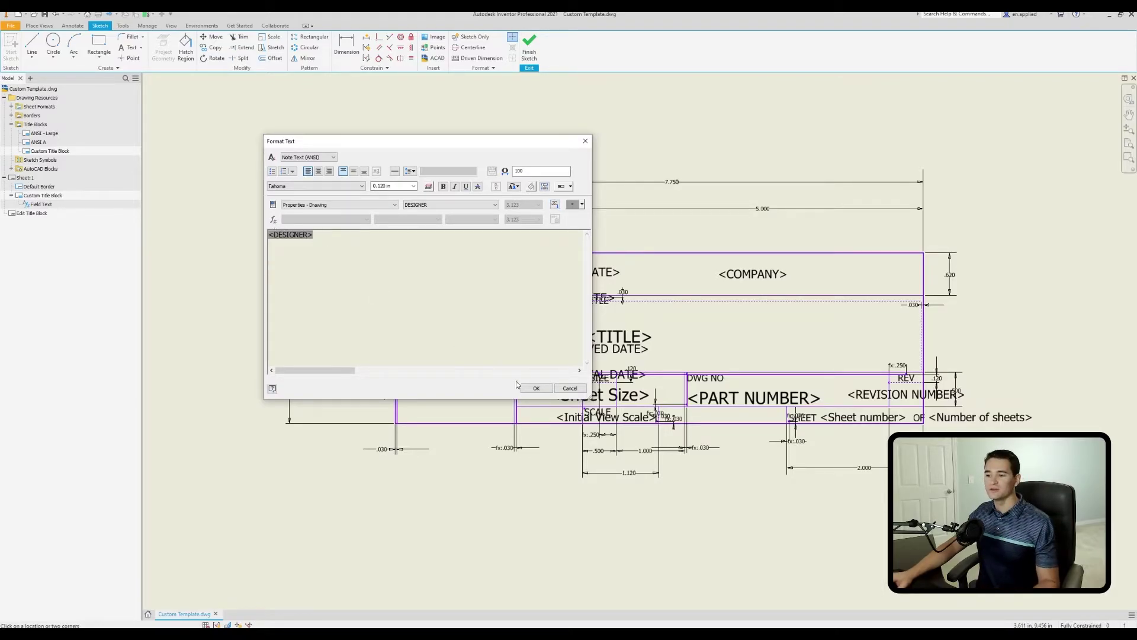
pyautogui.click(536, 388)
# Step: Add a prompted entry text reading "*Designer - Prompted Entry*" just to the right of the <DESIGNER> field
pyautogui.moveTo(348, 155); pyautogui.dragTo(478, 254, button='middle')
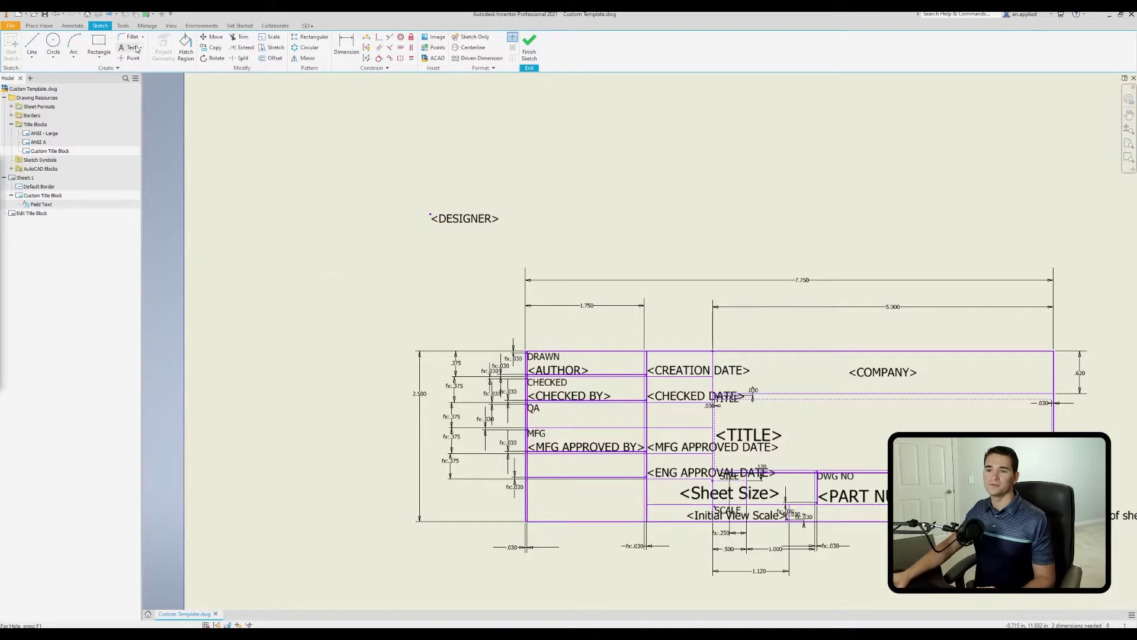
pyautogui.click(546, 219)
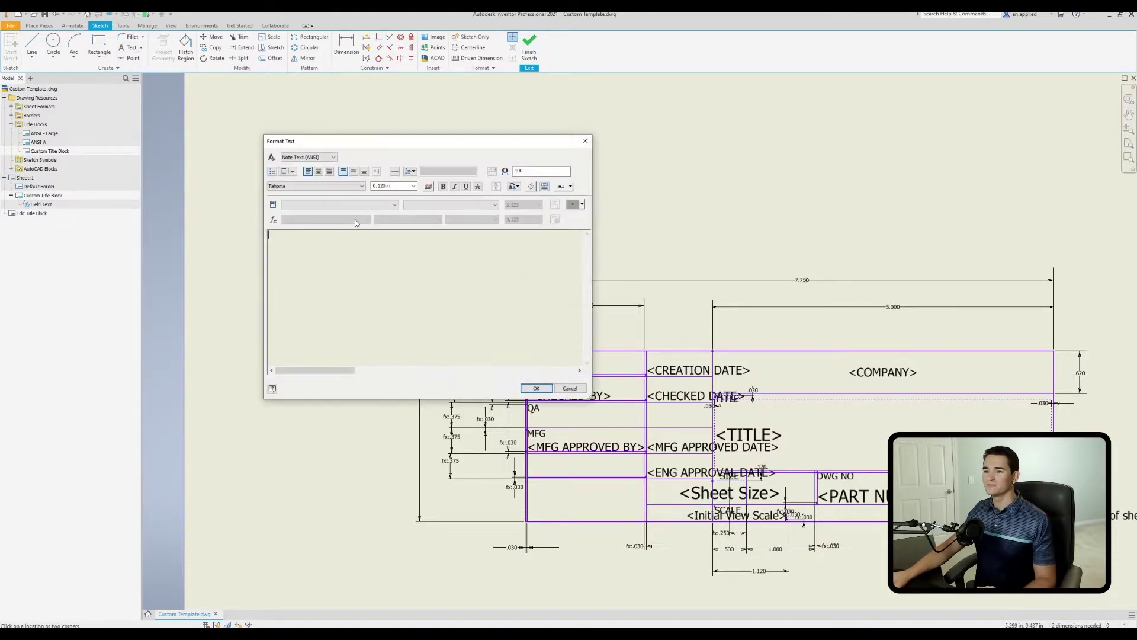
pyautogui.click(315, 205)
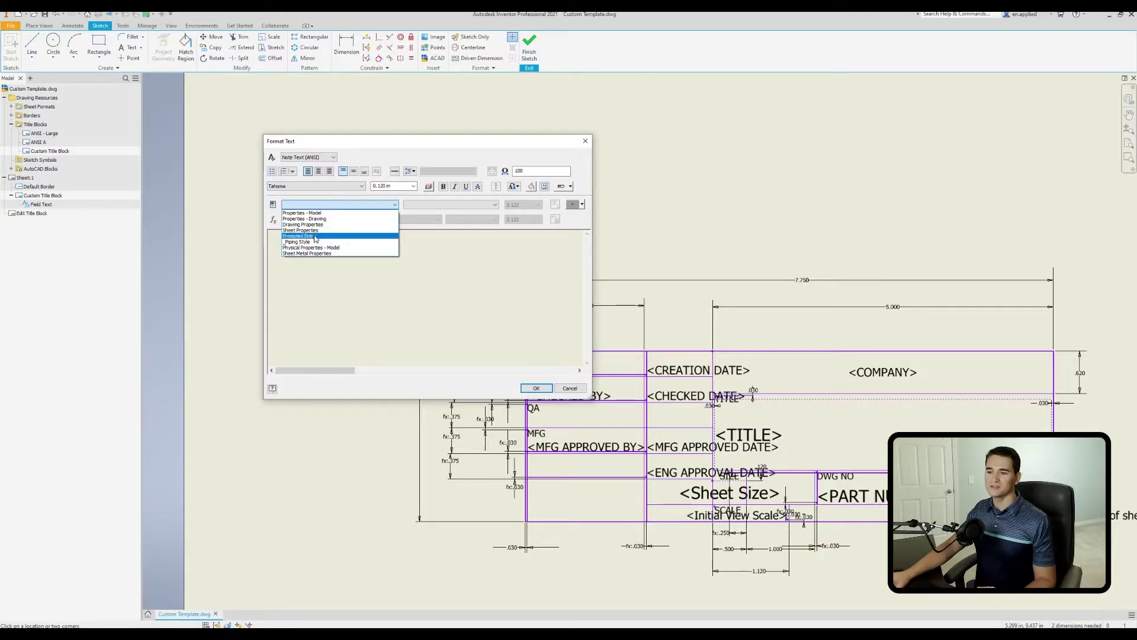
pyautogui.click(314, 237)
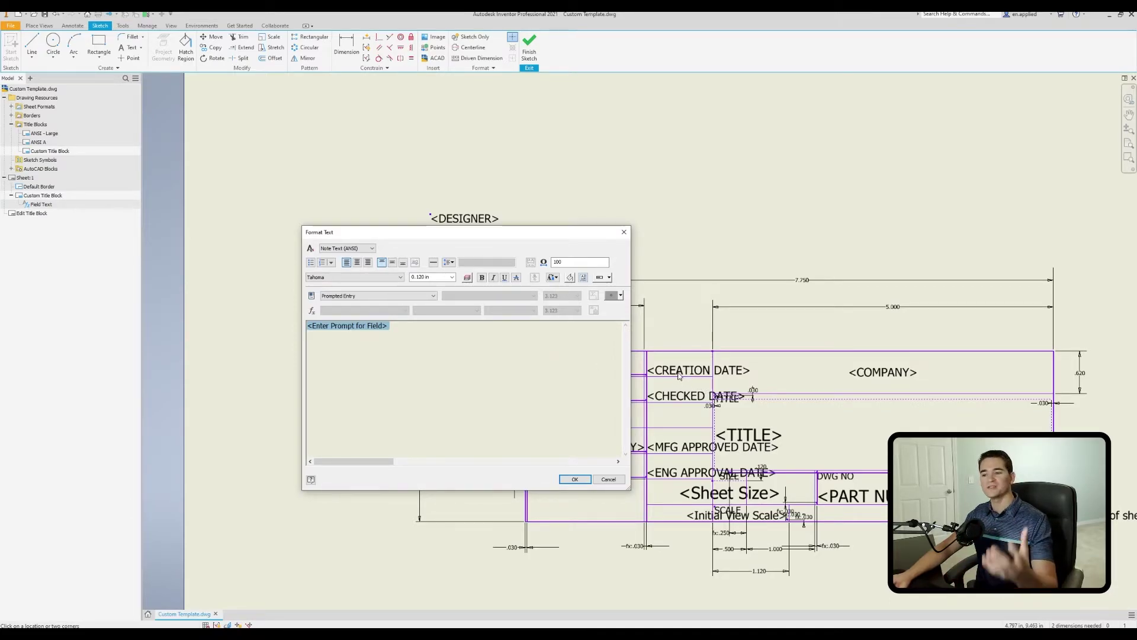
pyautogui.moveTo(392, 329); pyautogui.dragTo(305, 331)
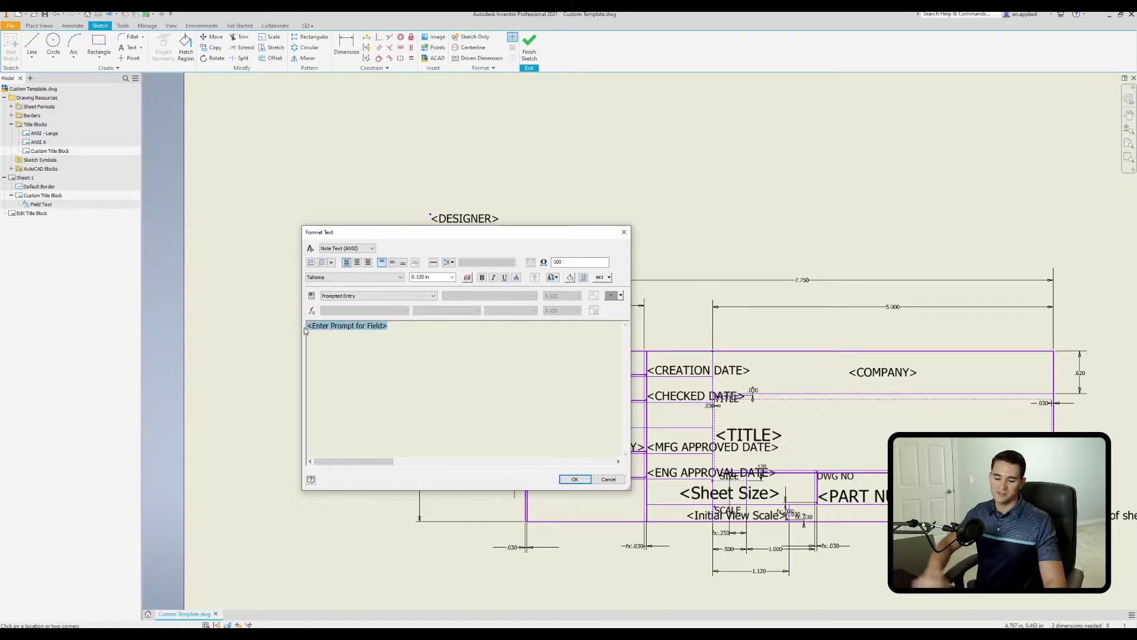
pyautogui.press('BackSpace')
pyautogui.write('*De')
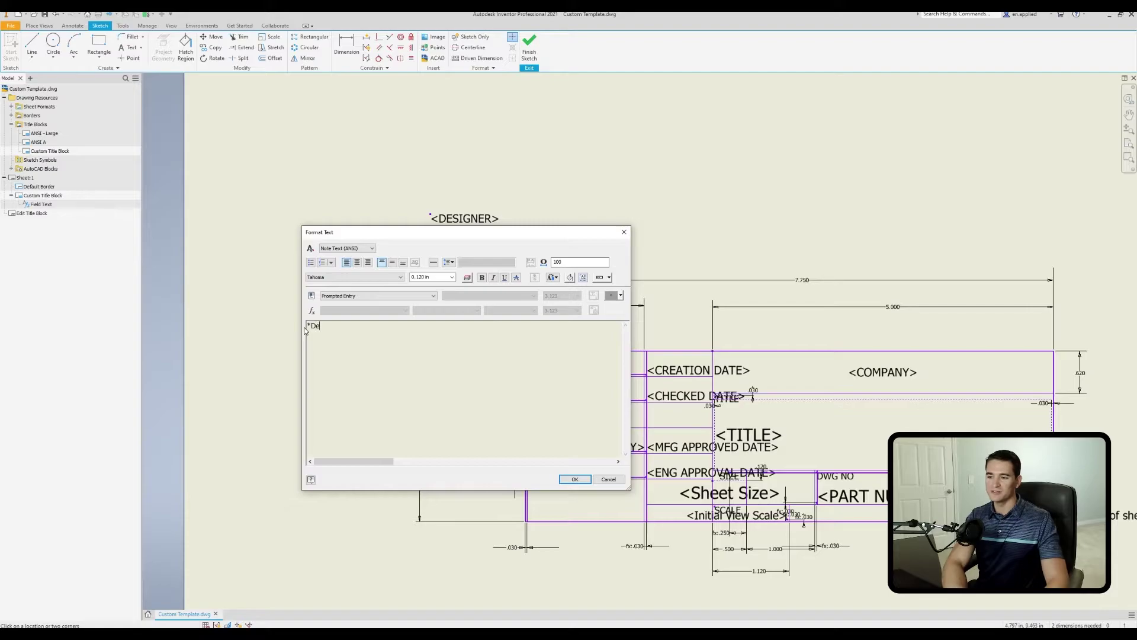
pyautogui.write('signer - Prompted Entry*')
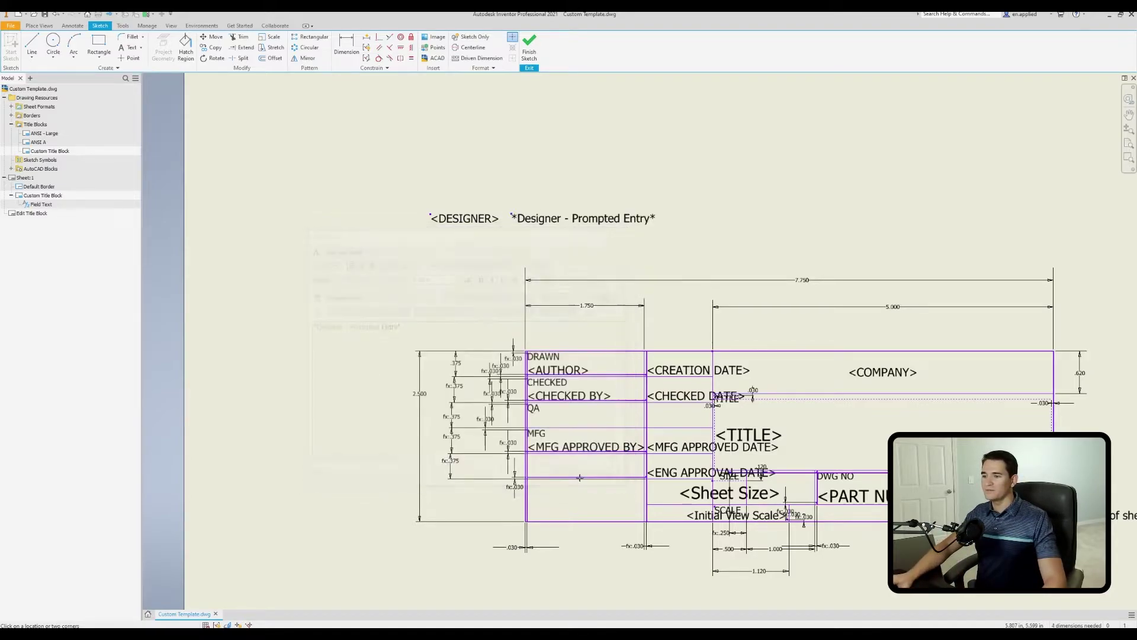
pyautogui.click(576, 478)
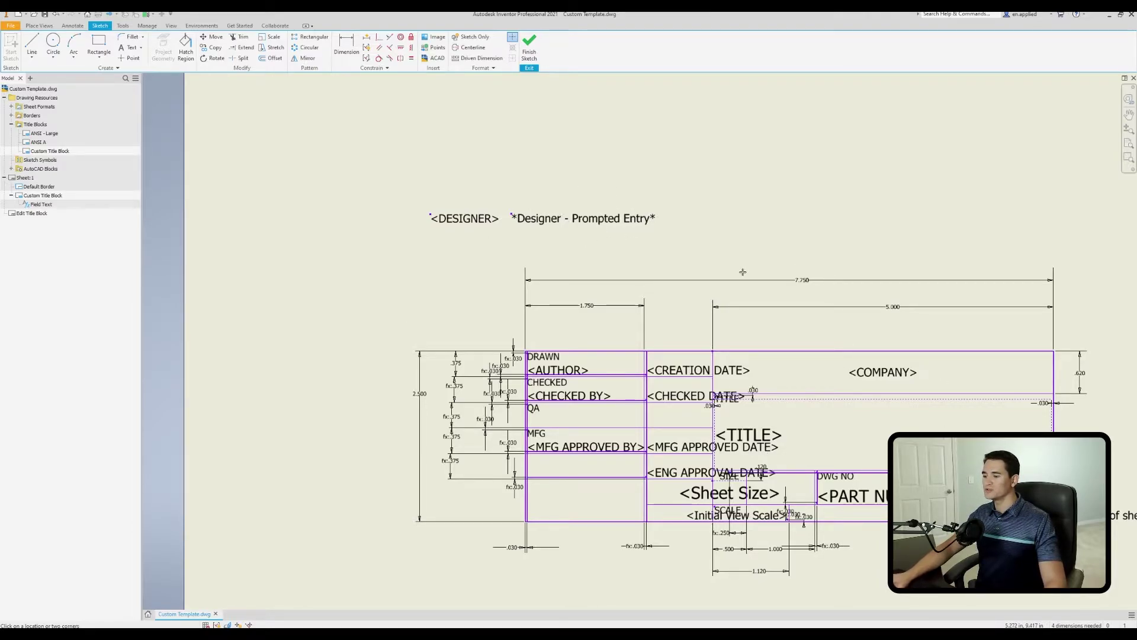
# Step: Finish the sketch, save the edits to the Custom Title Block, and enter the designer's first name for the prompted entry
pyautogui.click(537, 52)
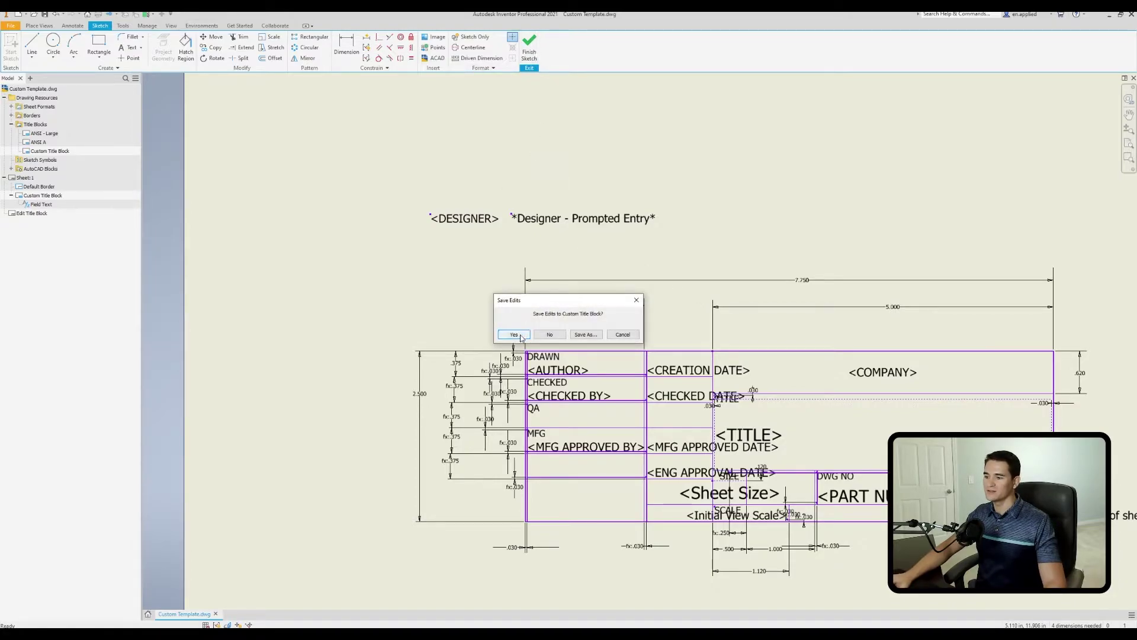
pyautogui.click(521, 337)
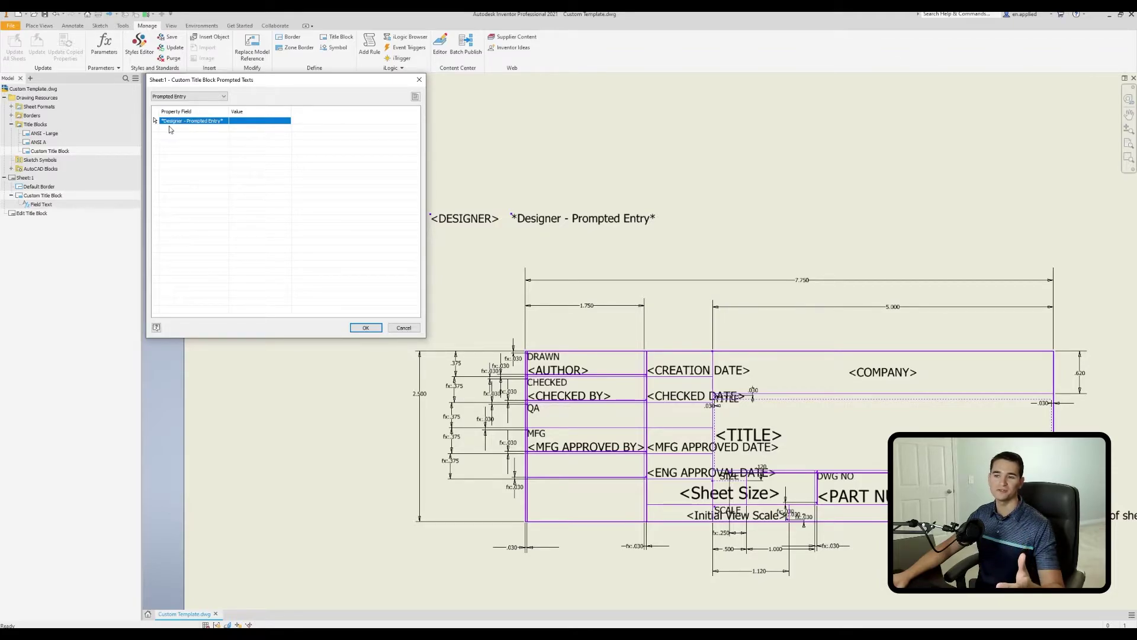
pyautogui.click(248, 122)
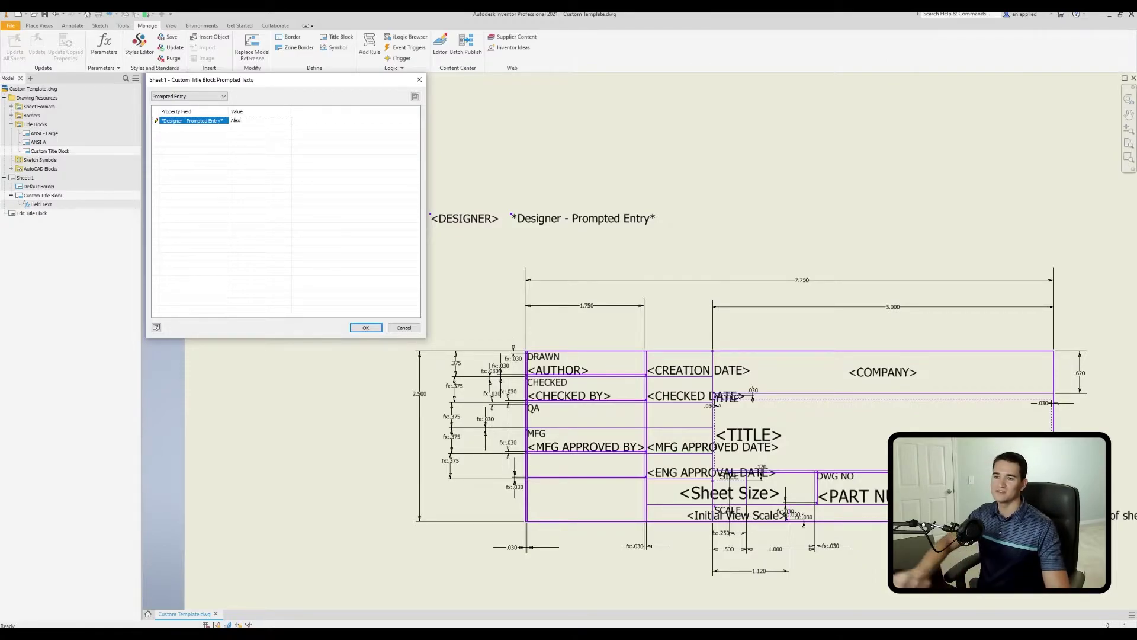
pyautogui.click(366, 327)
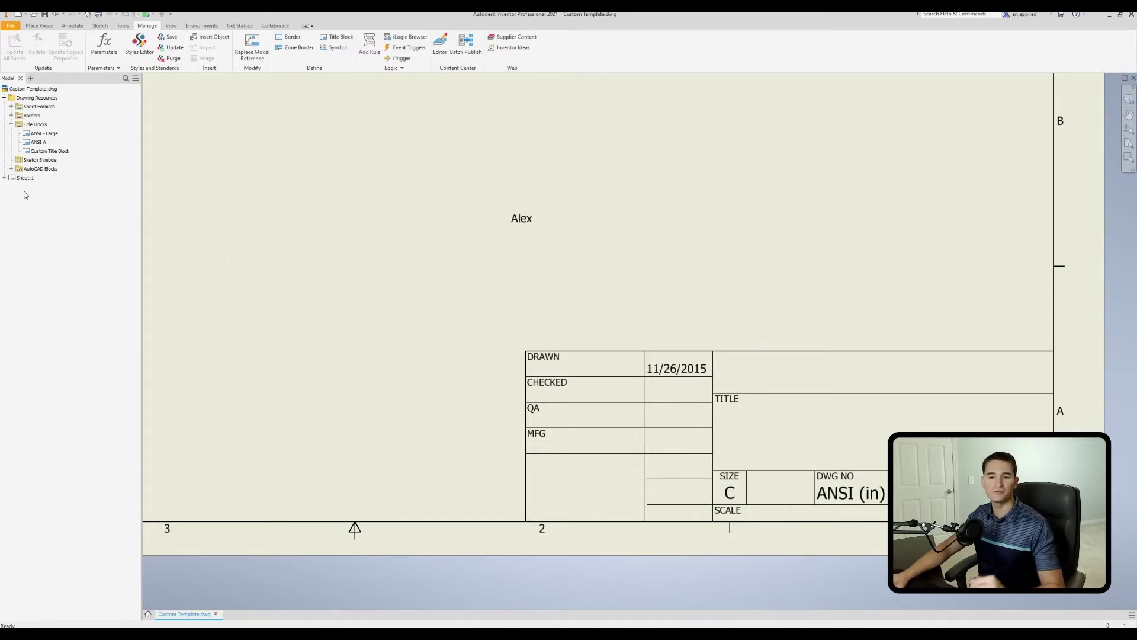
# Step: Open the property fields of the sheet's Custom Title Block, check the field categories with All kept, and select the DESIGNER field
pyautogui.click(5, 177)
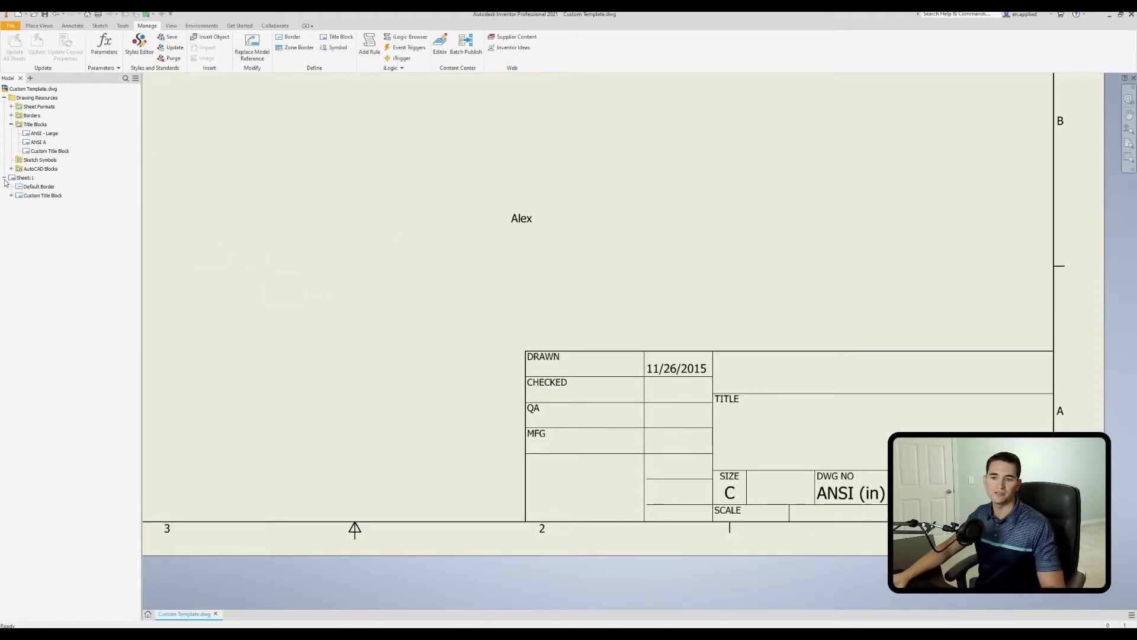
pyautogui.click(11, 196)
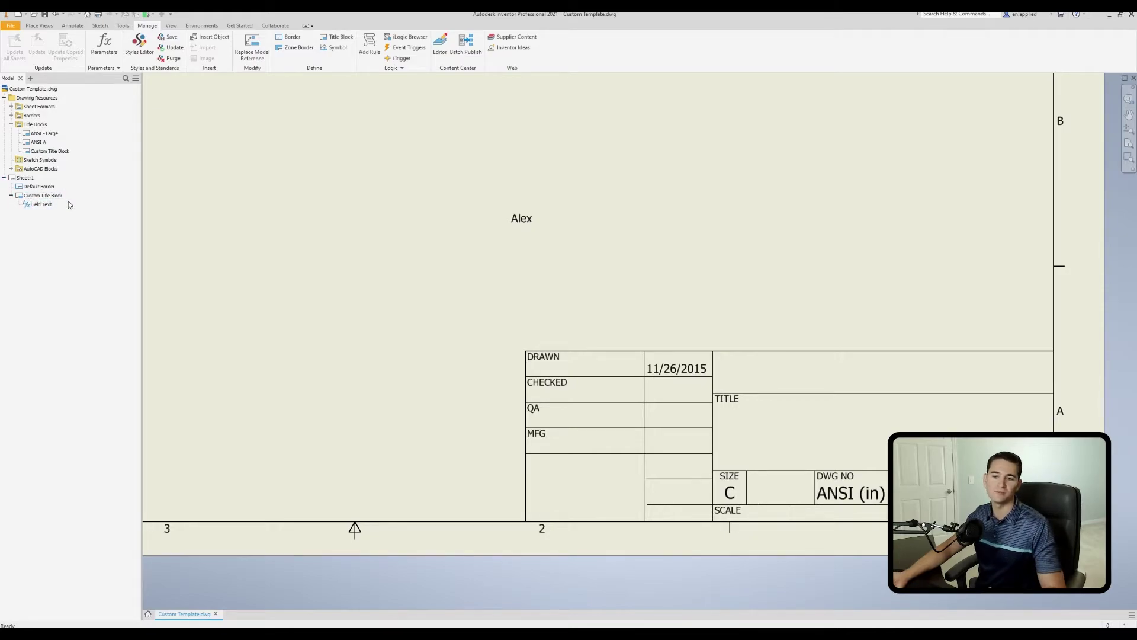
pyautogui.click(49, 206)
pyautogui.doubleClick(49, 206)
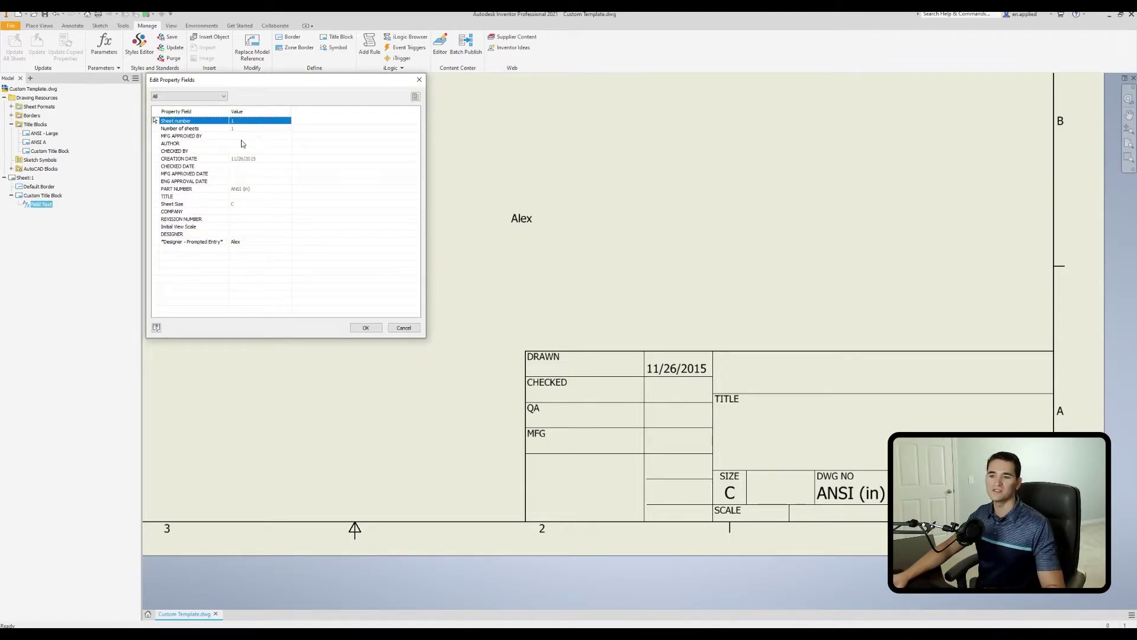
pyautogui.click(209, 99)
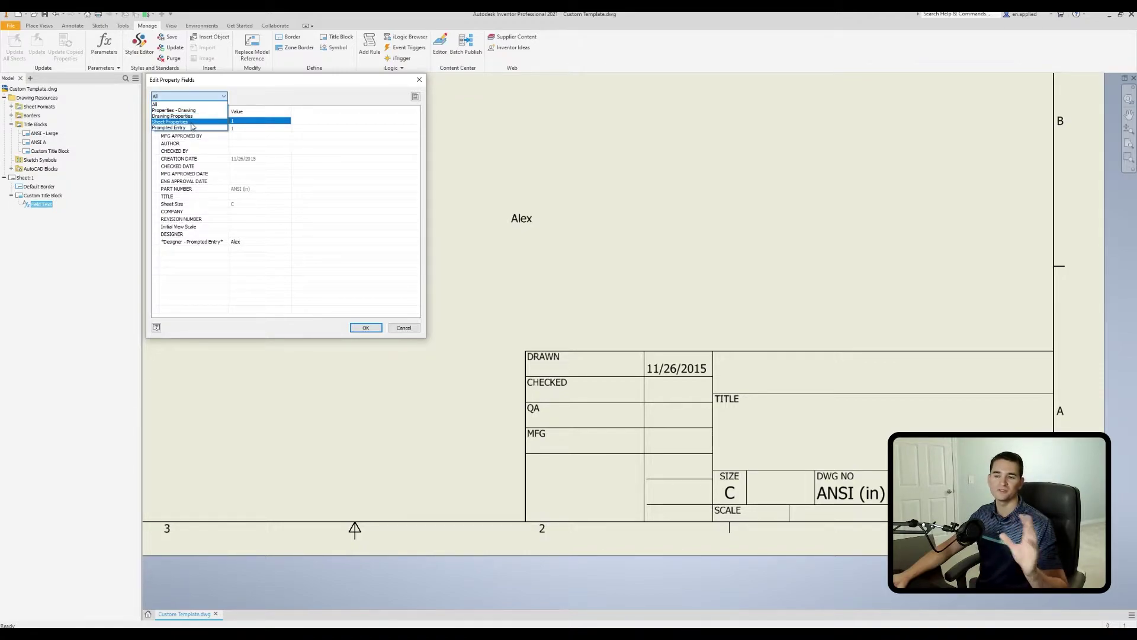
pyautogui.click(190, 105)
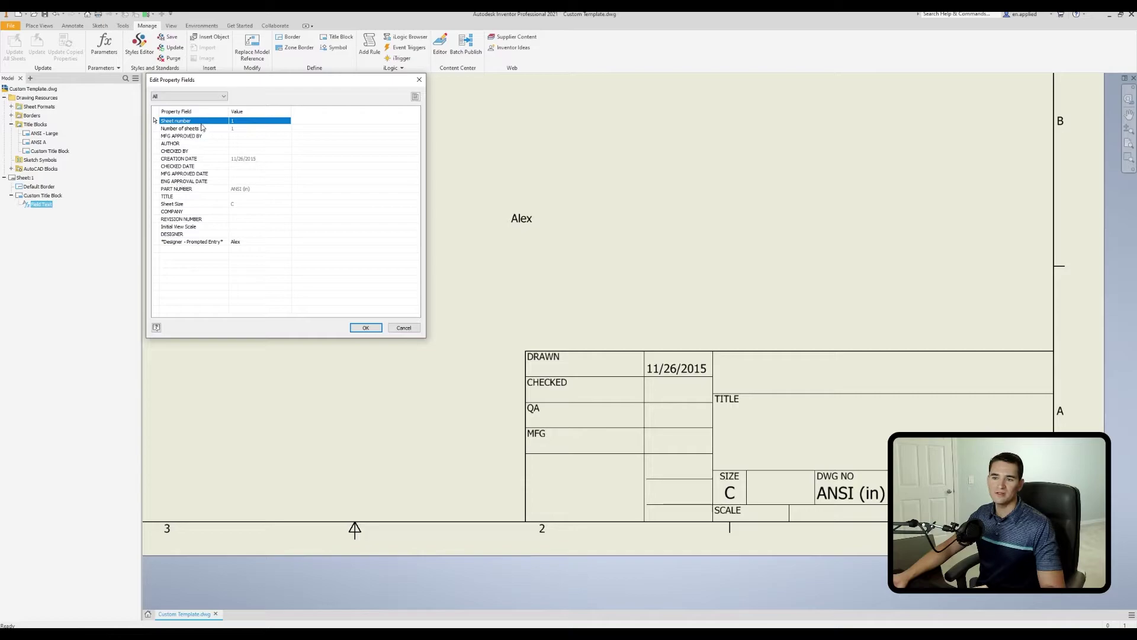
pyautogui.click(197, 236)
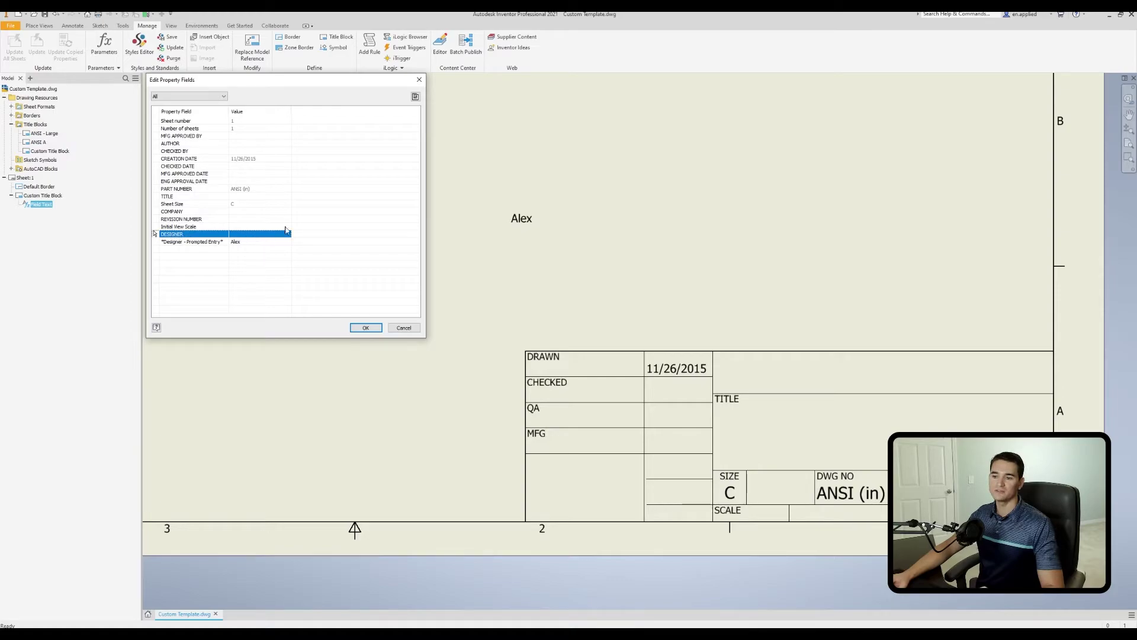
# Step: Set the drawing's Designer iProperty to the designer's first name followed by " - iproperty" and accept the property fields
pyautogui.click(415, 97)
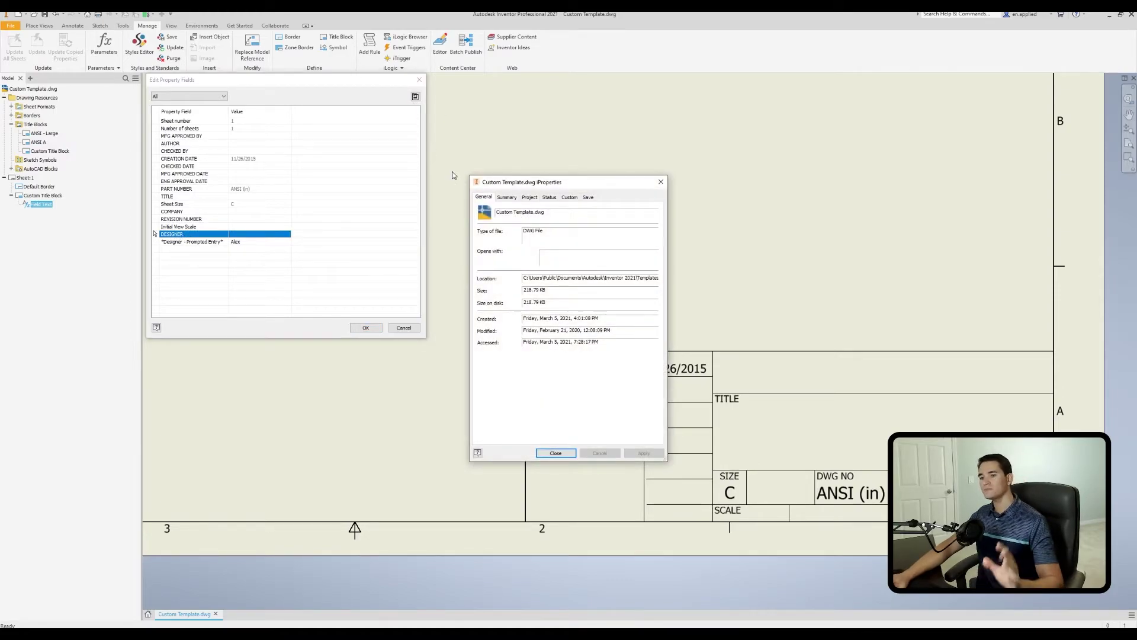
pyautogui.click(533, 199)
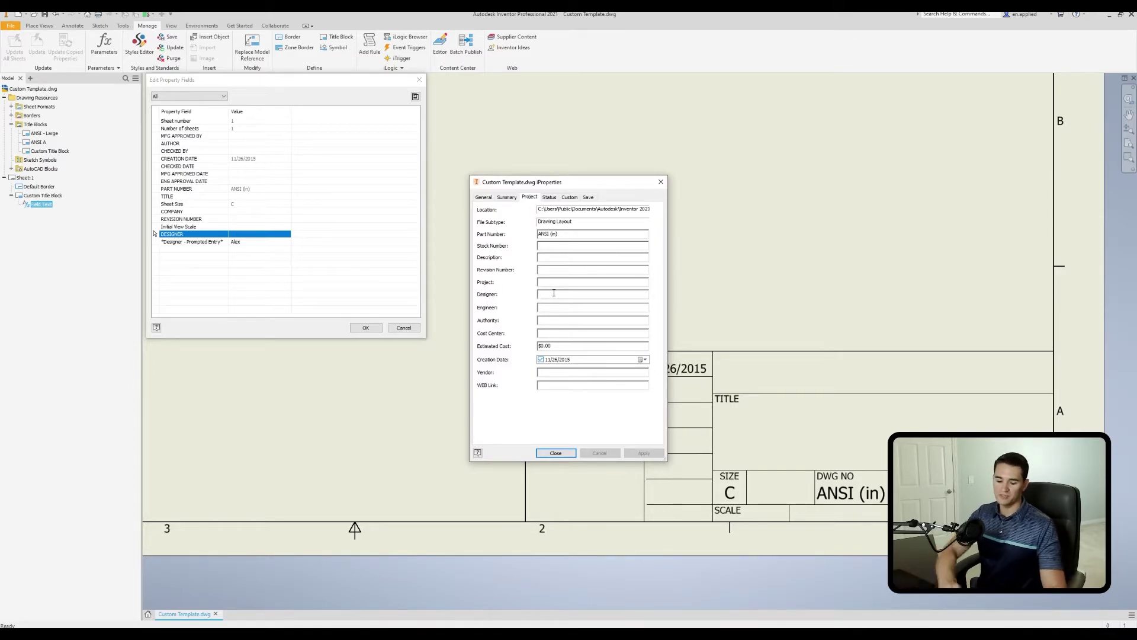
pyautogui.write('Alex - iproperty')
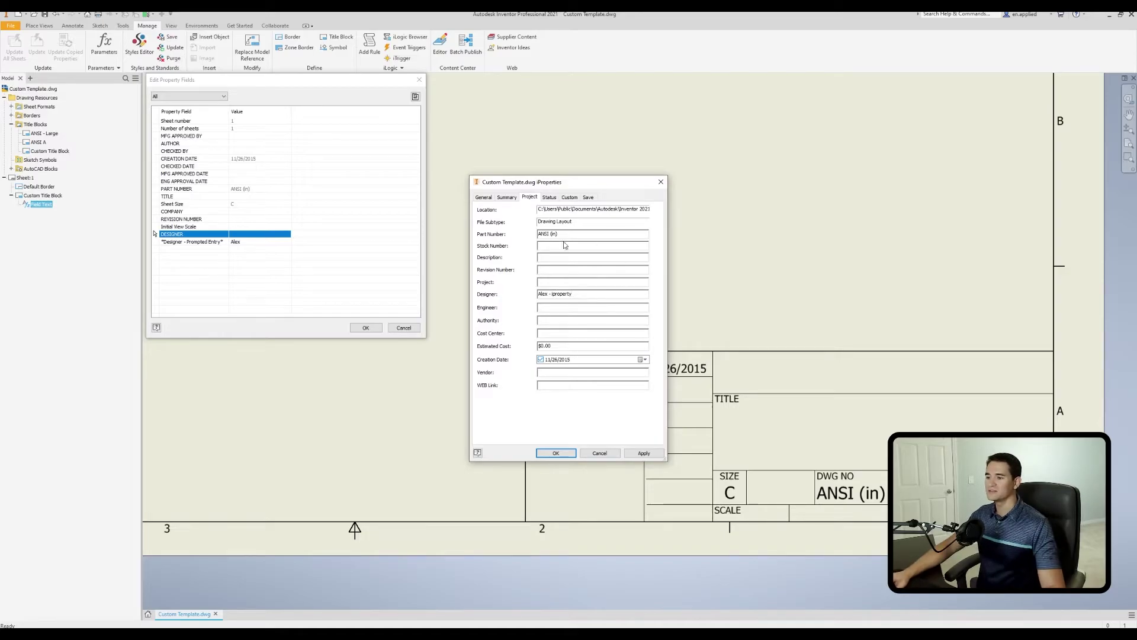
pyautogui.click(556, 453)
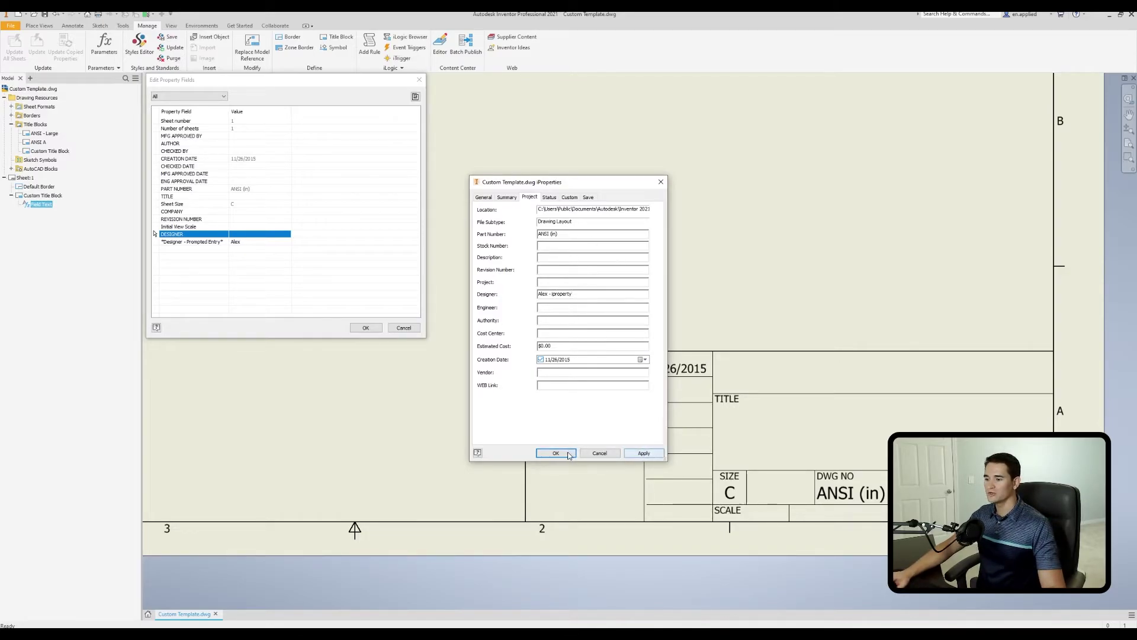
pyautogui.click(366, 328)
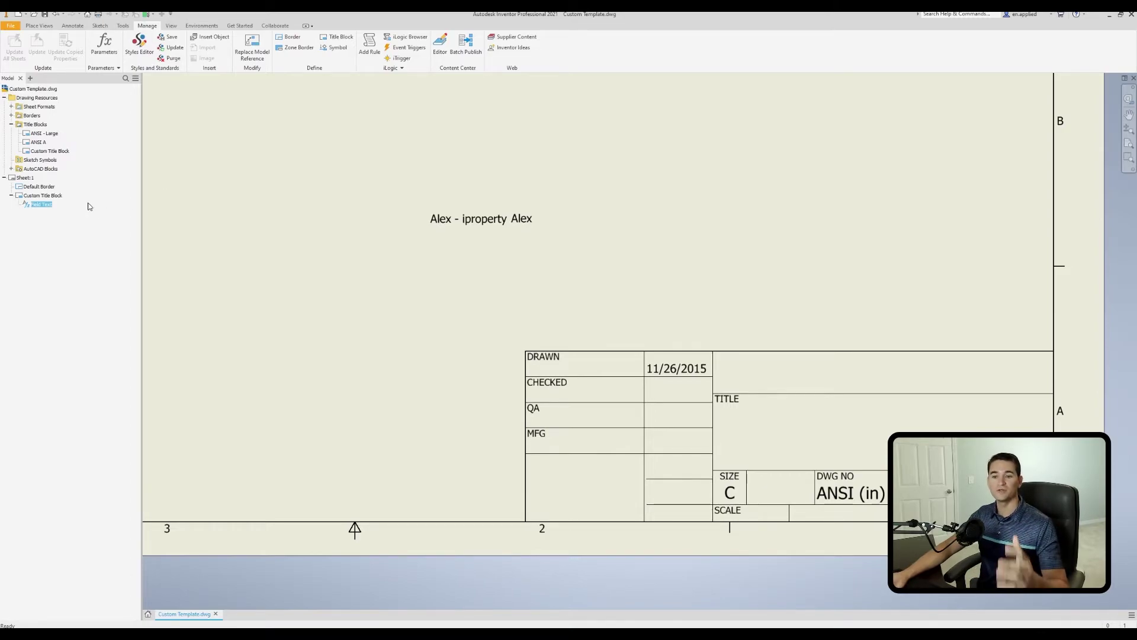
# Step: Filter the title block's property fields to Prompted Entry and set *Designer - Prompted Entry* to the designer's full name
pyautogui.doubleClick(46, 206)
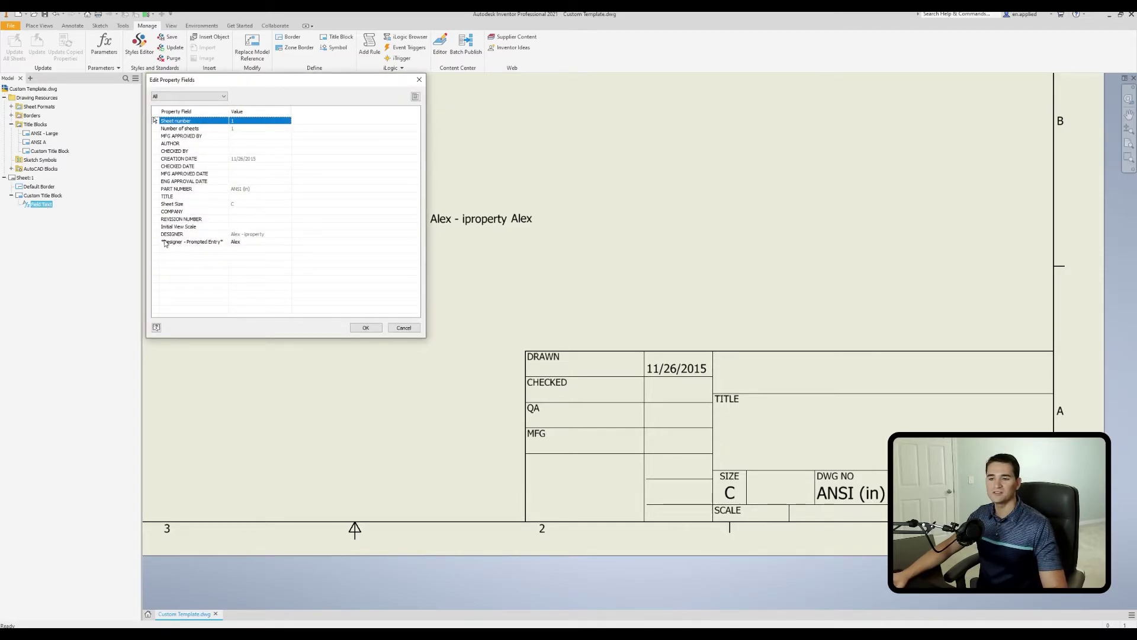
pyautogui.click(200, 97)
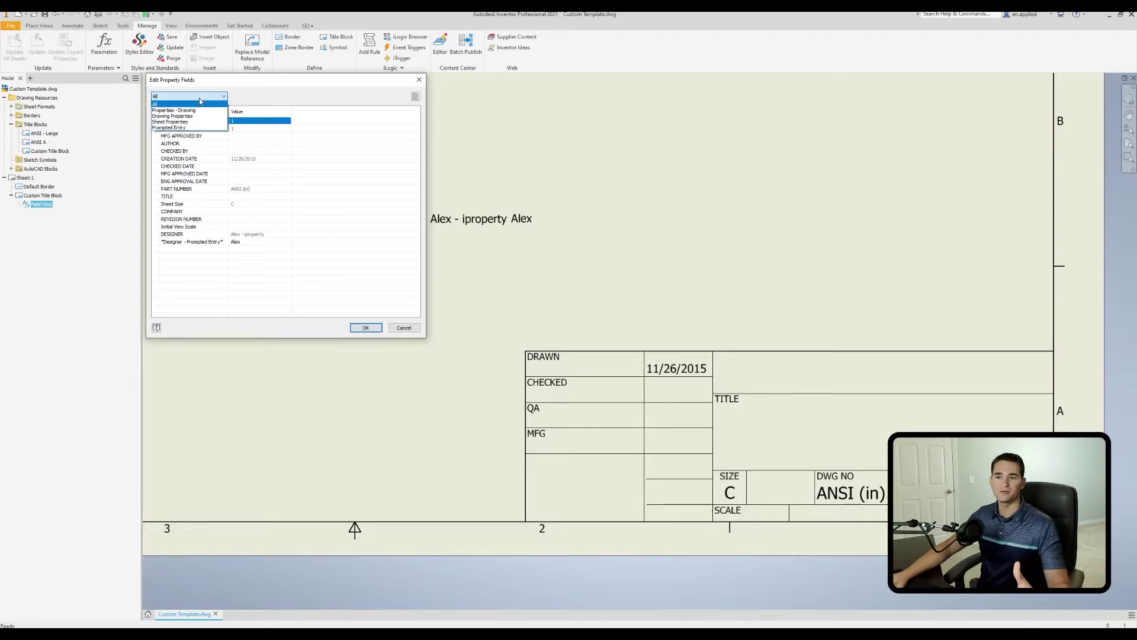
pyautogui.click(186, 128)
pyautogui.click(262, 121)
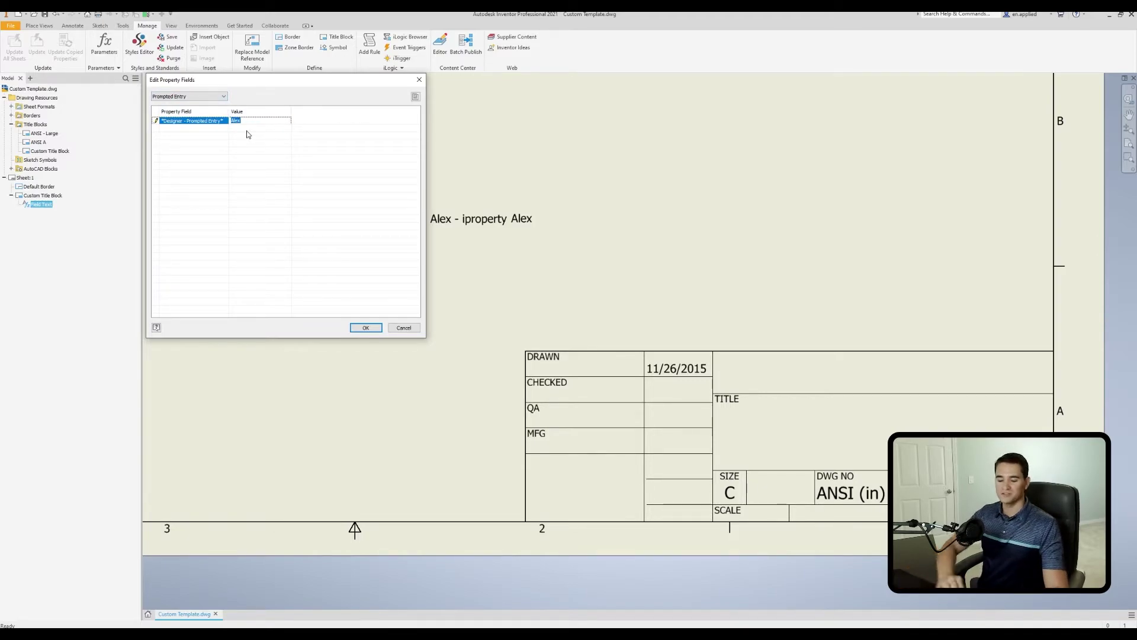
pyautogui.write('J')
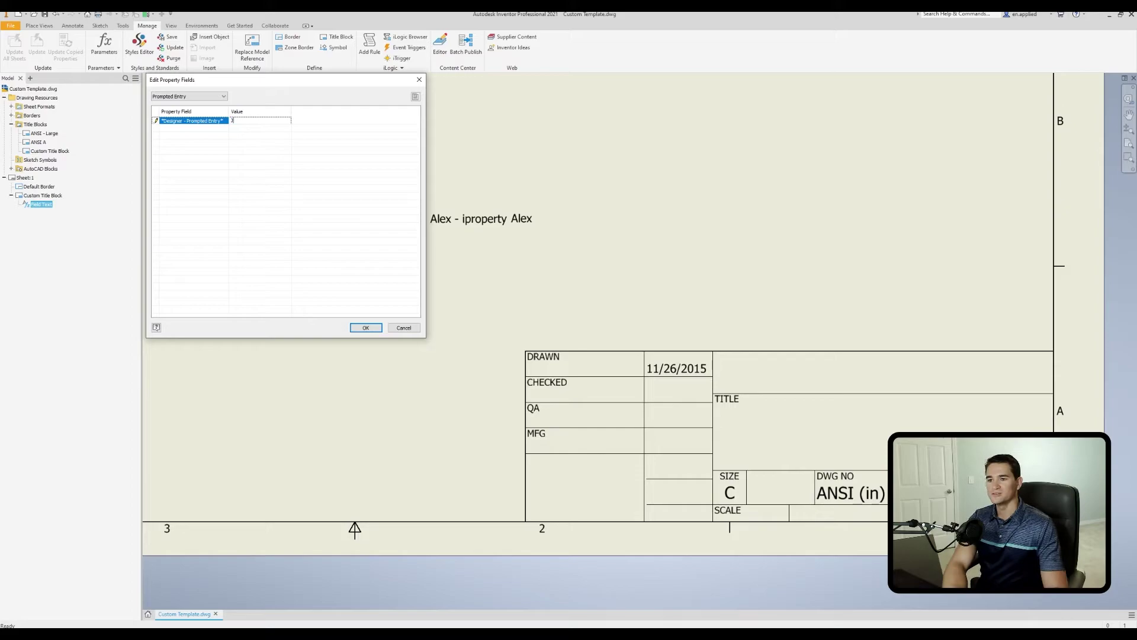
pyautogui.write('oh')
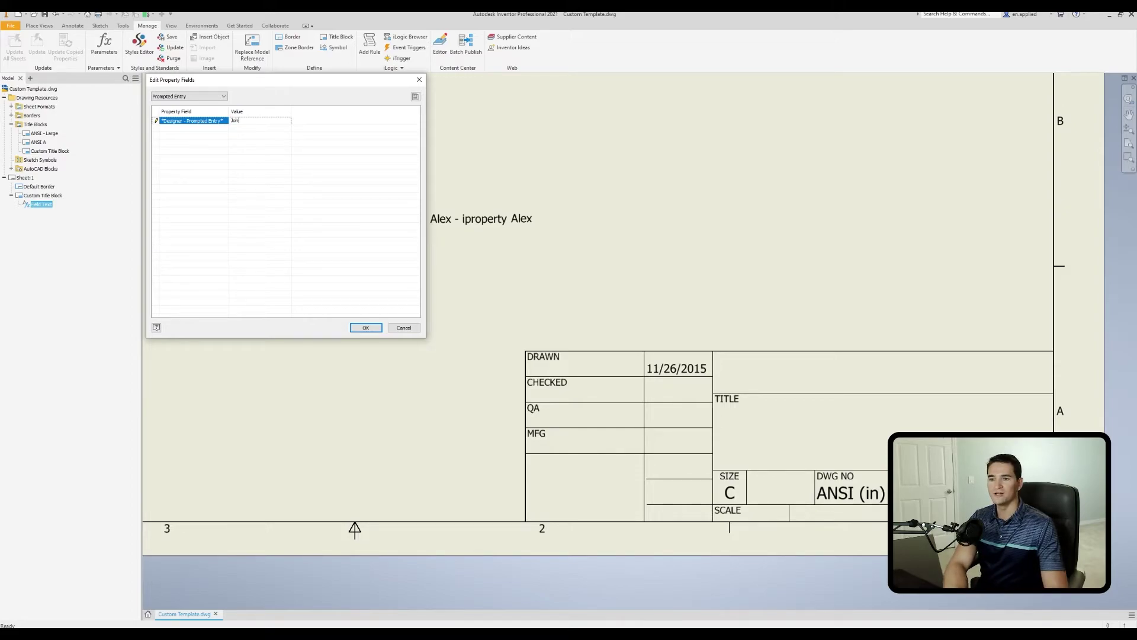
pyautogui.write('n Smith')
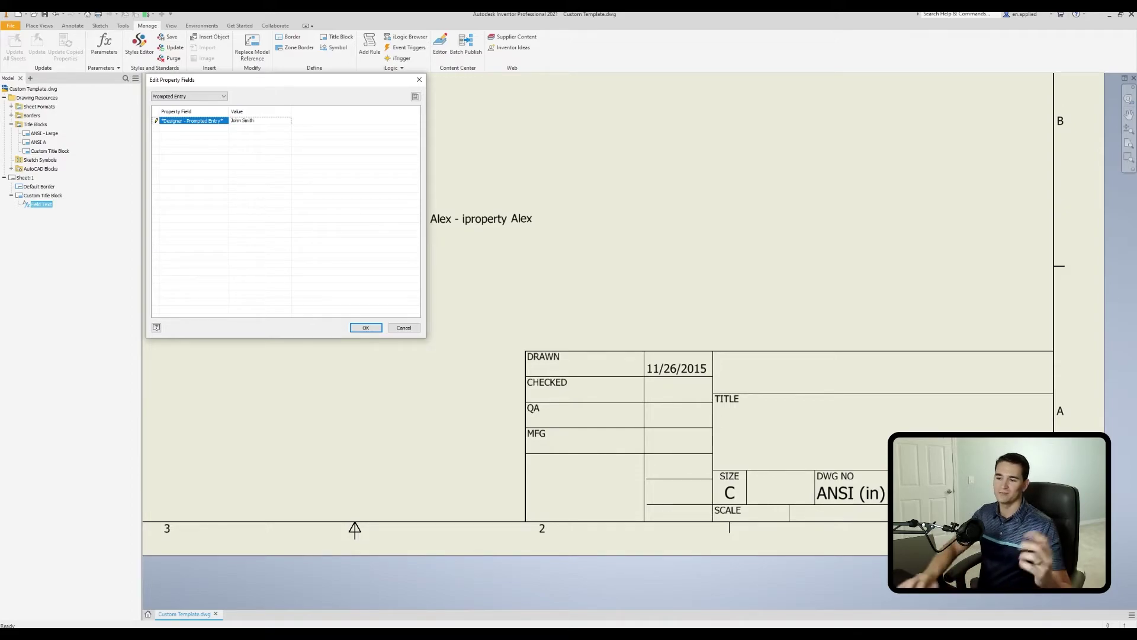
pyautogui.click(366, 327)
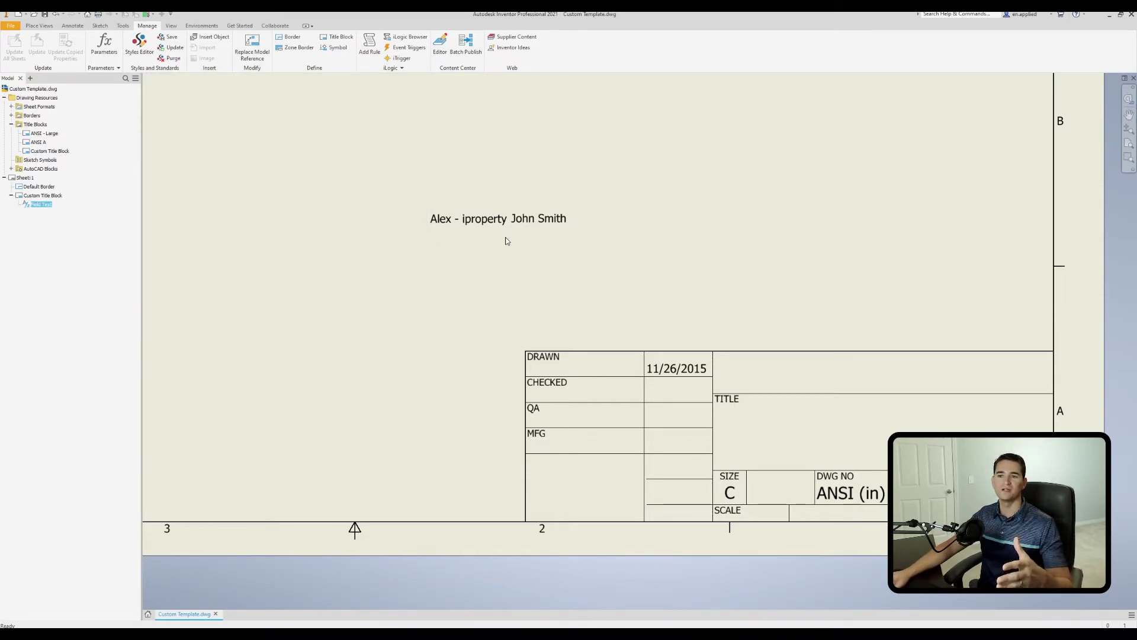
# Step: Delete the <COMPANY> field from the Custom Title Block sketch
pyautogui.click(312, 274)
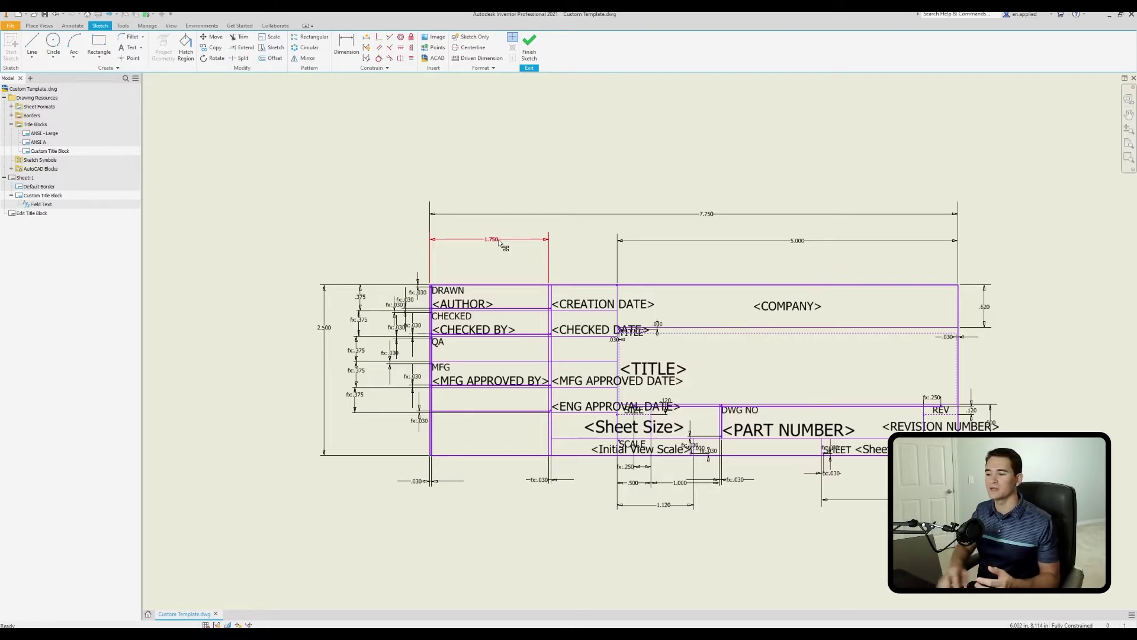
pyautogui.scroll(2, 735, 273)
pyautogui.scroll(1, 735, 273)
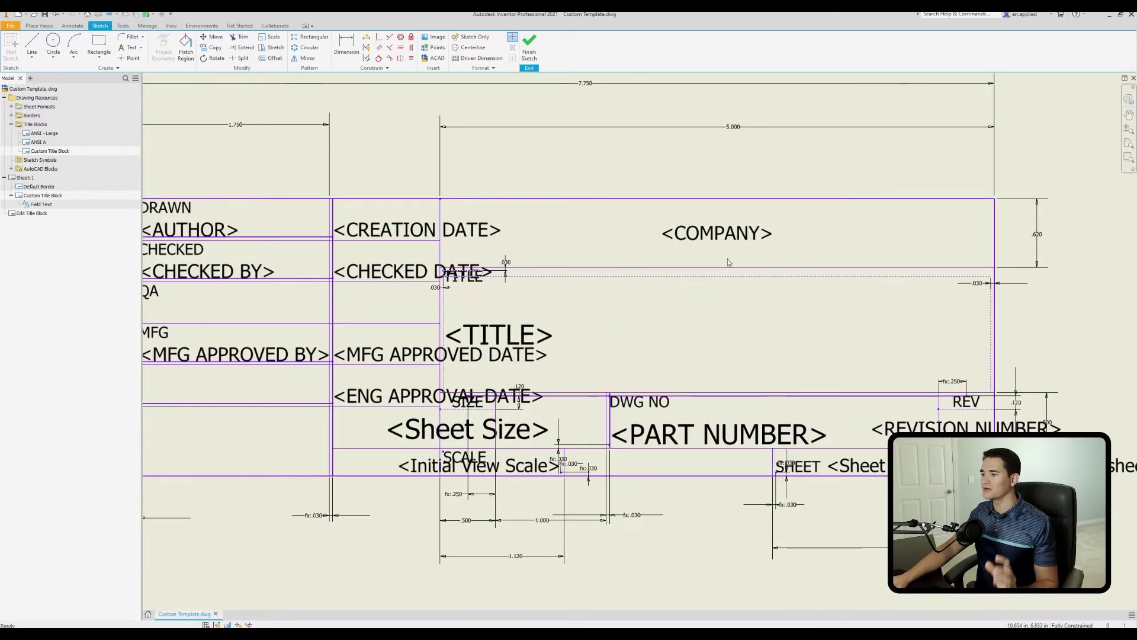
pyautogui.click(707, 237)
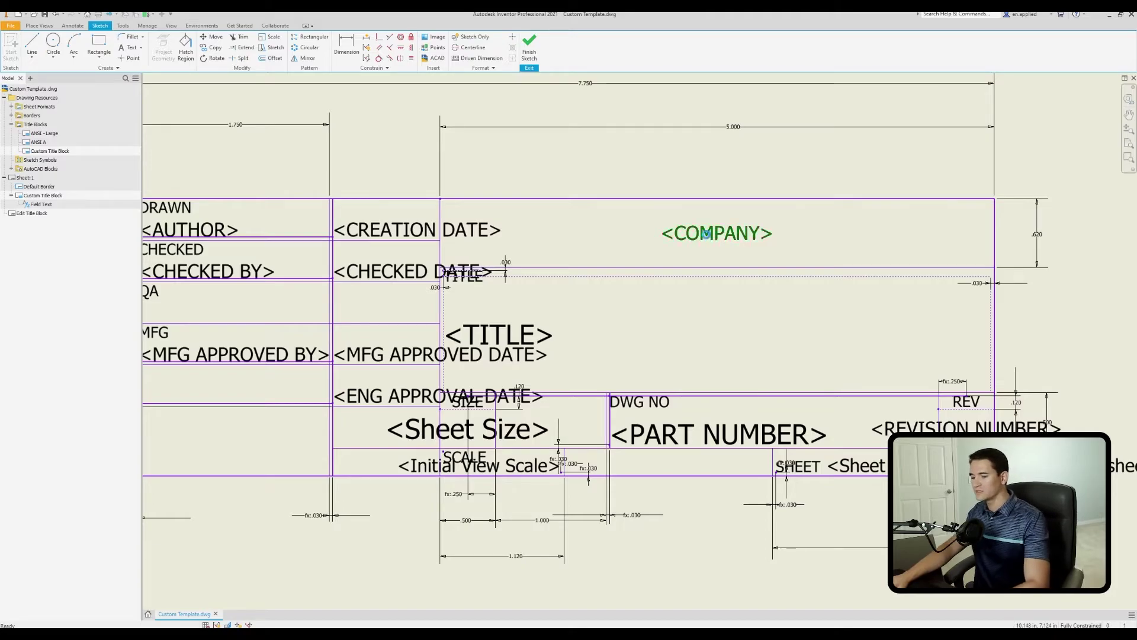
pyautogui.press('Delete')
# Step: Add the text "Engineering Applied" at 0.240 in height in the empty company cell and shift it toward the cell's right side
pyautogui.click(131, 48)
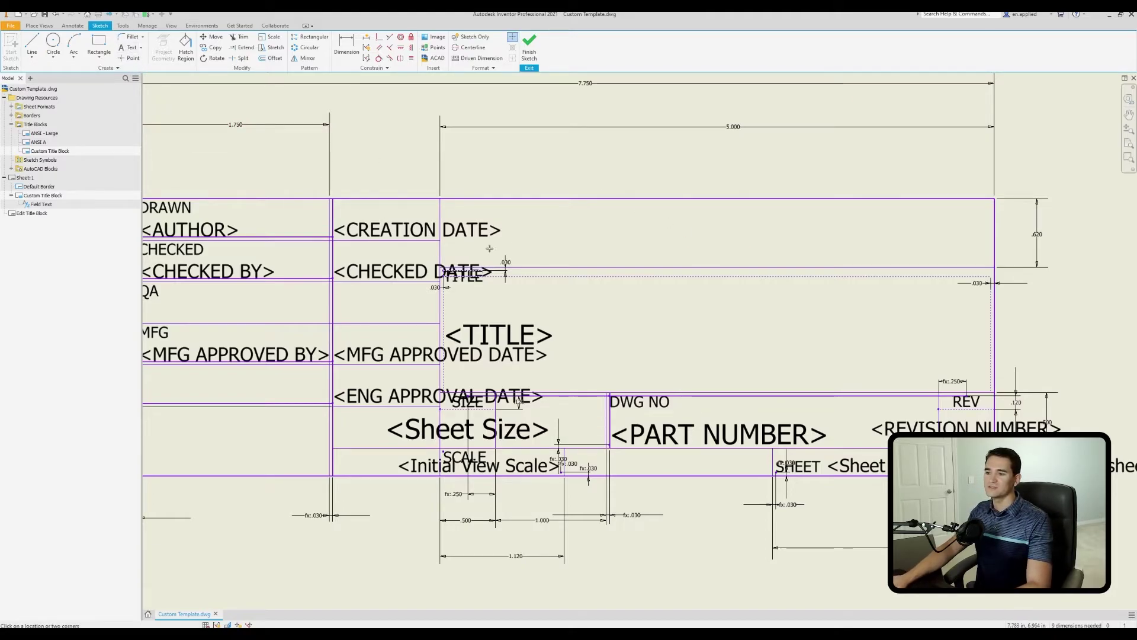
pyautogui.click(521, 223)
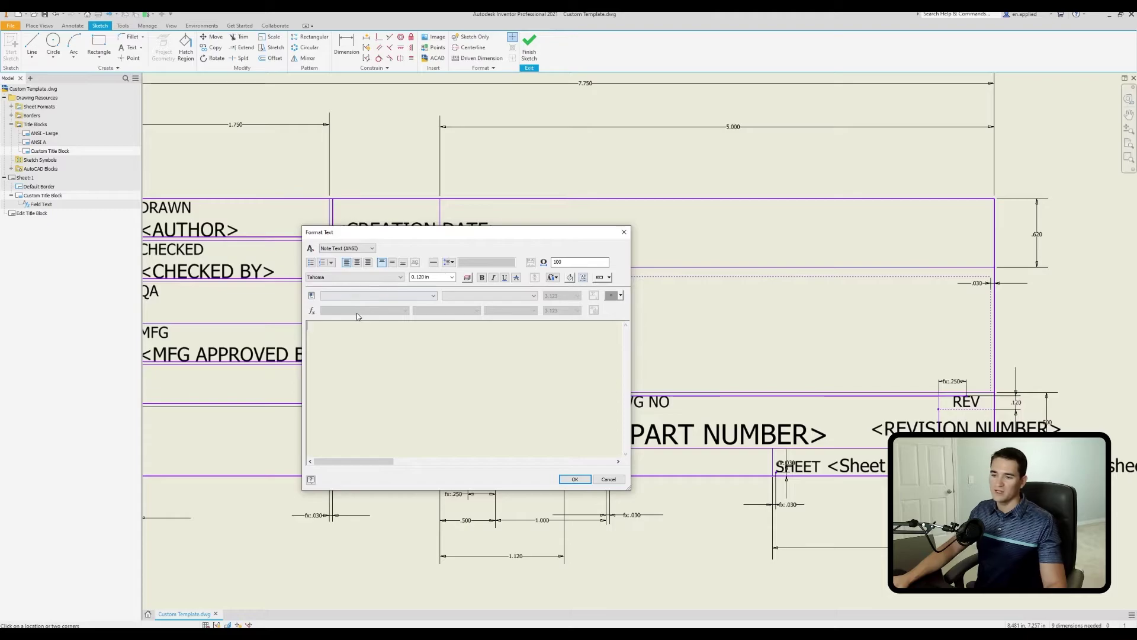
pyautogui.write('Enginee')
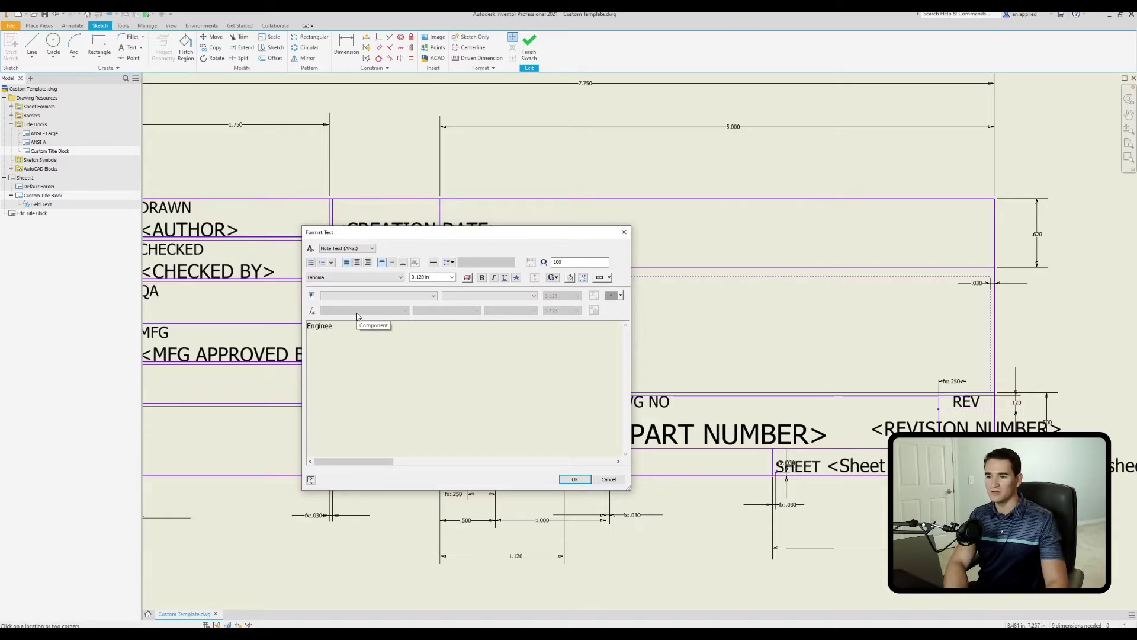
pyautogui.write('ring App')
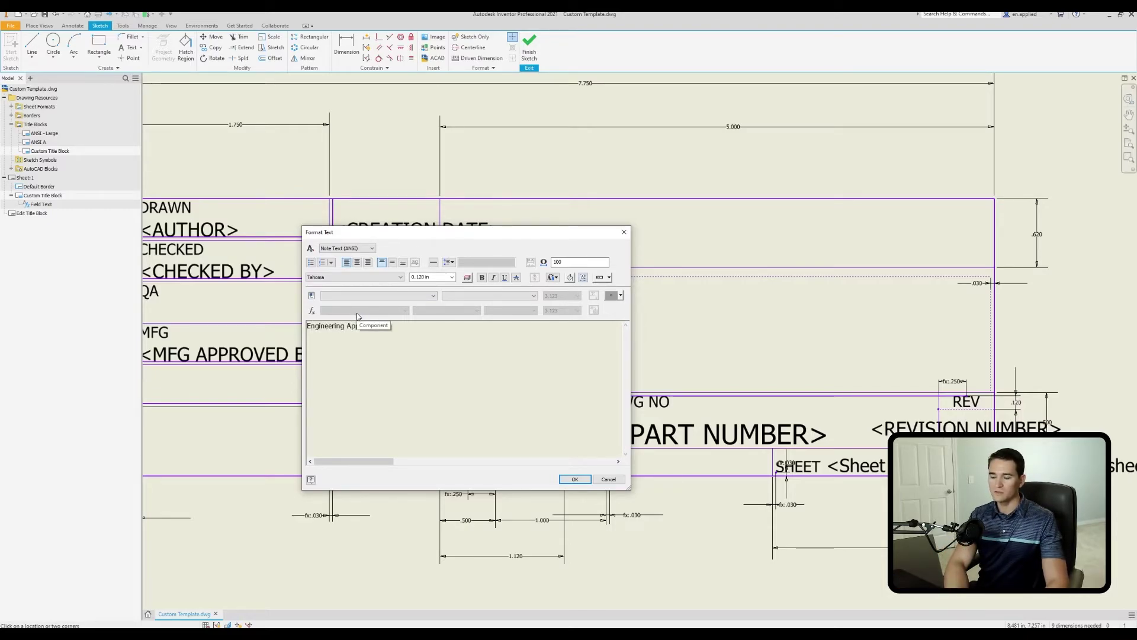
pyautogui.write('lied')
pyautogui.moveTo(371, 326); pyautogui.dragTo(309, 334)
pyautogui.click(452, 278)
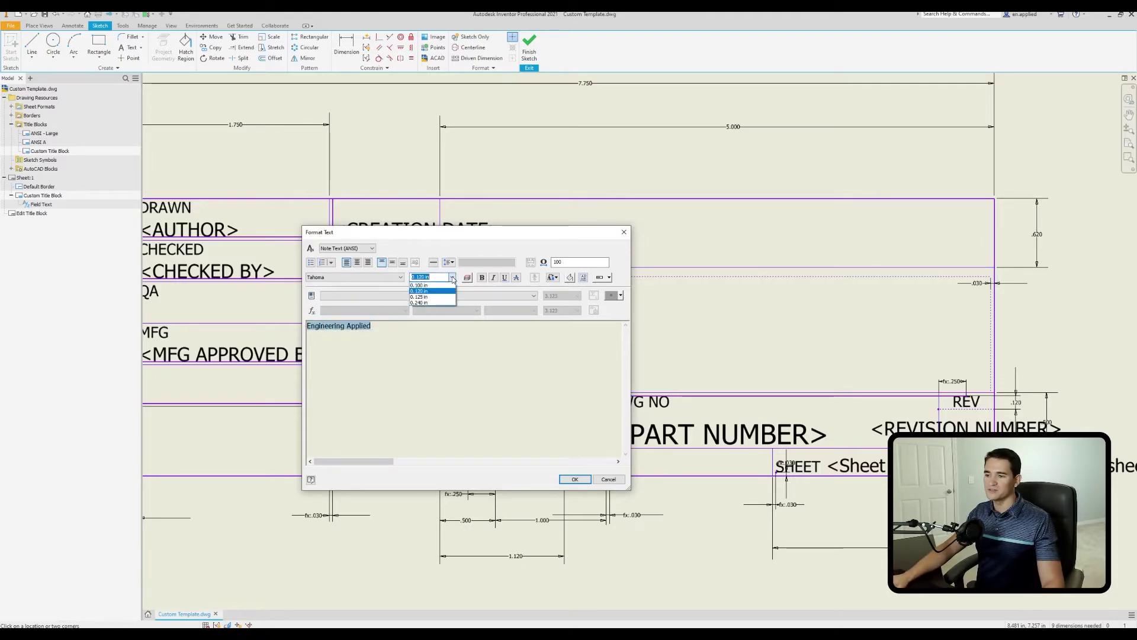
pyautogui.click(431, 303)
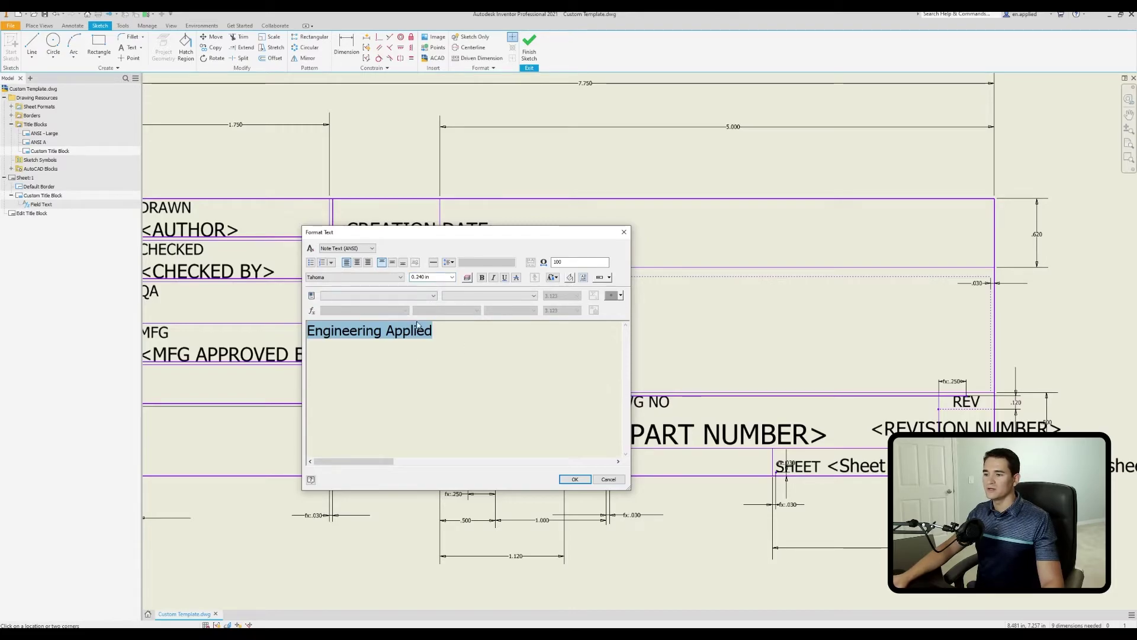
pyautogui.click(574, 479)
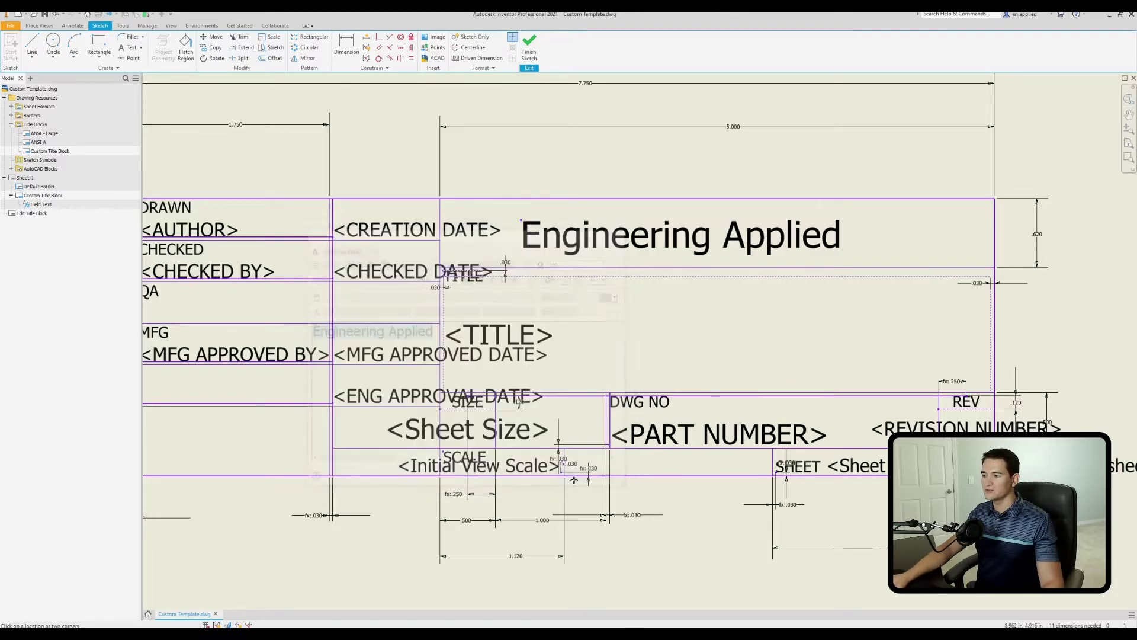
pyautogui.rightClick(741, 190)
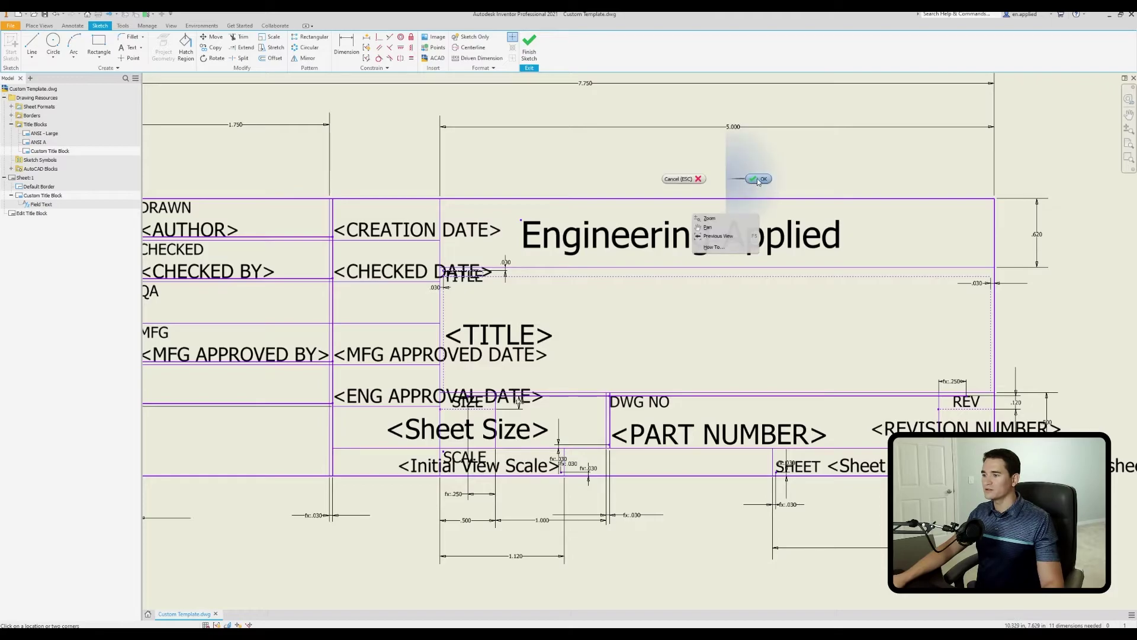
pyautogui.click(759, 180)
pyautogui.moveTo(681, 235); pyautogui.dragTo(732, 238)
pyautogui.press('Escape')
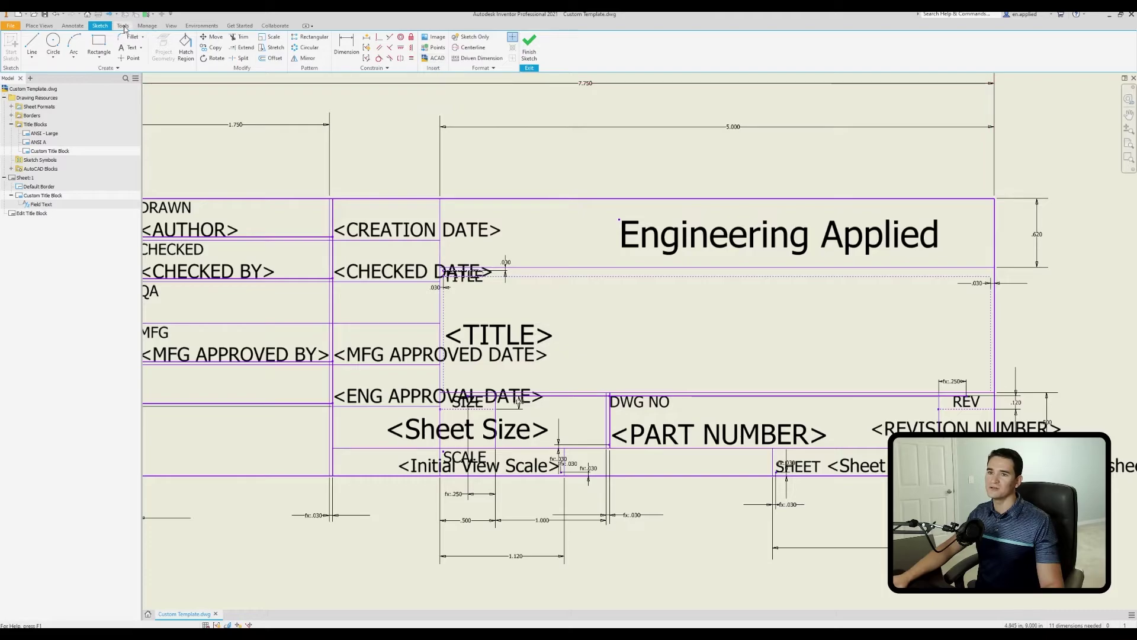
pyautogui.click(435, 37)
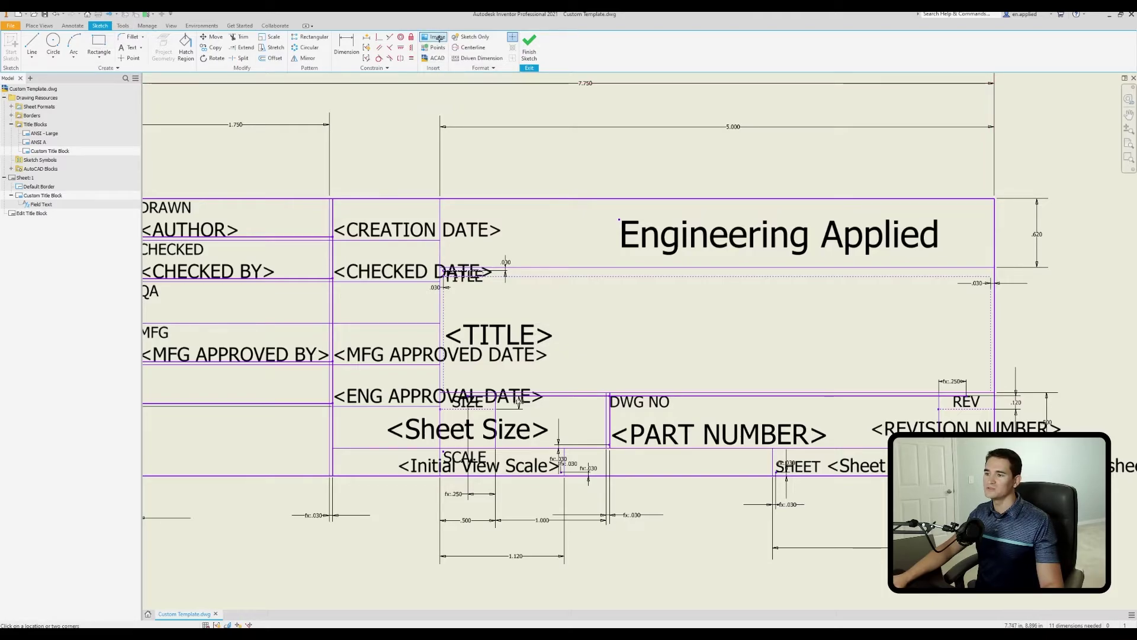
pyautogui.click(449, 204)
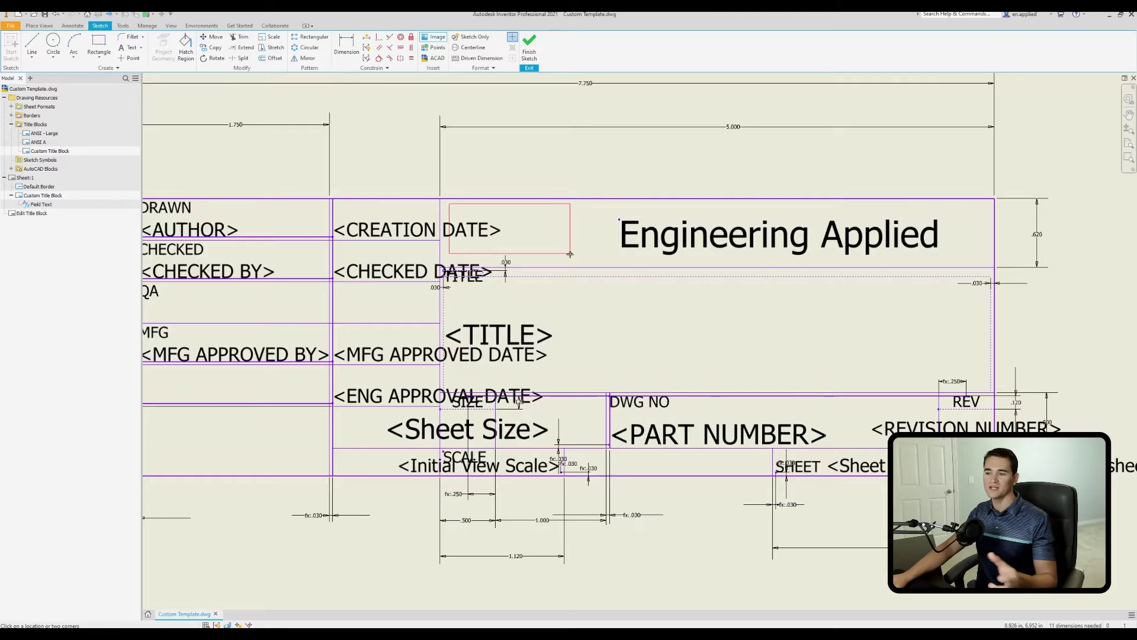
pyautogui.click(570, 253)
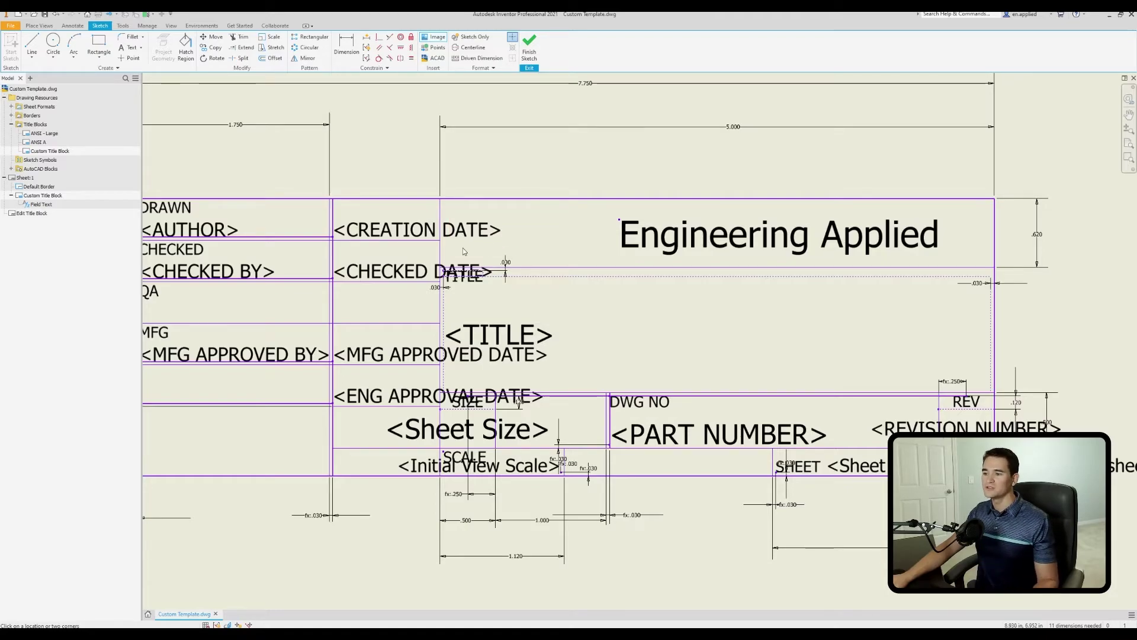
pyautogui.click(738, 423)
pyautogui.rightClick(558, 166)
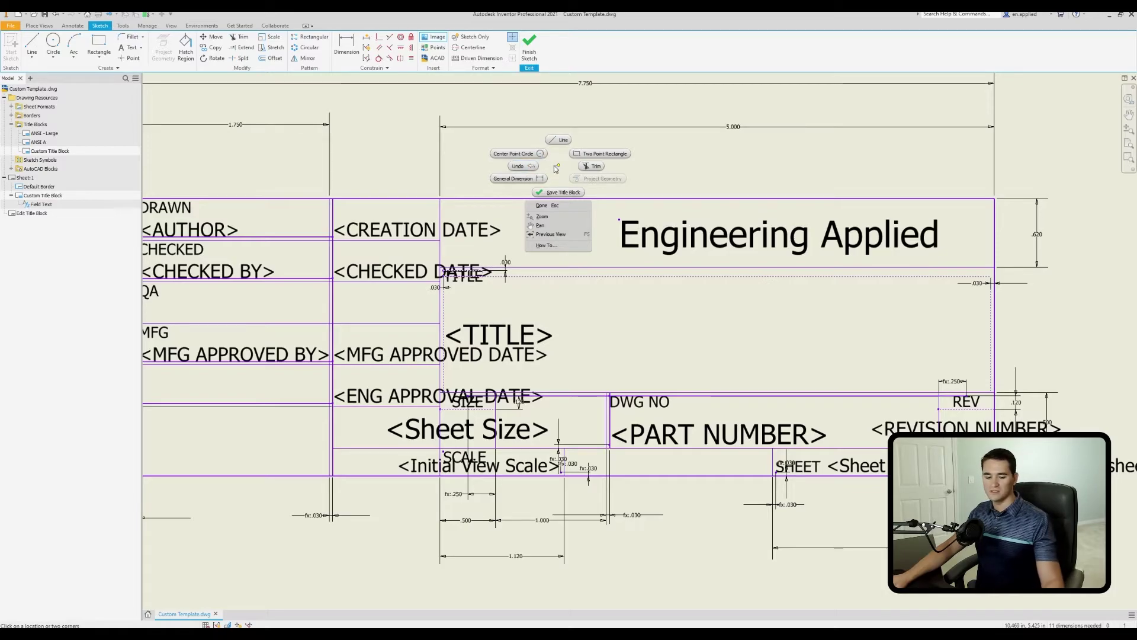
pyautogui.click(533, 166)
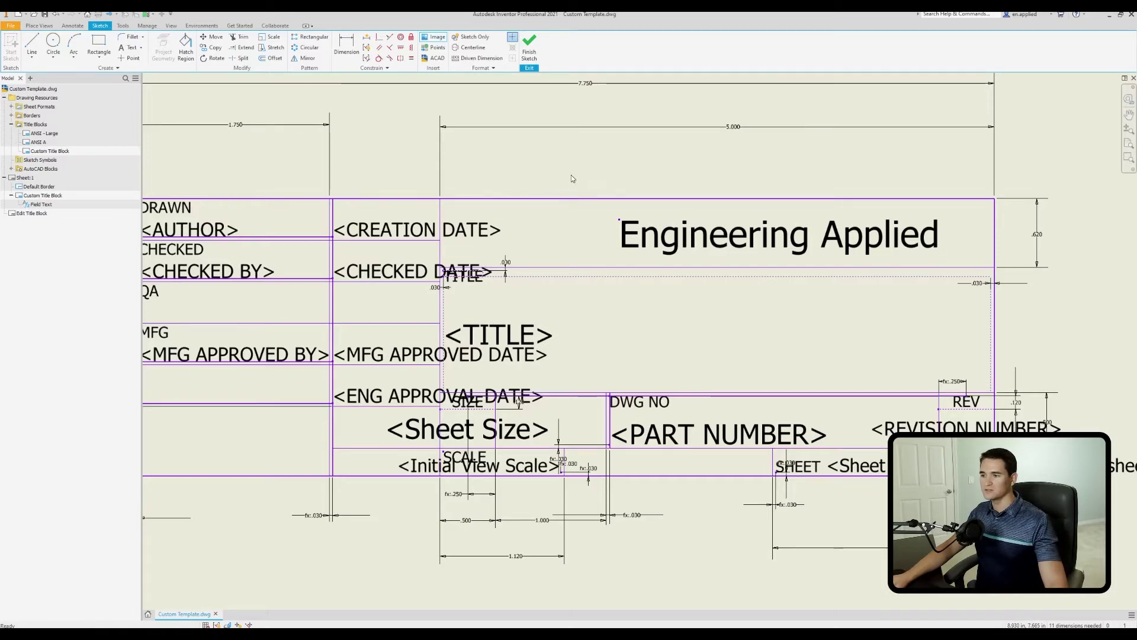
# Step: Insert the 1500px transparent-background main logo PNG from the Black Text folder into the title block sketch
pyautogui.click(438, 38)
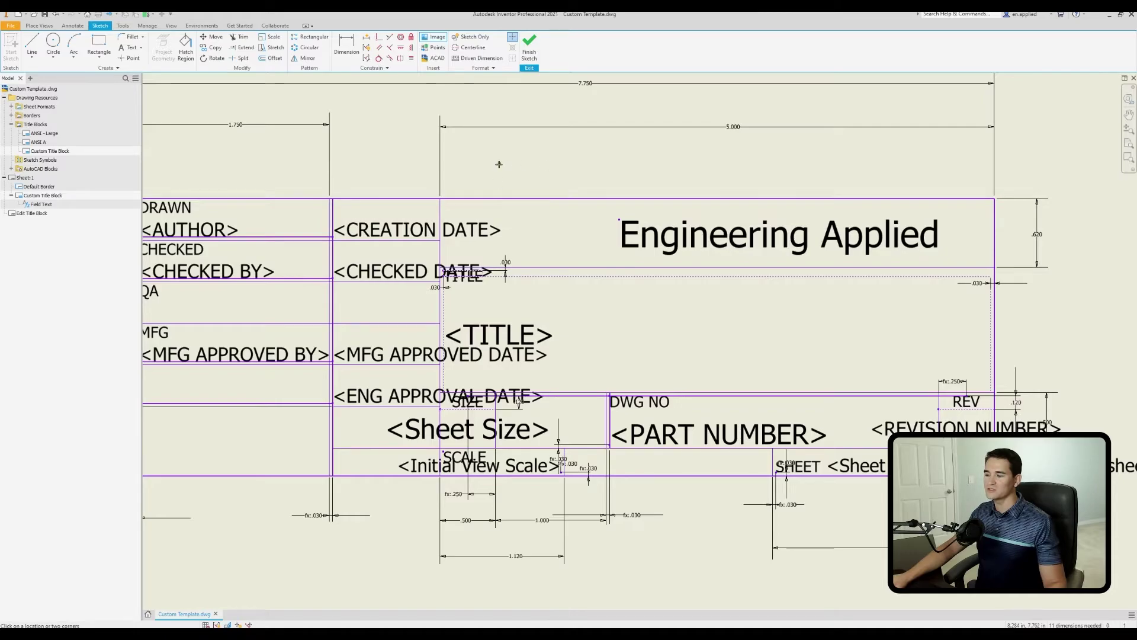
pyautogui.click(517, 180)
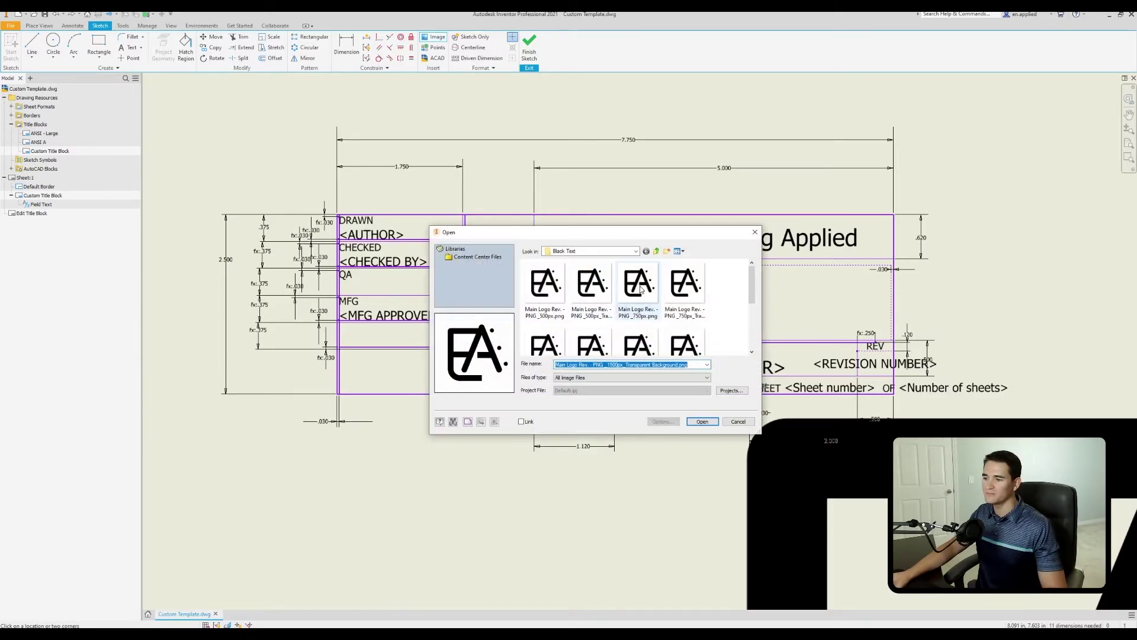
pyautogui.click(741, 421)
pyautogui.scroll(-4, 895, 378)
pyautogui.moveTo(1012, 393); pyautogui.dragTo(705, 256, button='middle')
pyautogui.rightClick(686, 194)
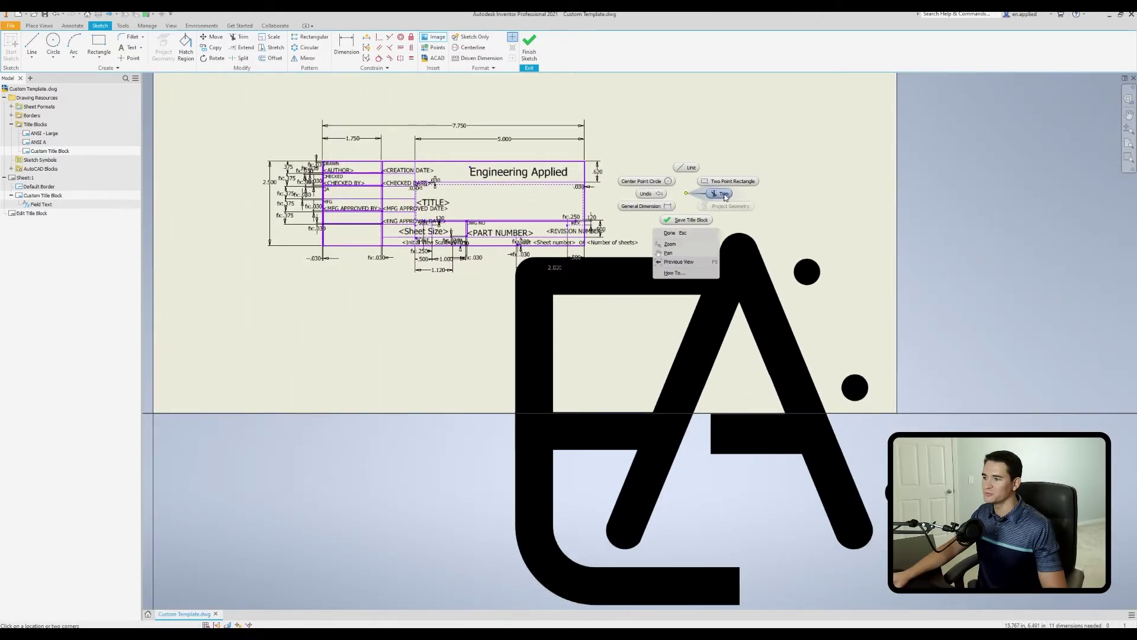
pyautogui.press('Escape')
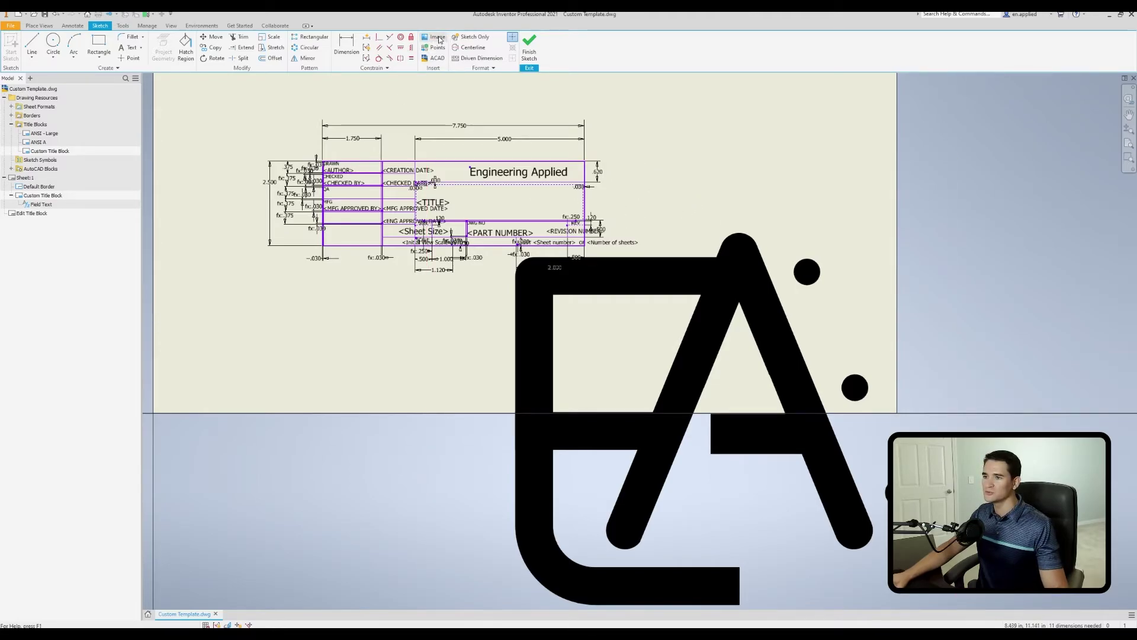
# Step: Shrink the logo image and position it inside the company cell, between the cell's left edge and the Engineering Applied text
pyautogui.moveTo(679, 275); pyautogui.dragTo(609, 124)
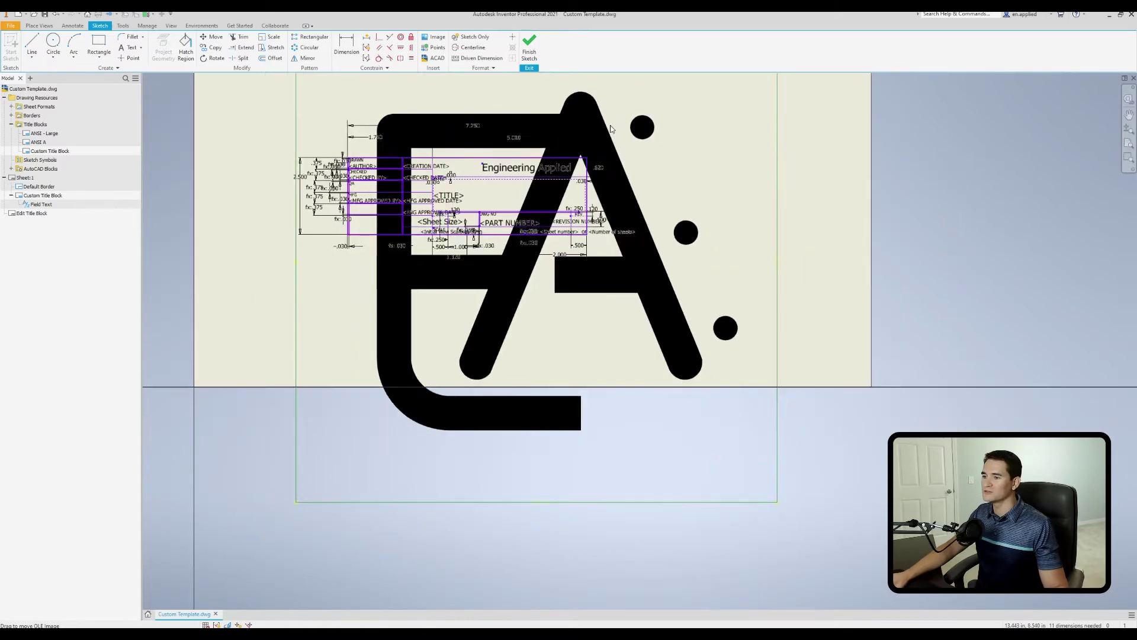
pyautogui.scroll(2, 609, 124)
pyautogui.moveTo(846, 149); pyautogui.dragTo(572, 265)
pyautogui.scroll(-4, 576, 262)
pyautogui.click(632, 206)
pyautogui.click(617, 227)
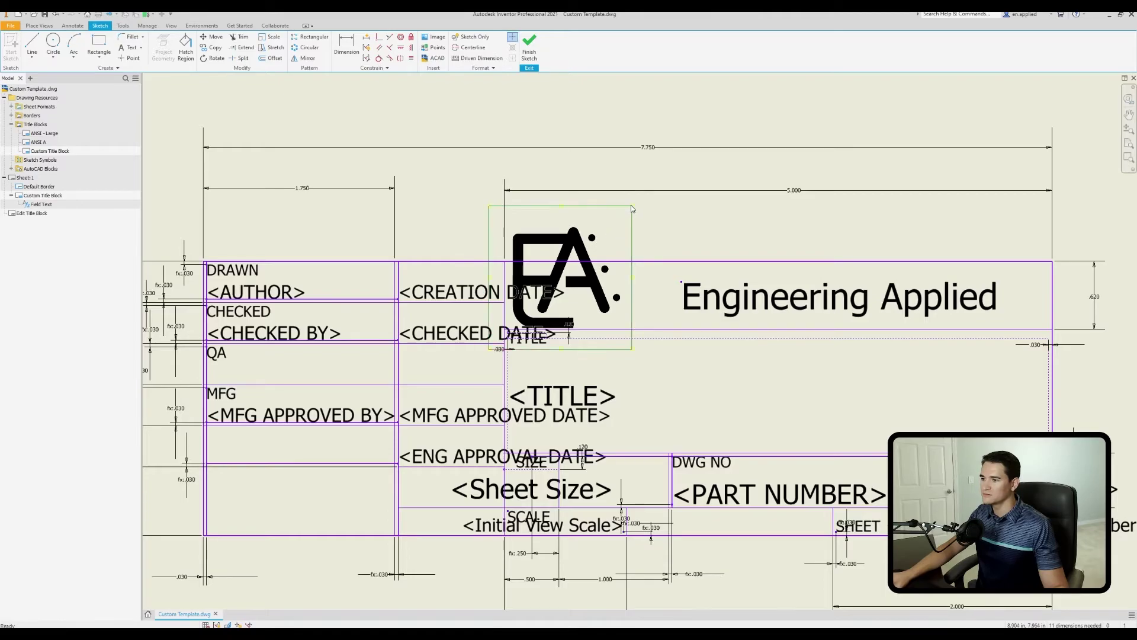
pyautogui.moveTo(631, 206); pyautogui.dragTo(573, 291)
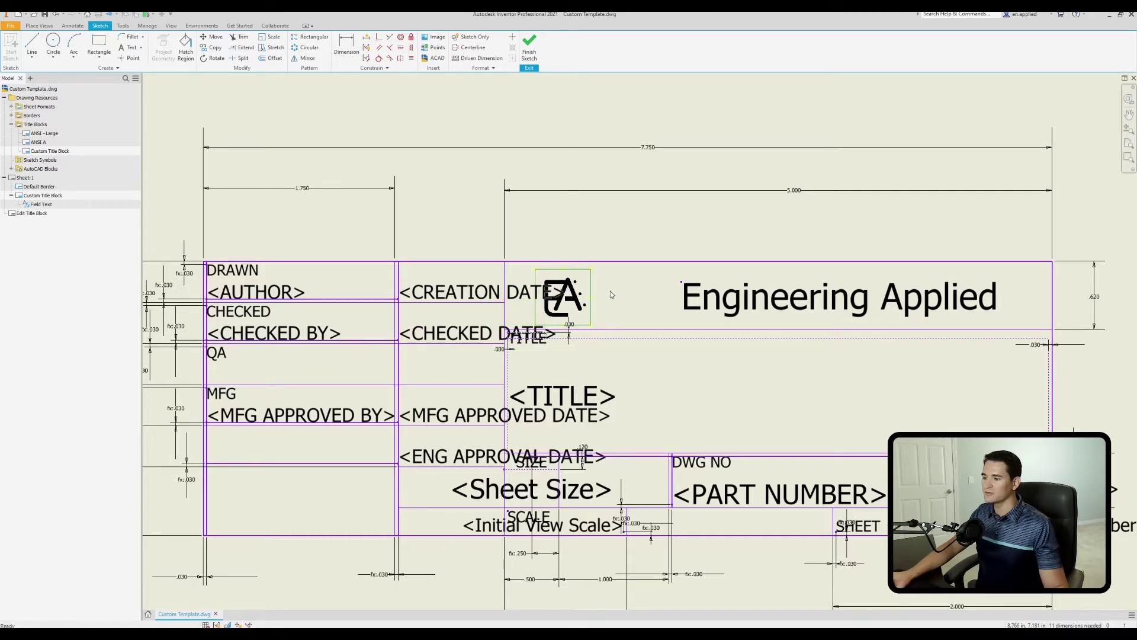
# Step: Shift the Engineering Applied text slightly left toward the logo, then finish the sketch and save the edits to the Custom Title Block
pyautogui.scroll(-2, 545, 230)
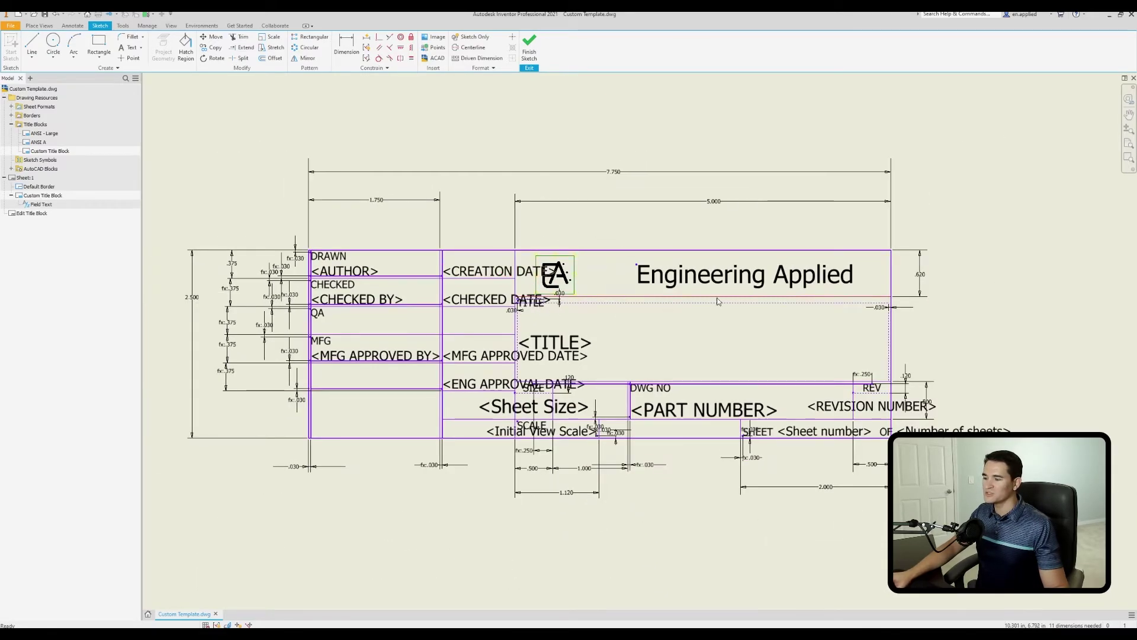
pyautogui.moveTo(733, 278); pyautogui.dragTo(706, 279)
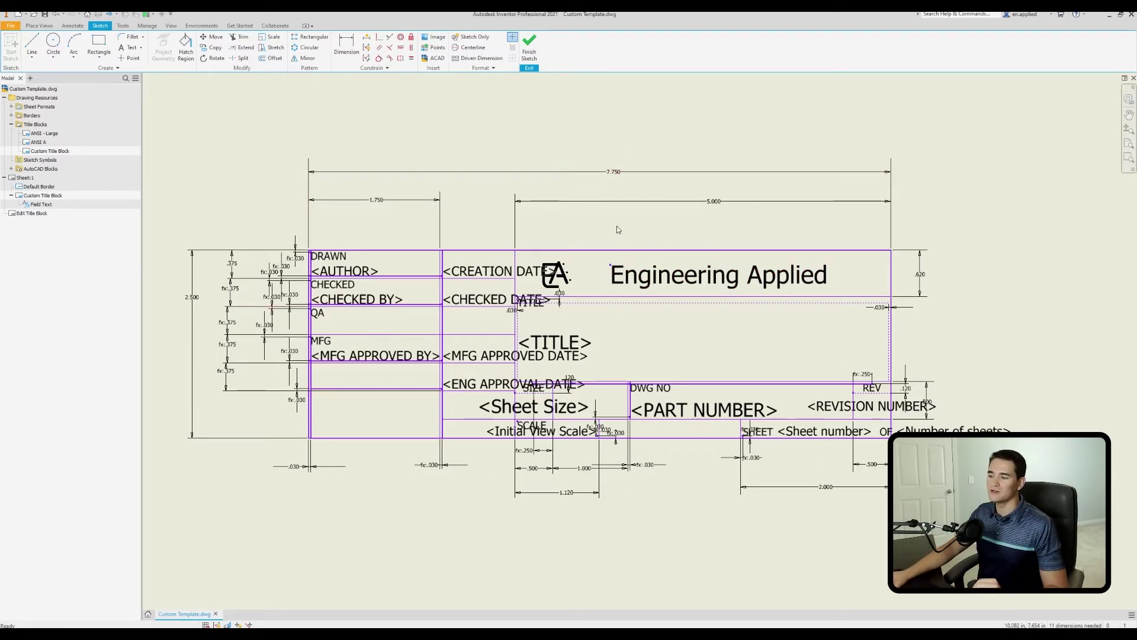
pyautogui.click(529, 47)
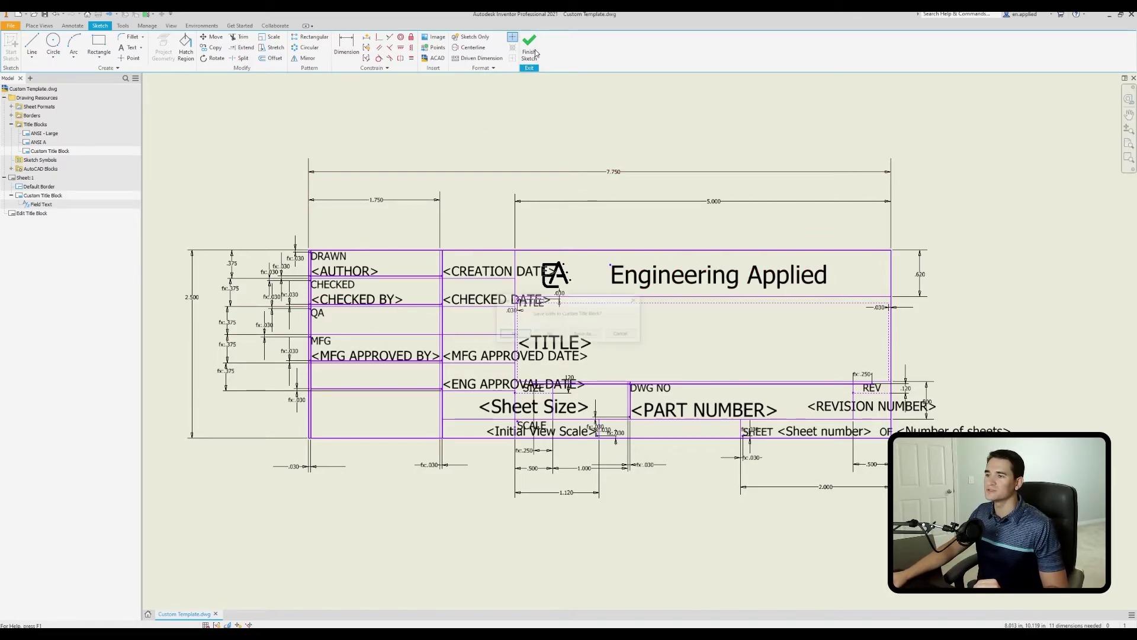
pyautogui.click(513, 335)
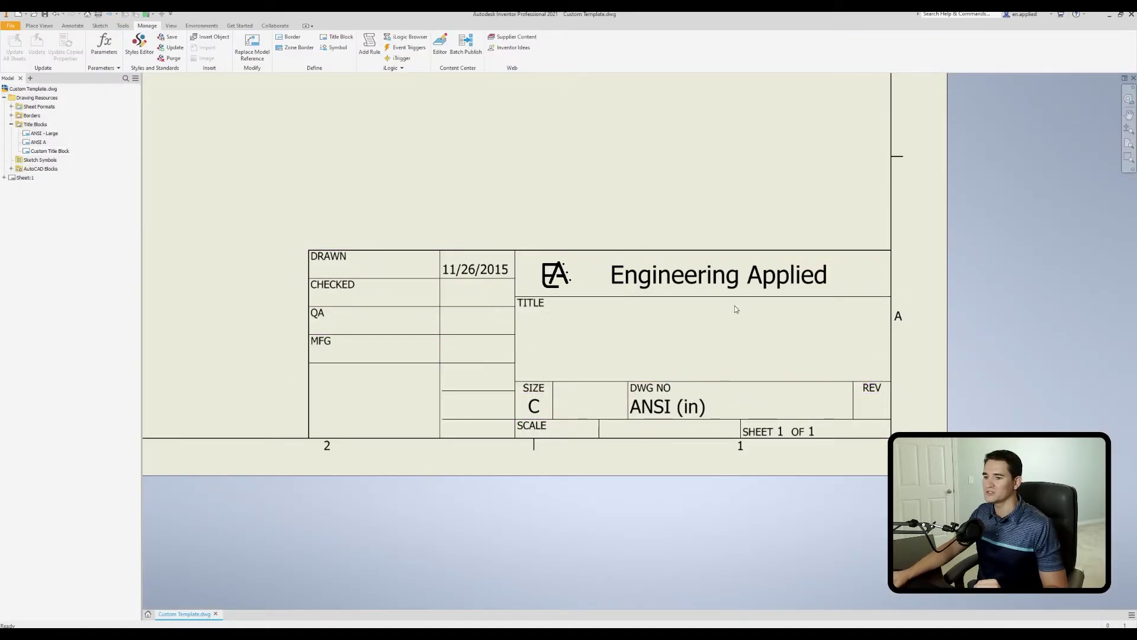
# Step: Try to start a new drawing from Custom Template.dwg, and close the template file that is still open
pyautogui.scroll(-3, 424, 180)
pyautogui.scroll(1, 601, 231)
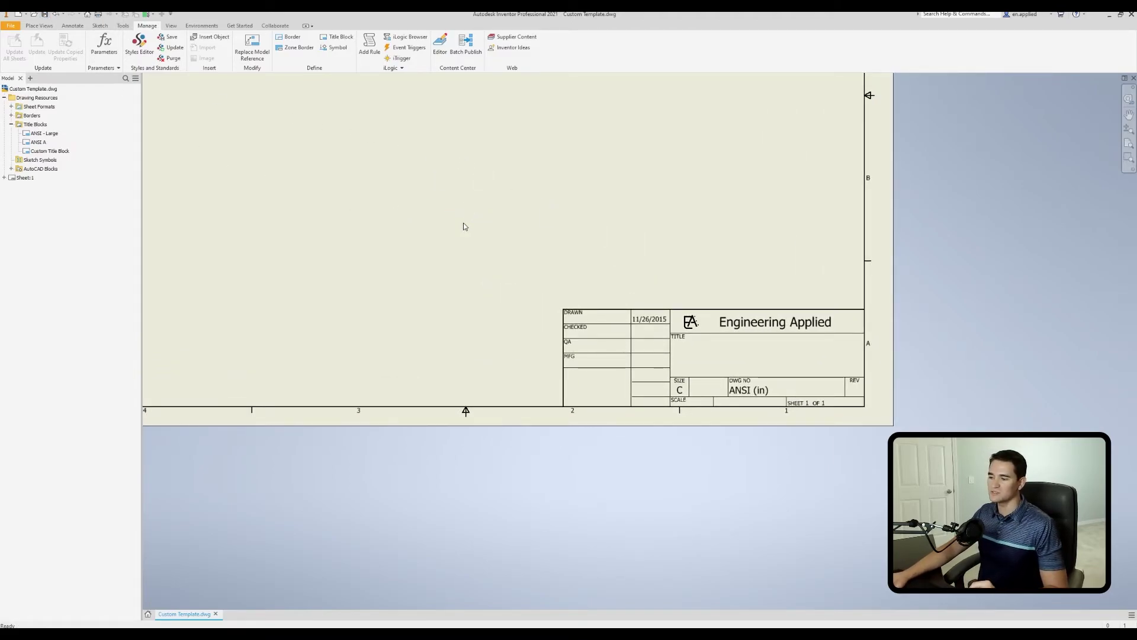
pyautogui.click(147, 614)
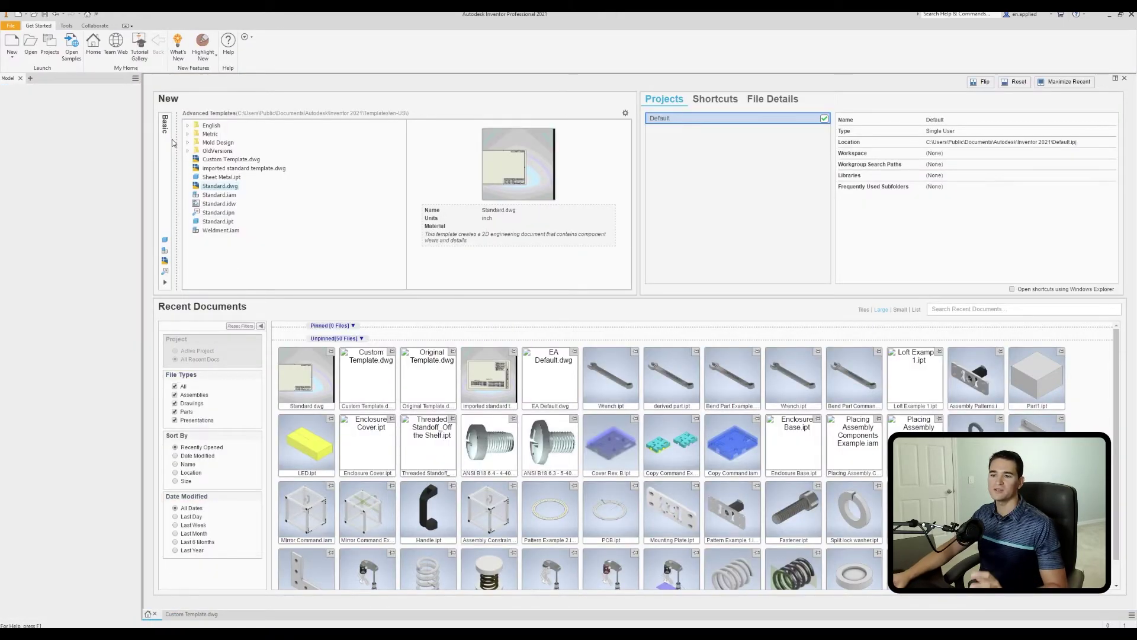
pyautogui.doubleClick(222, 160)
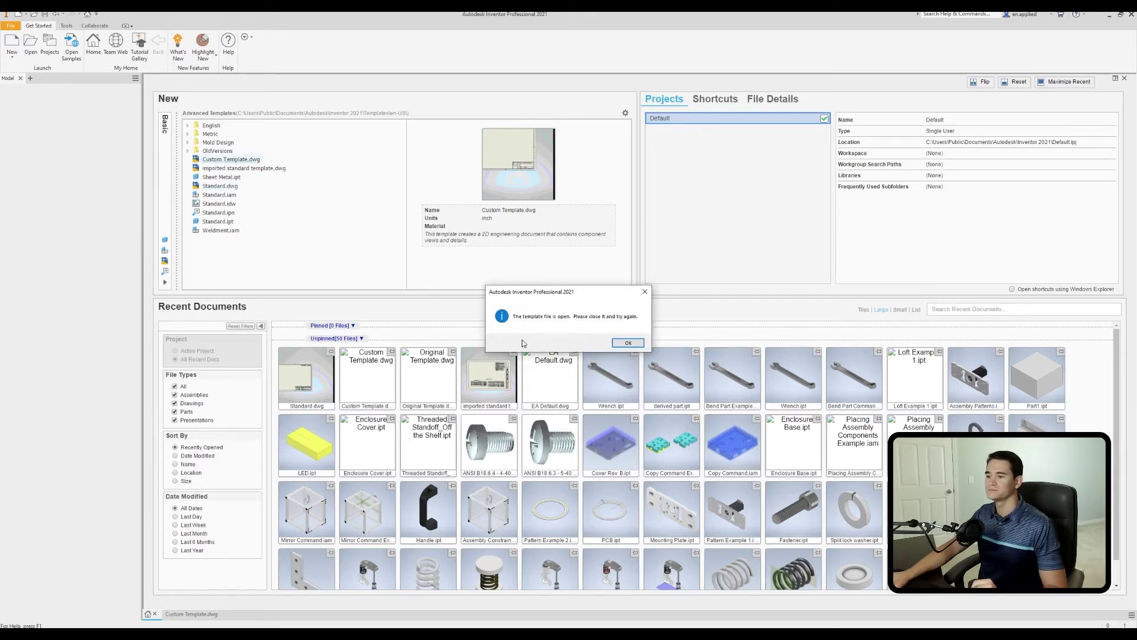
pyautogui.click(622, 343)
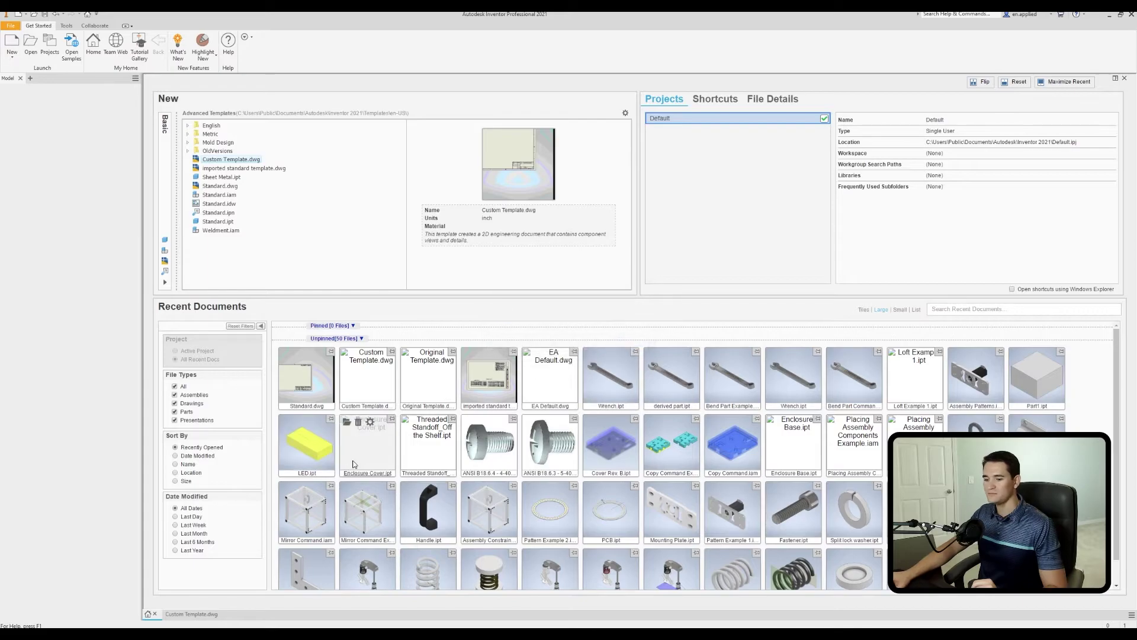
pyautogui.click(208, 616)
pyautogui.click(216, 614)
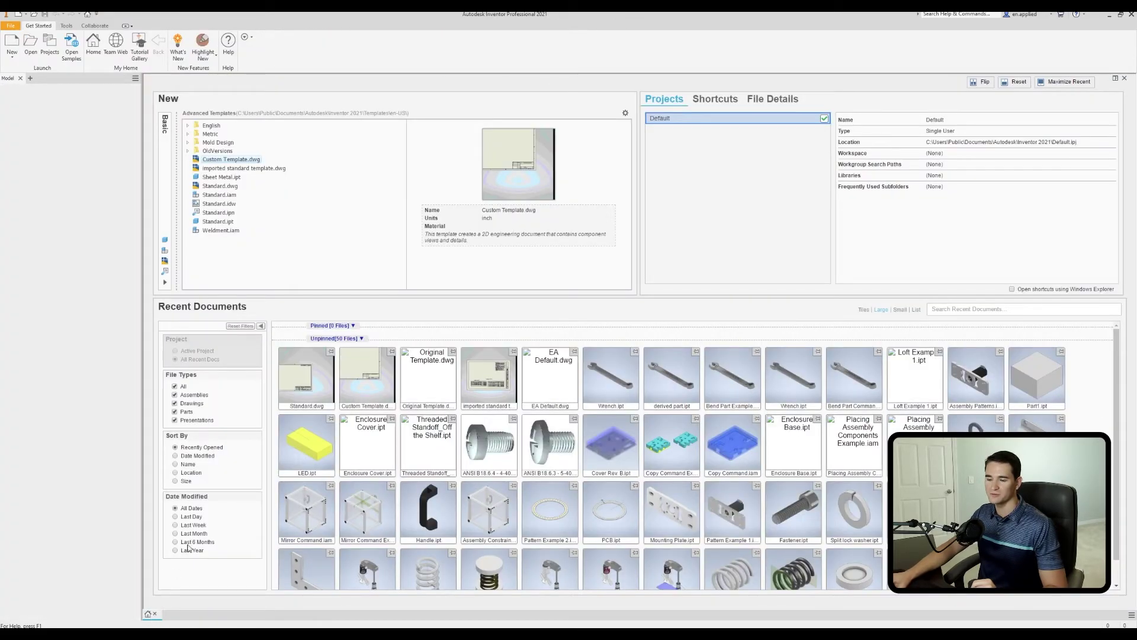
# Step: Create a new drawing from Custom Template.dwg, accept the style conflict notice and check the title block
pyautogui.doubleClick(218, 161)
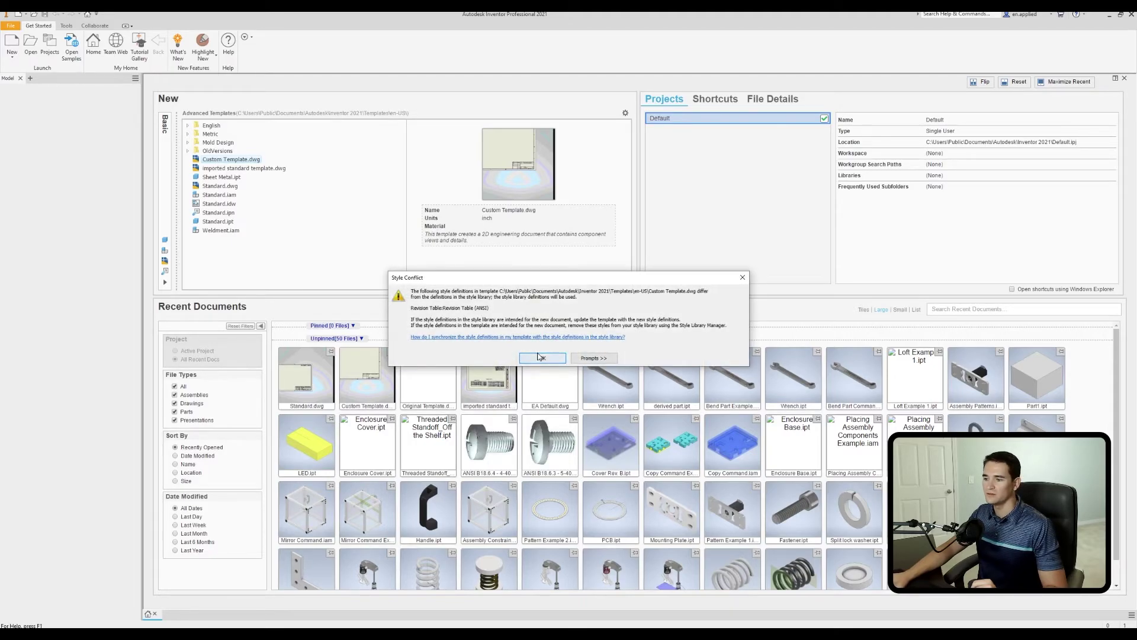
pyautogui.click(527, 356)
pyautogui.scroll(4, 797, 513)
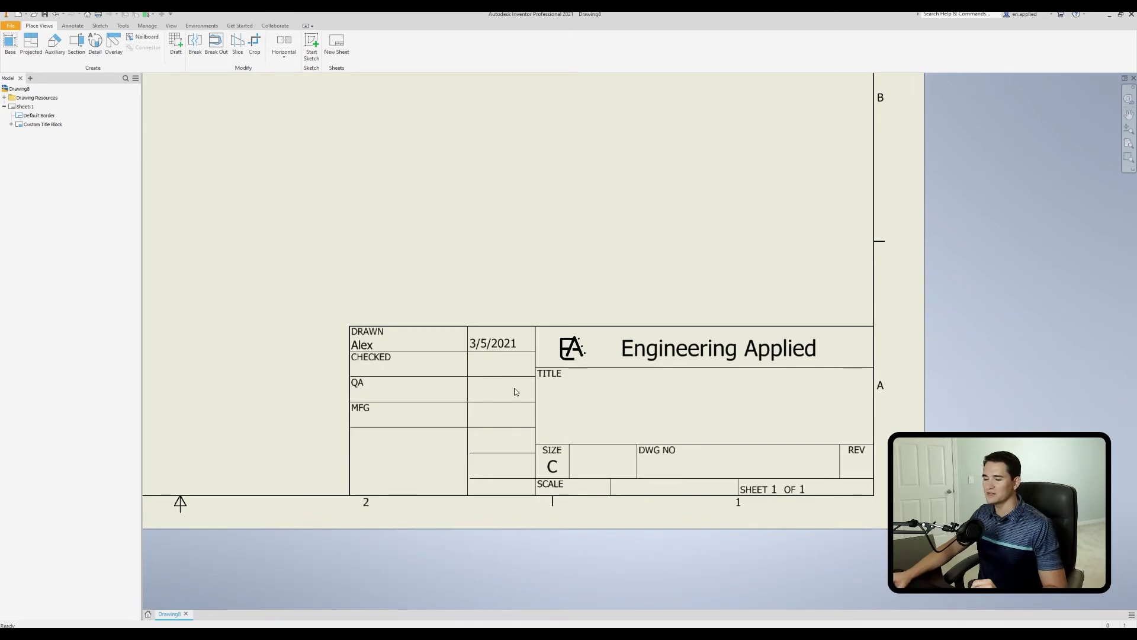
pyautogui.scroll(-4, 575, 383)
# Step: Change the drawing sheet's size to B and check how the title block sits on it
pyautogui.rightClick(25, 107)
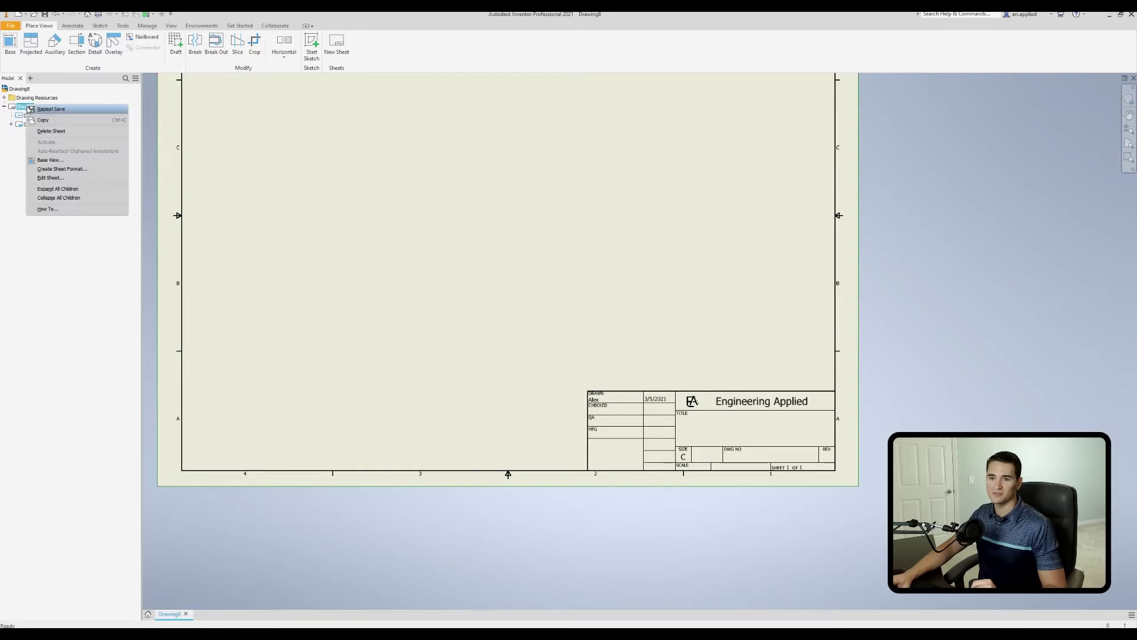
pyautogui.click(65, 177)
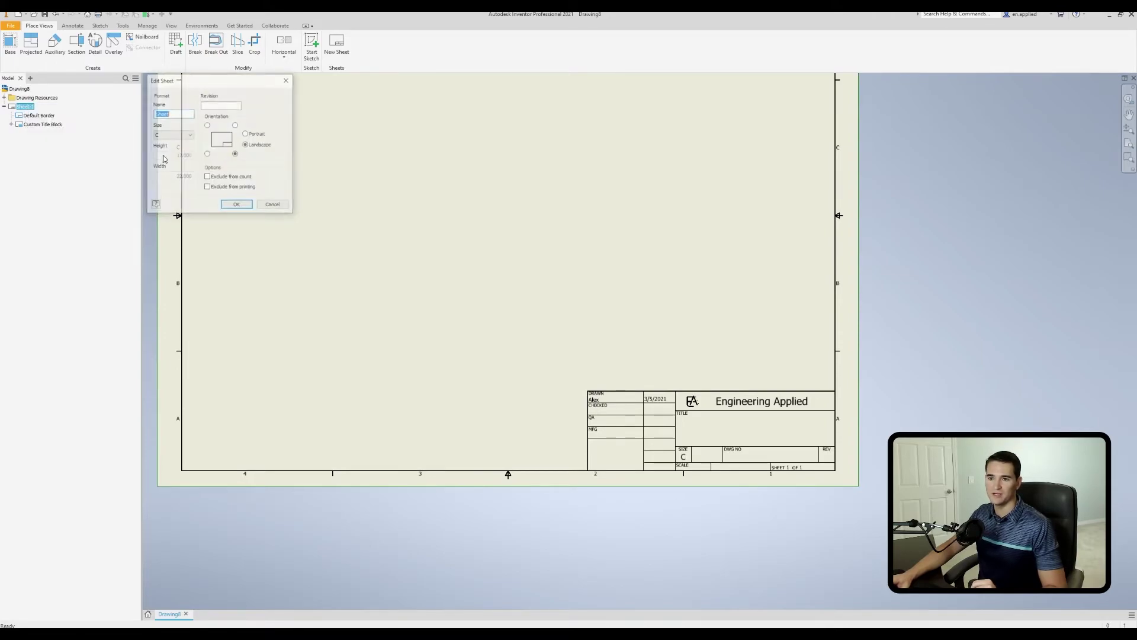
pyautogui.click(172, 135)
pyautogui.click(172, 148)
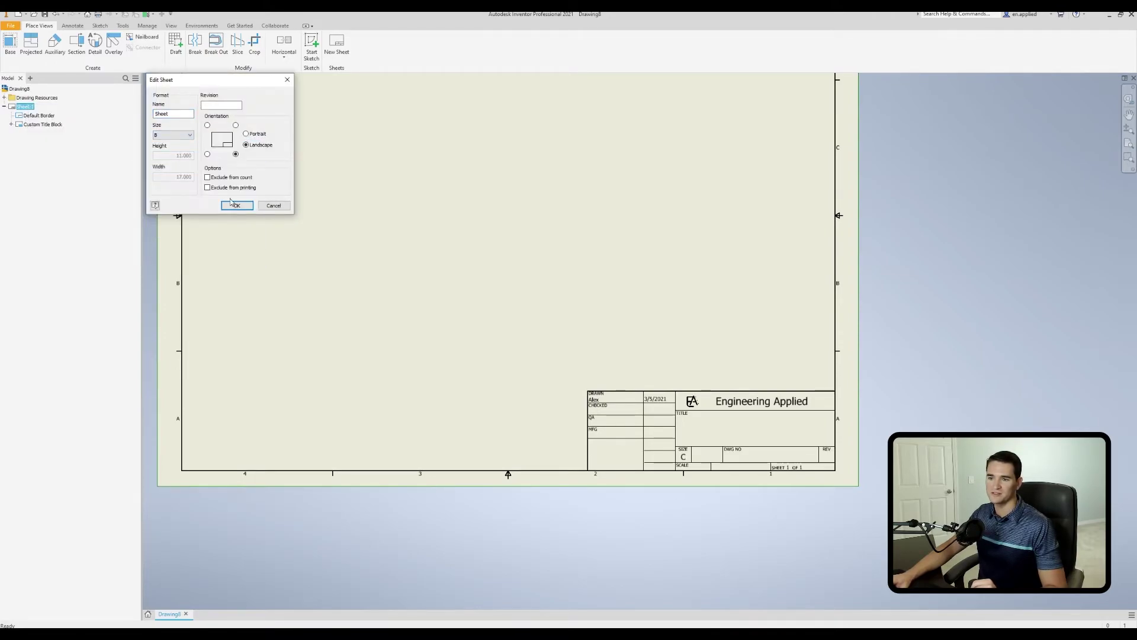
pyautogui.click(236, 206)
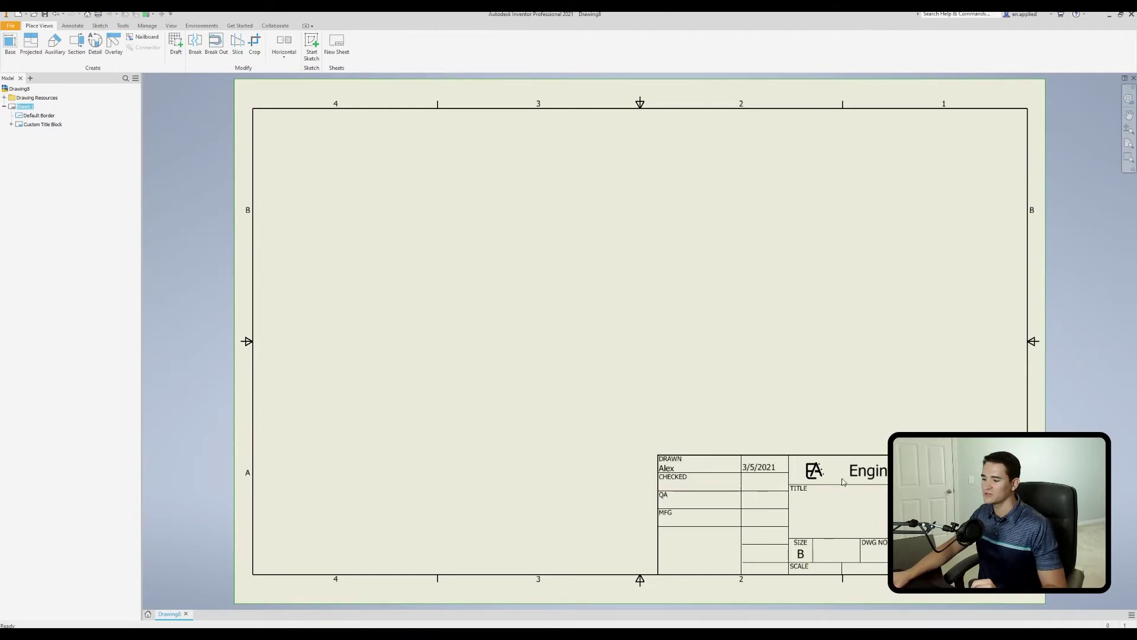
pyautogui.moveTo(857, 455); pyautogui.dragTo(649, 324, button='middle')
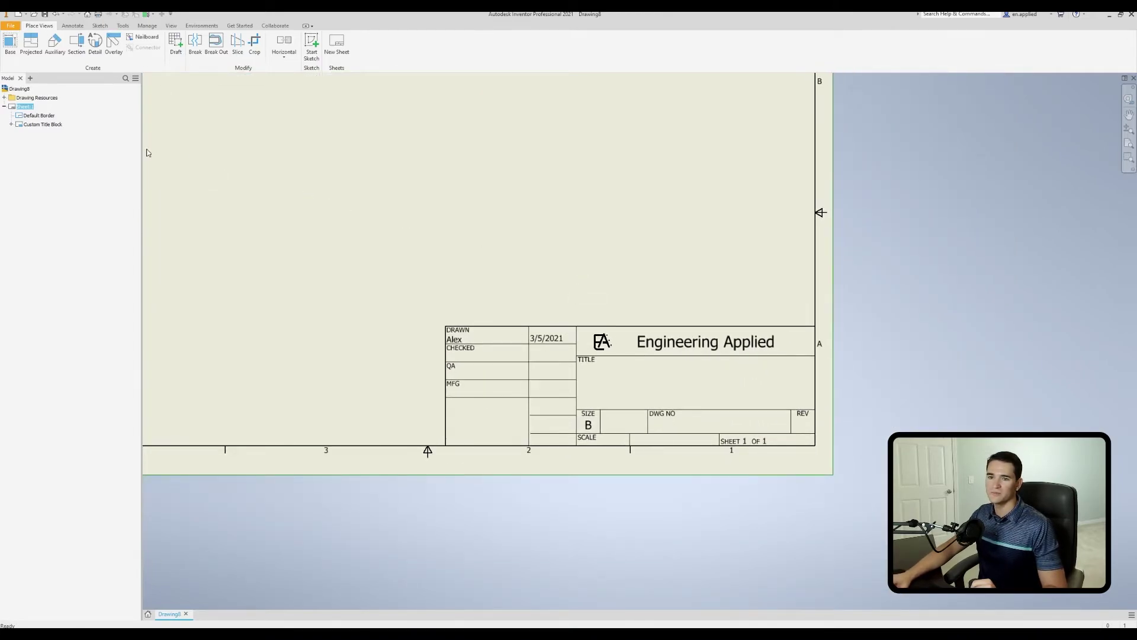
# Step: Choose a different size for the drawing sheet and inspect the title block at that size
pyautogui.rightClick(30, 107)
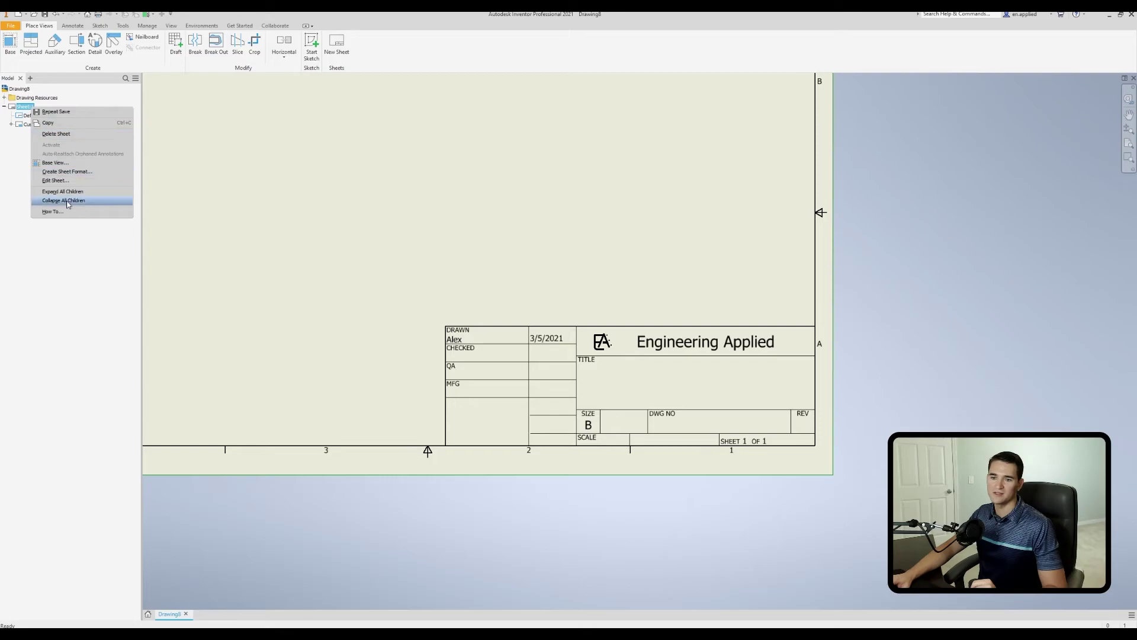
pyautogui.click(55, 180)
pyautogui.click(173, 135)
pyautogui.click(168, 155)
pyautogui.click(241, 206)
pyautogui.scroll(3, 548, 316)
pyautogui.scroll(1, 549, 316)
pyautogui.moveTo(715, 437); pyautogui.dragTo(549, 273, button='middle')
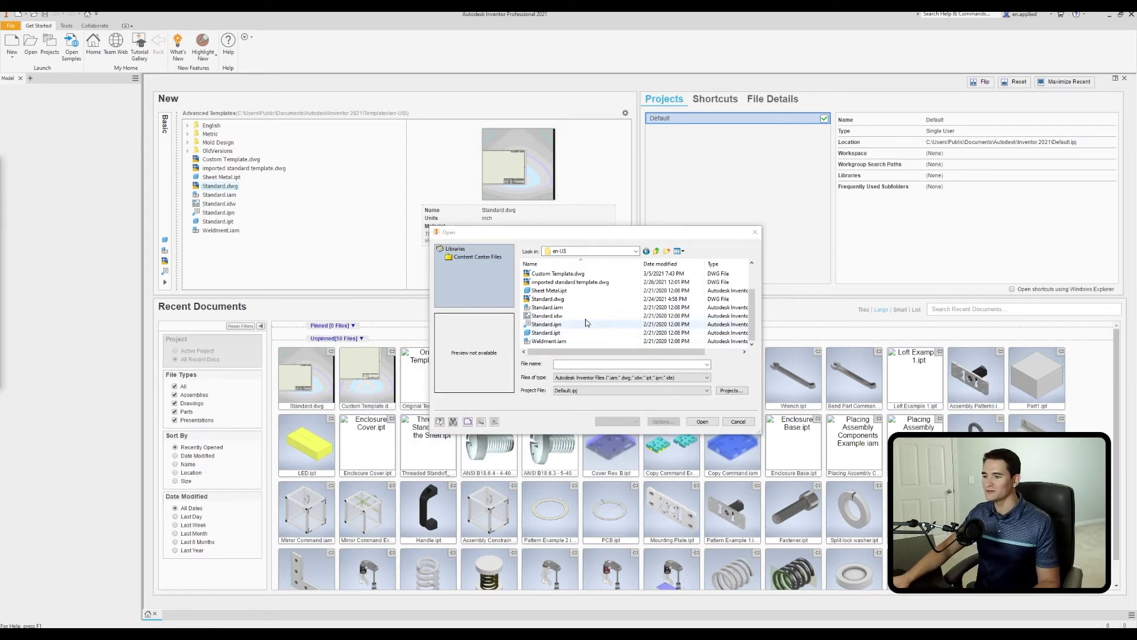
# Step: Open the Standard.dwg template and look over its title block and revision table
pyautogui.doubleClick(579, 300)
pyautogui.moveTo(358, 335)
pyautogui.mouseDown(button='middle')
pyautogui.moveTo(407, 334)
pyautogui.moveTo(513, 283)
pyautogui.moveTo(442, 284)
pyautogui.mouseUp(button='middle')
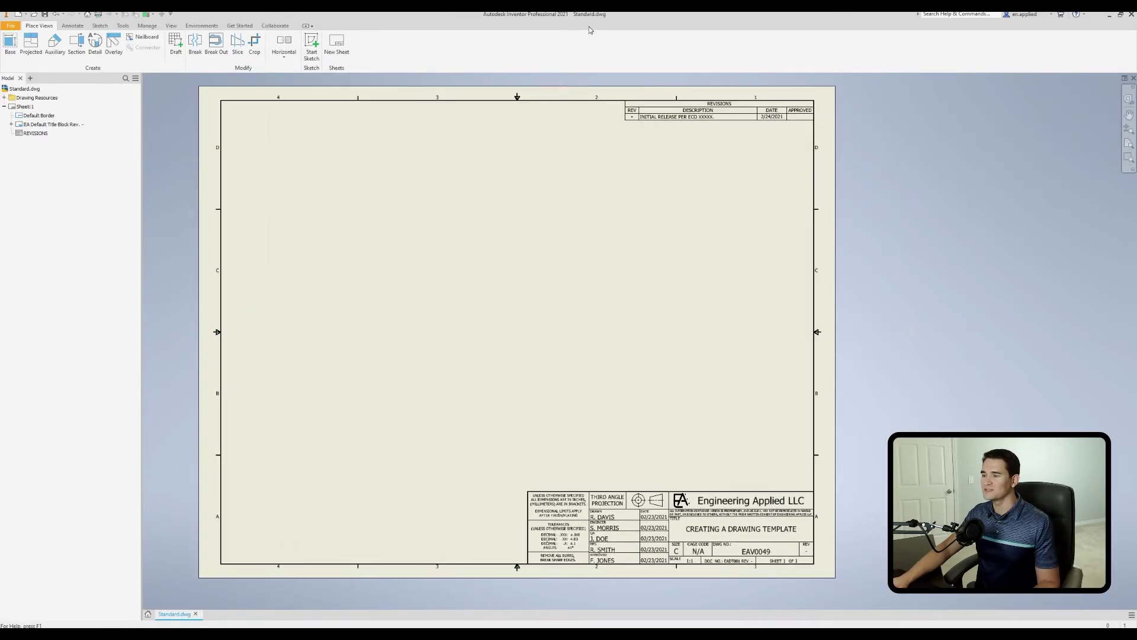
pyautogui.moveTo(714, 247)
pyautogui.mouseDown(button='middle')
pyautogui.moveTo(642, 243)
pyautogui.moveTo(644, 222)
pyautogui.mouseUp(button='middle')
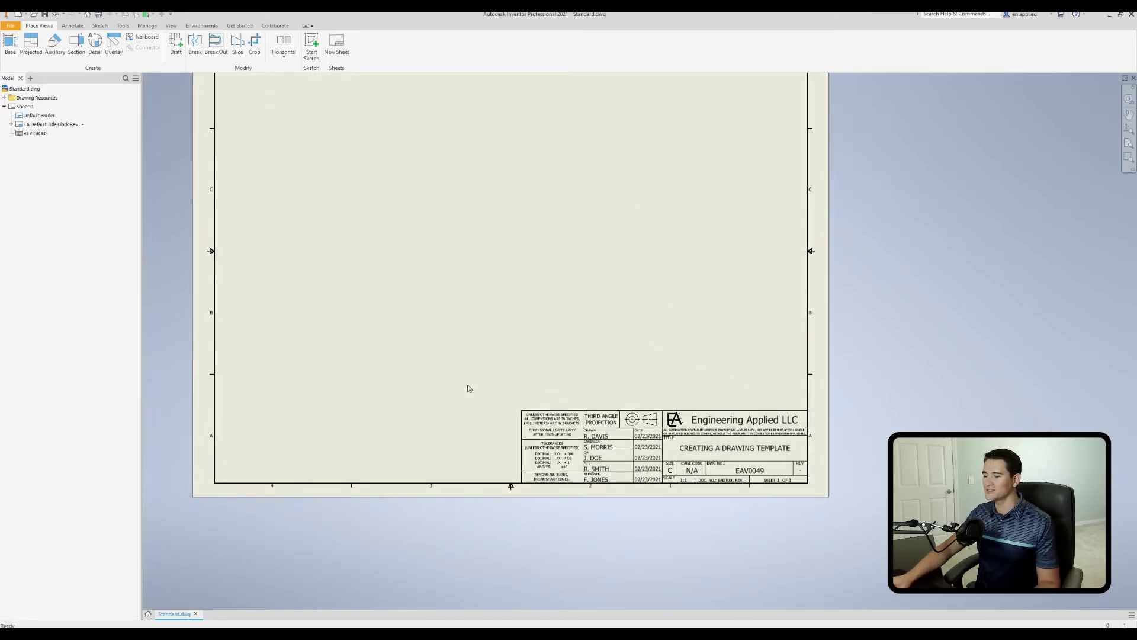
pyautogui.scroll(-1, 634, 298)
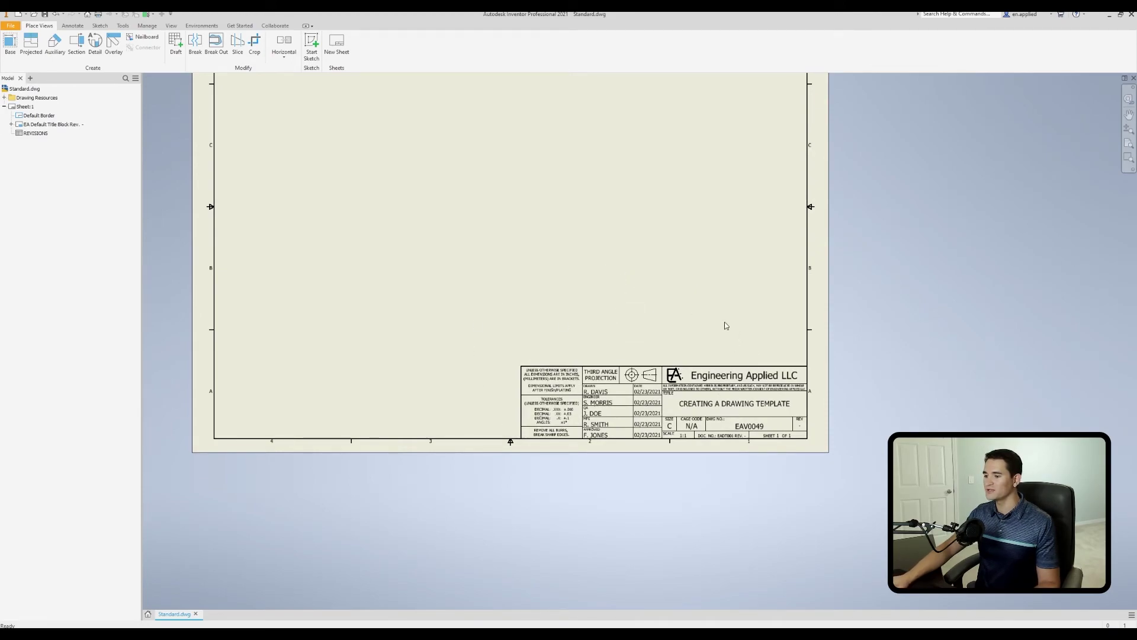
pyautogui.moveTo(655, 445); pyautogui.dragTo(674, 374, button='middle')
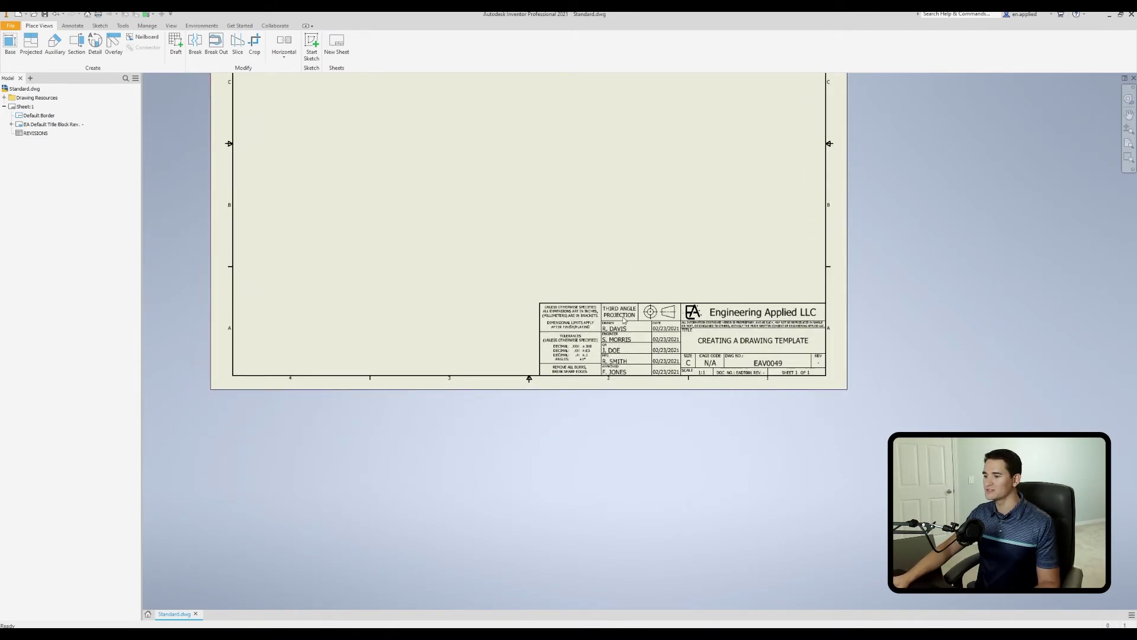
pyautogui.moveTo(667, 228); pyautogui.dragTo(642, 360, button='middle')
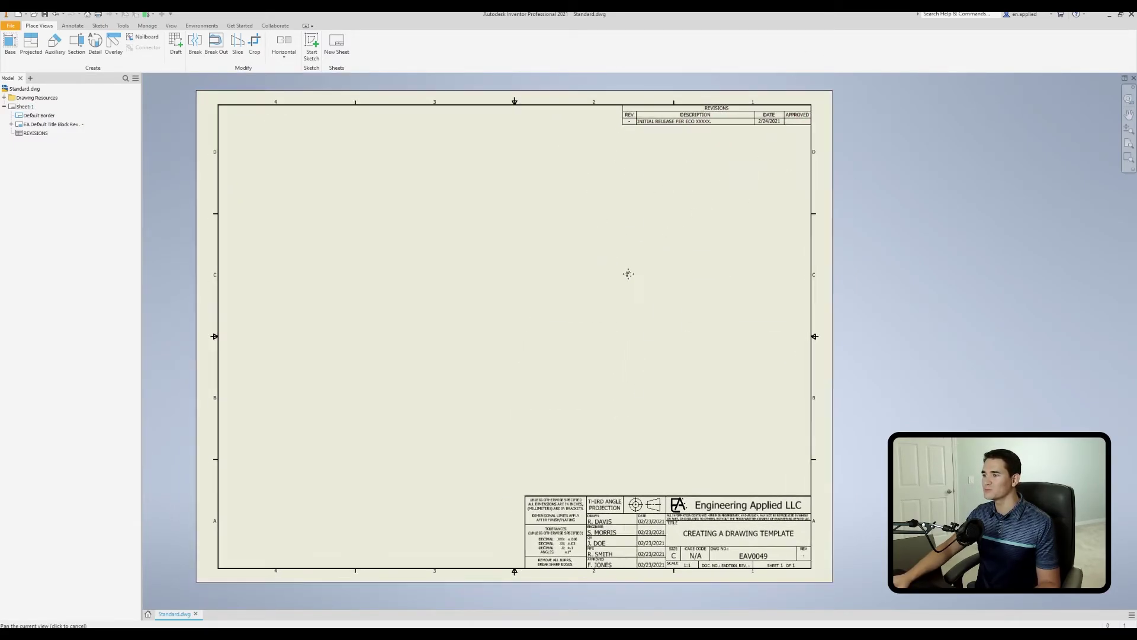
pyautogui.moveTo(515, 343); pyautogui.dragTo(583, 229, button='middle')
pyautogui.moveTo(507, 265); pyautogui.dragTo(533, 263, button='middle')
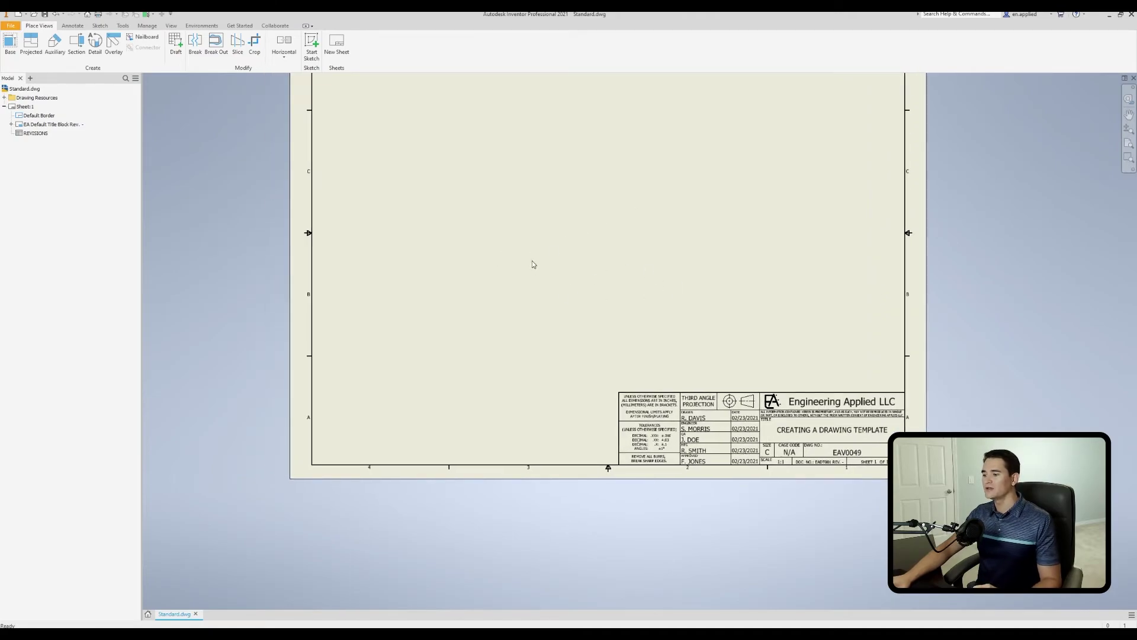
# Step: Open the EA Default Title Block Rev. - definition from the drawing resources for editing
pyautogui.click(5, 98)
pyautogui.click(11, 124)
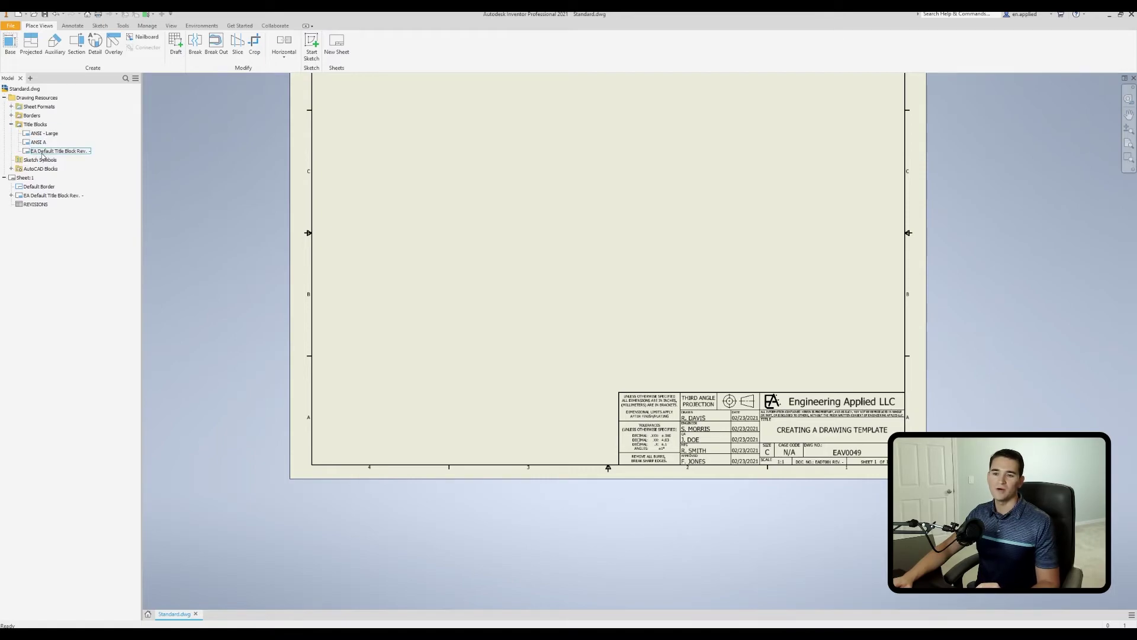
pyautogui.rightClick(64, 152)
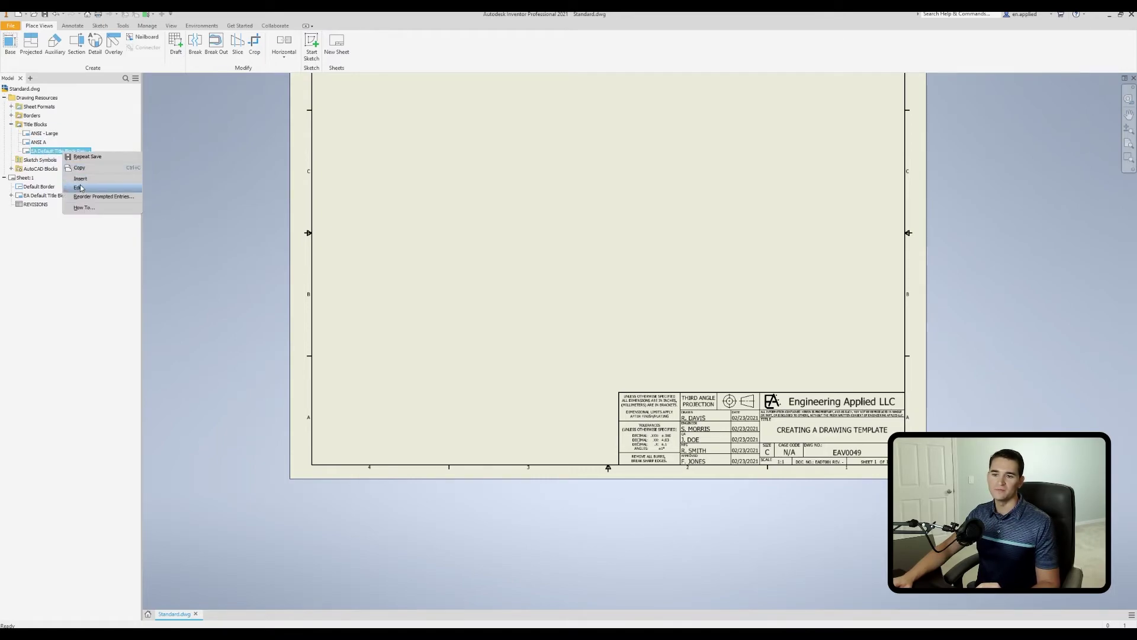
pyautogui.click(80, 188)
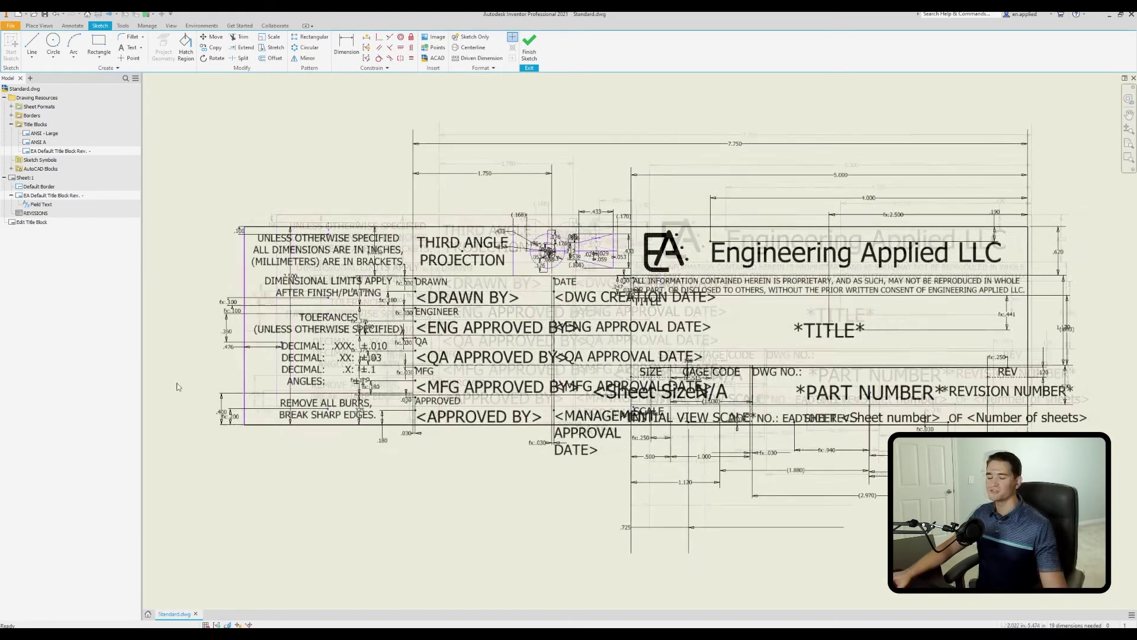
# Step: Inspect the text formatting of the units note and the DRAWN BY prompted entry, discarding any changes
pyautogui.click(334, 252)
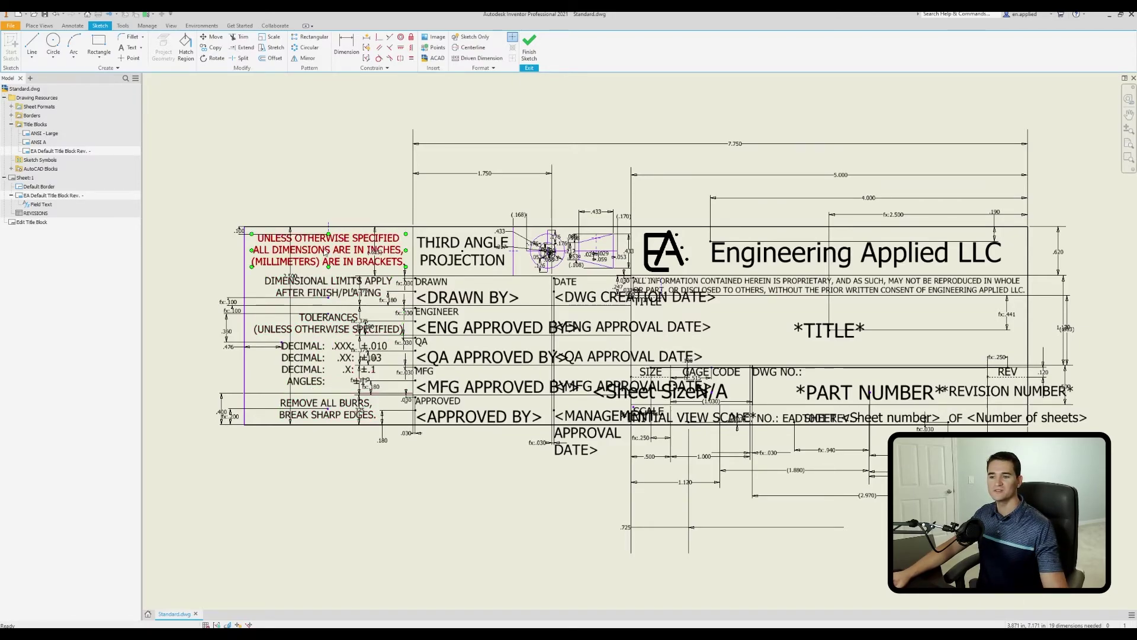
pyautogui.doubleClick(322, 270)
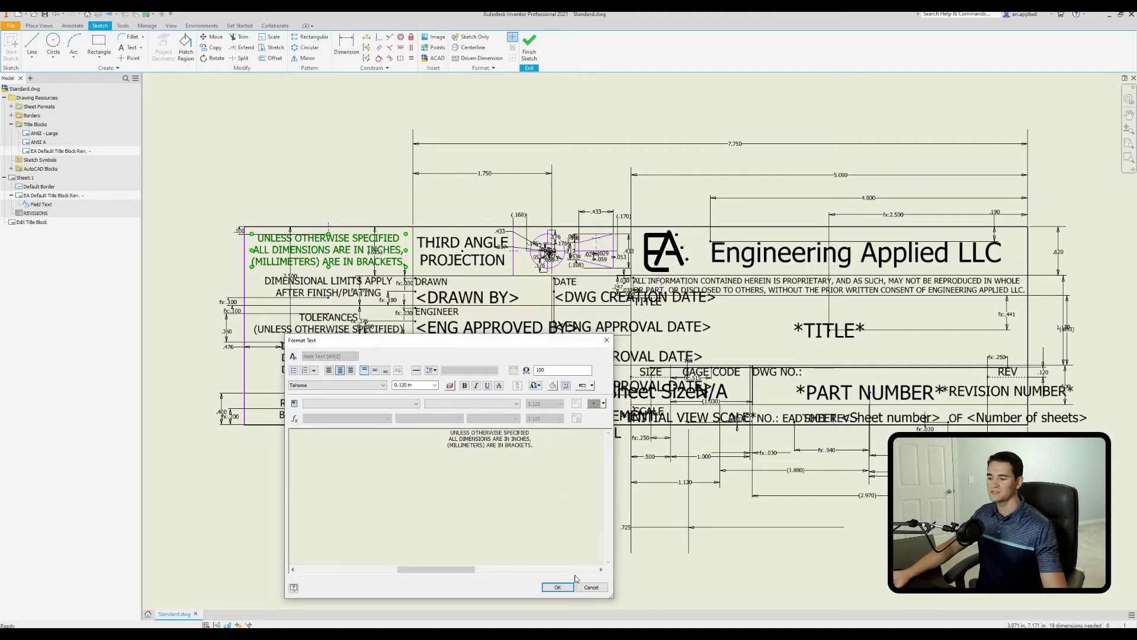
pyautogui.click(591, 587)
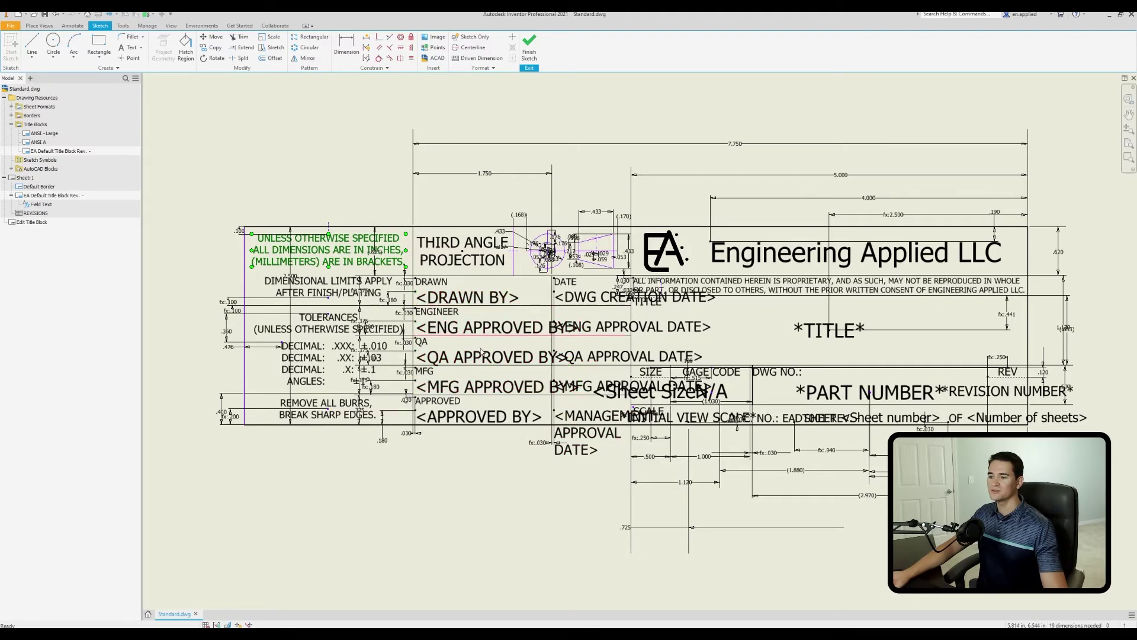
pyautogui.click(488, 303)
pyautogui.doubleClick(489, 302)
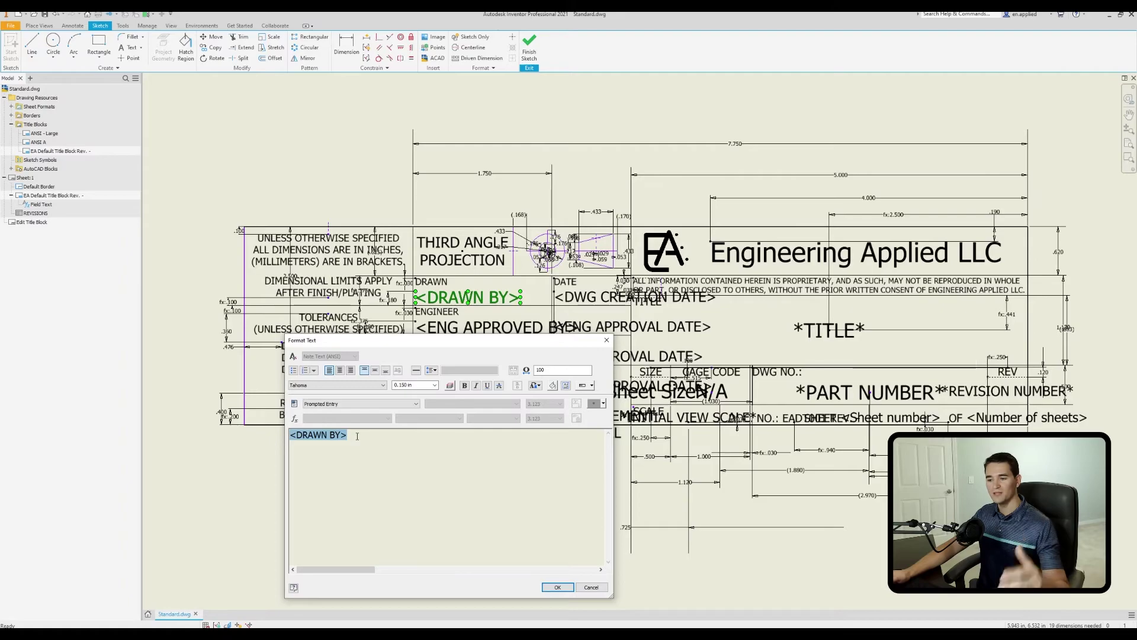
pyautogui.click(590, 588)
# Step: Inspect which properties drive the Sheet number and Number of sheets fields in the SHEET text, discarding any changes
pyautogui.moveTo(818, 350); pyautogui.dragTo(556, 343, button='middle')
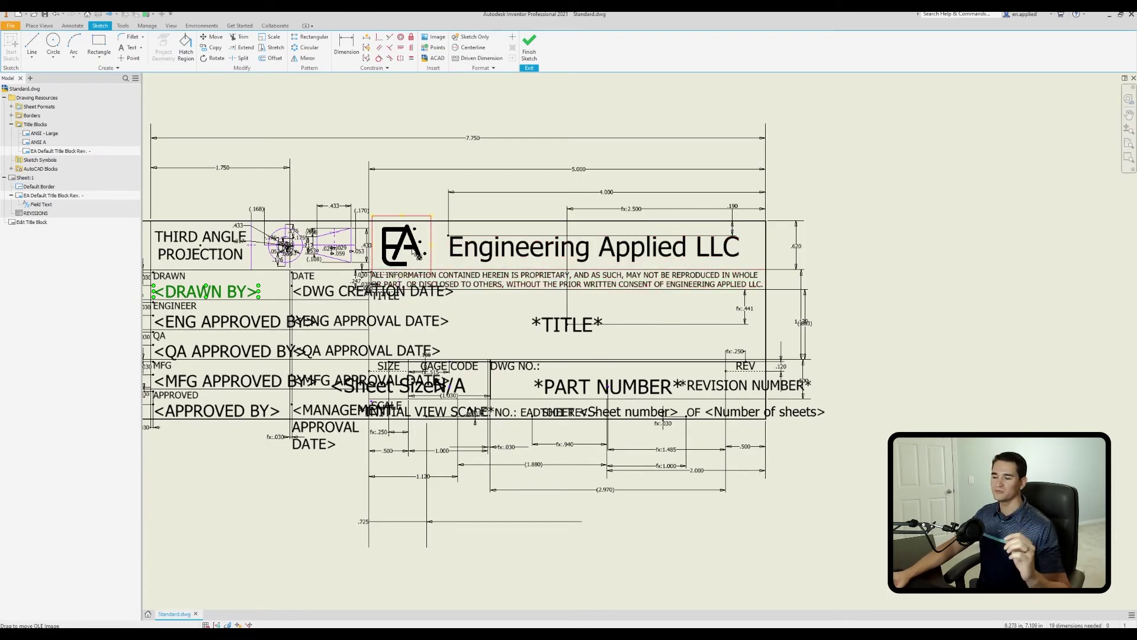
pyautogui.scroll(3, 590, 395)
pyautogui.moveTo(744, 406); pyautogui.dragTo(639, 317, button='middle')
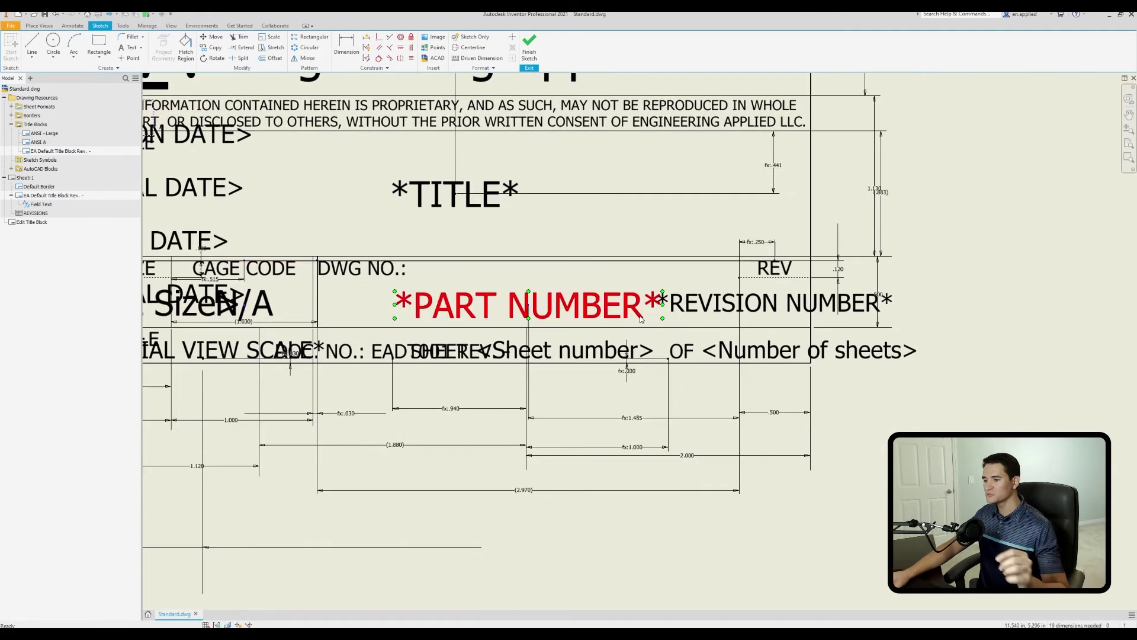
pyautogui.doubleClick(705, 354)
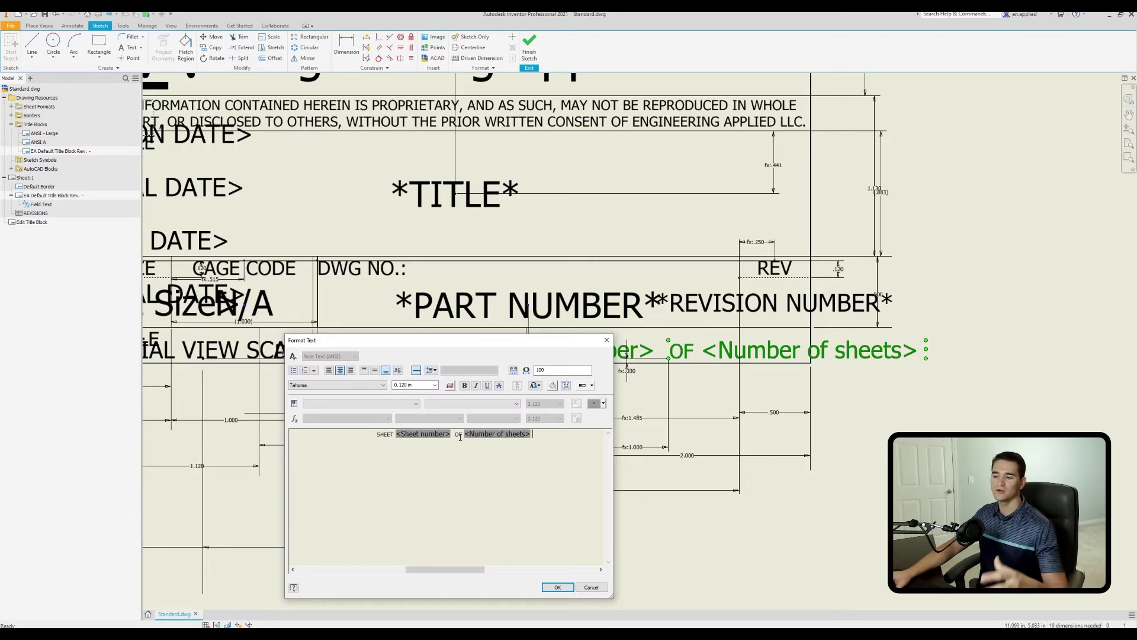
pyautogui.click(430, 436)
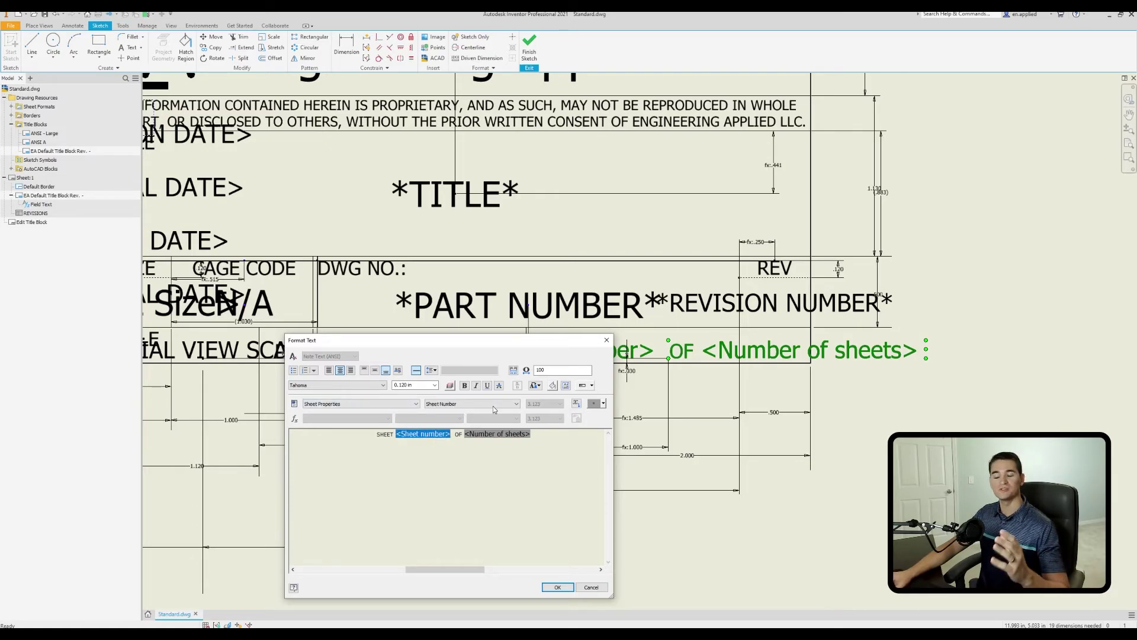
pyautogui.click(498, 435)
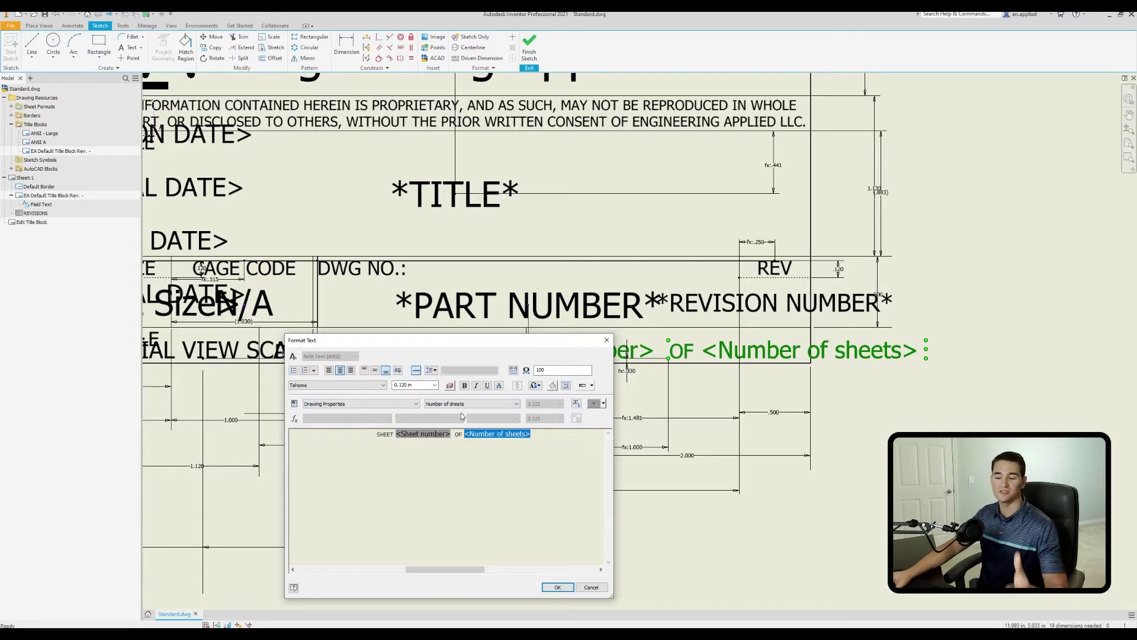
pyautogui.click(592, 587)
pyautogui.scroll(5, 593, 439)
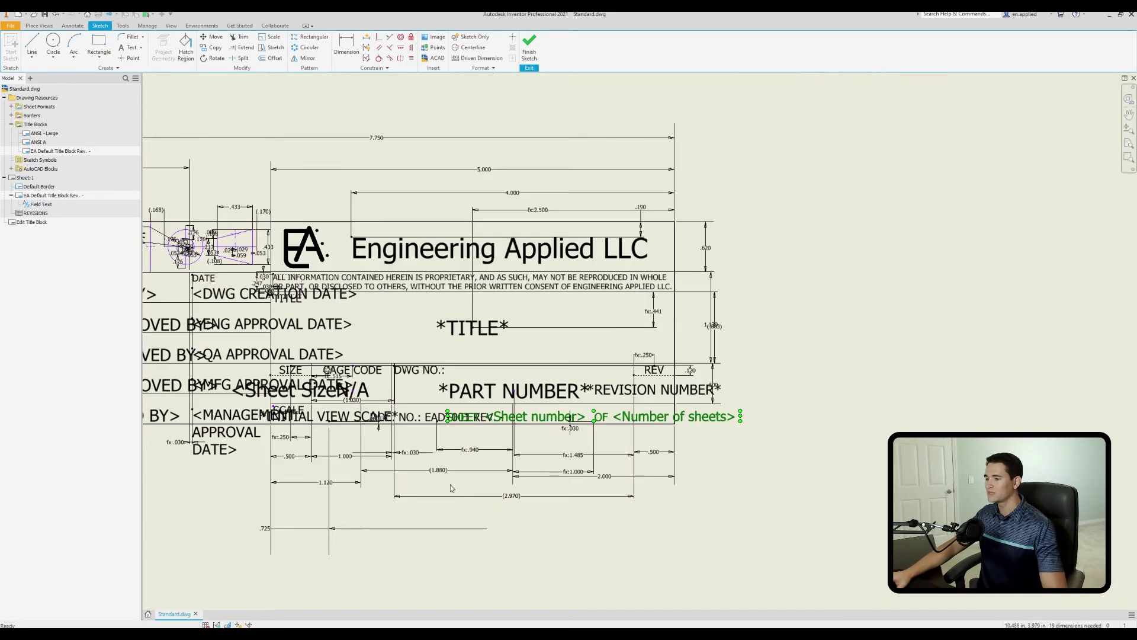
pyautogui.scroll(-3, 561, 279)
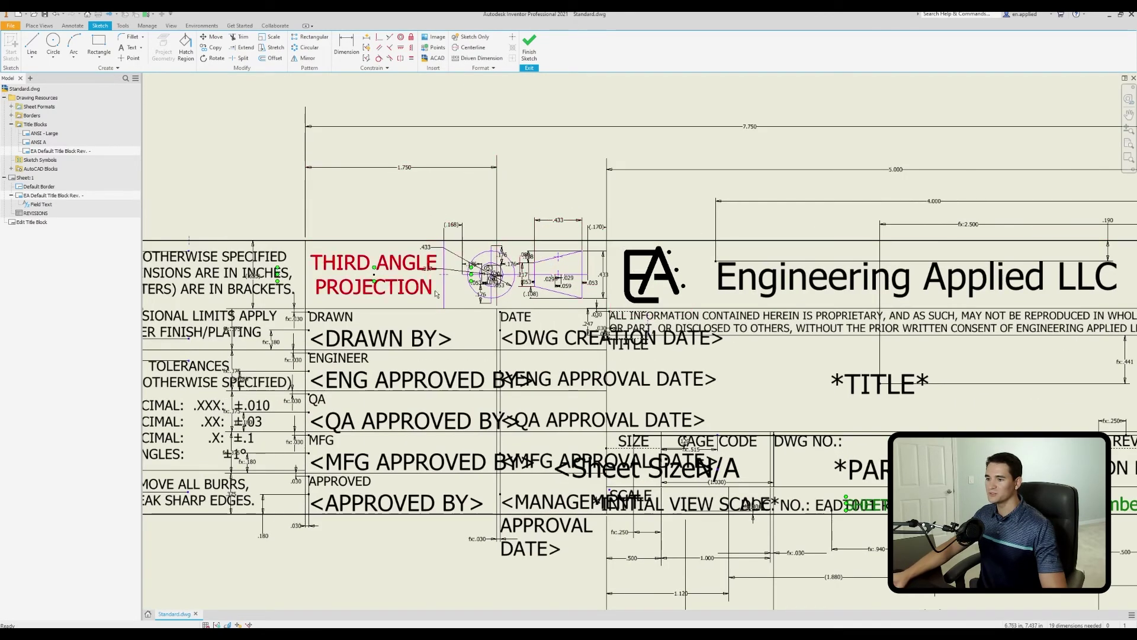
pyautogui.scroll(4, 539, 286)
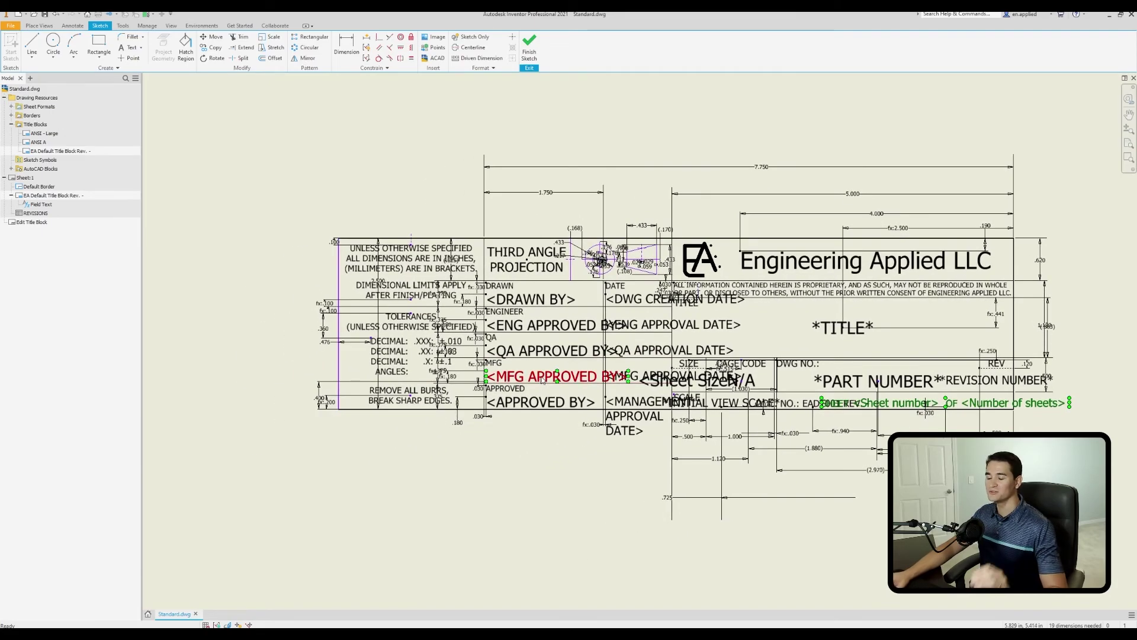
# Step: Inspect the justification of the DRAWN BY prompted entry and the anchor point and dimensions that position its text
pyautogui.scroll(-3, 539, 385)
pyautogui.scroll(-2, 385, 279)
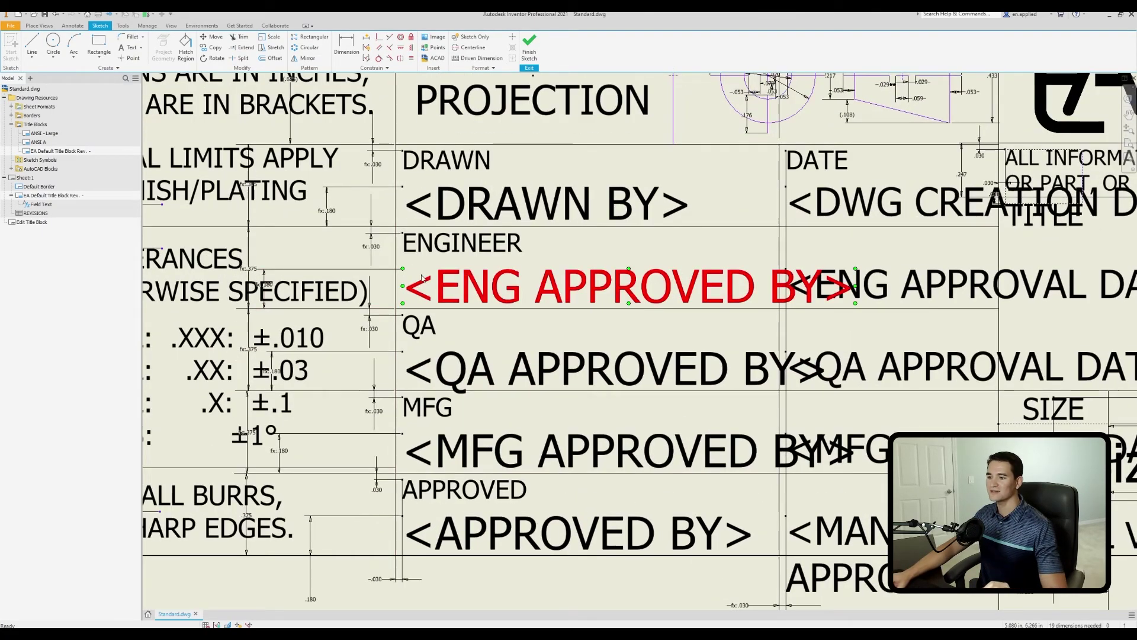
pyautogui.scroll(3, 550, 446)
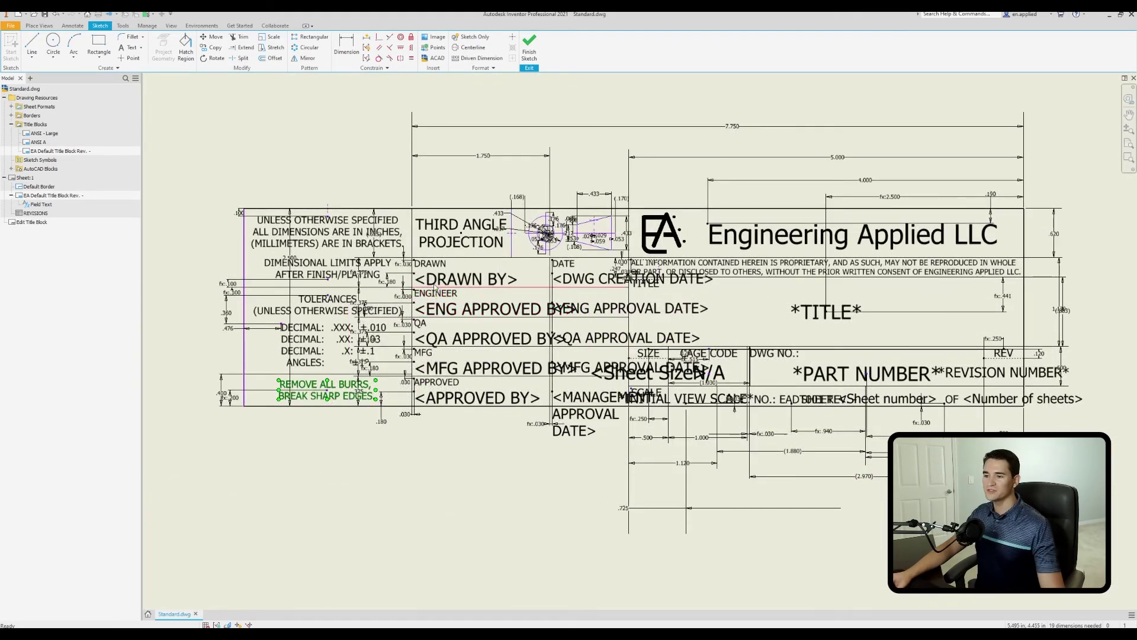
pyautogui.doubleClick(439, 284)
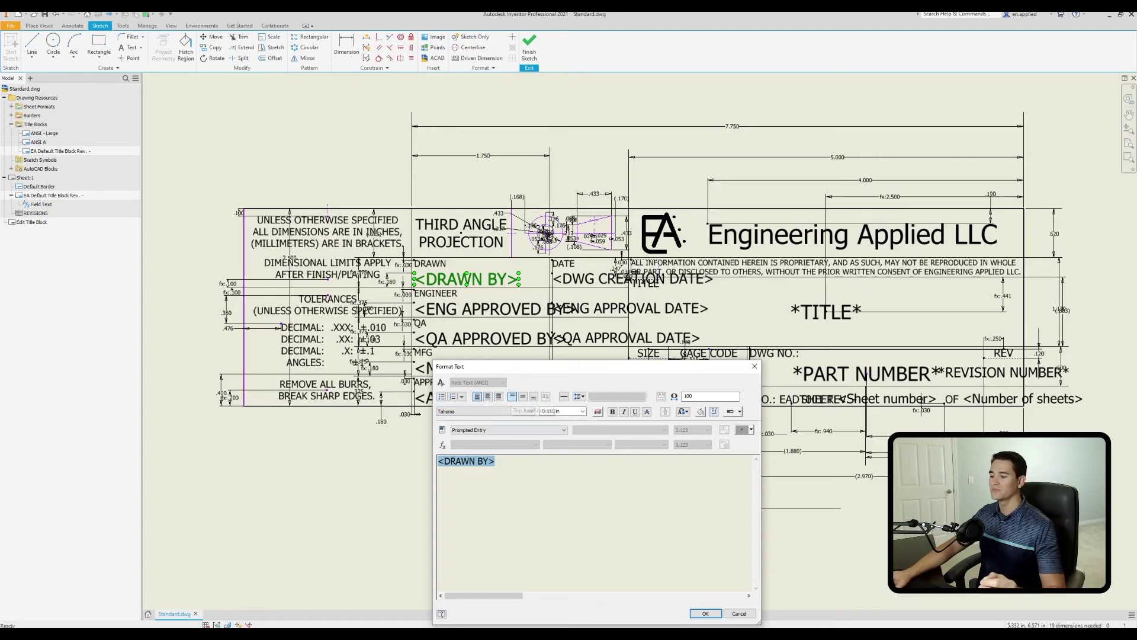
pyautogui.click(705, 613)
pyautogui.scroll(10, 398, 285)
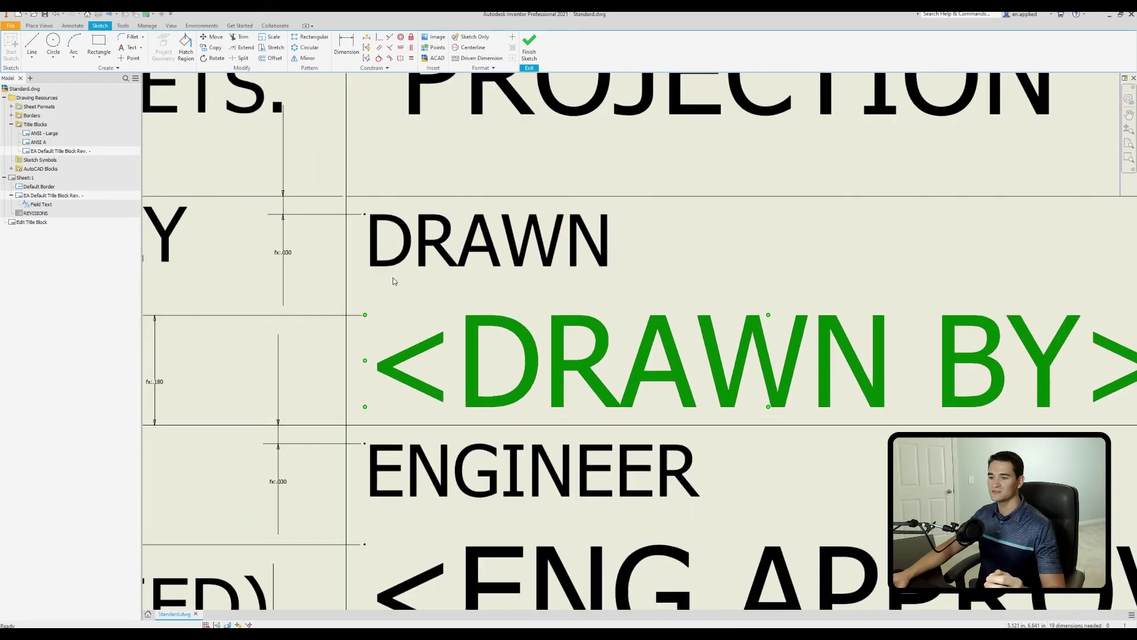
pyautogui.click(330, 281)
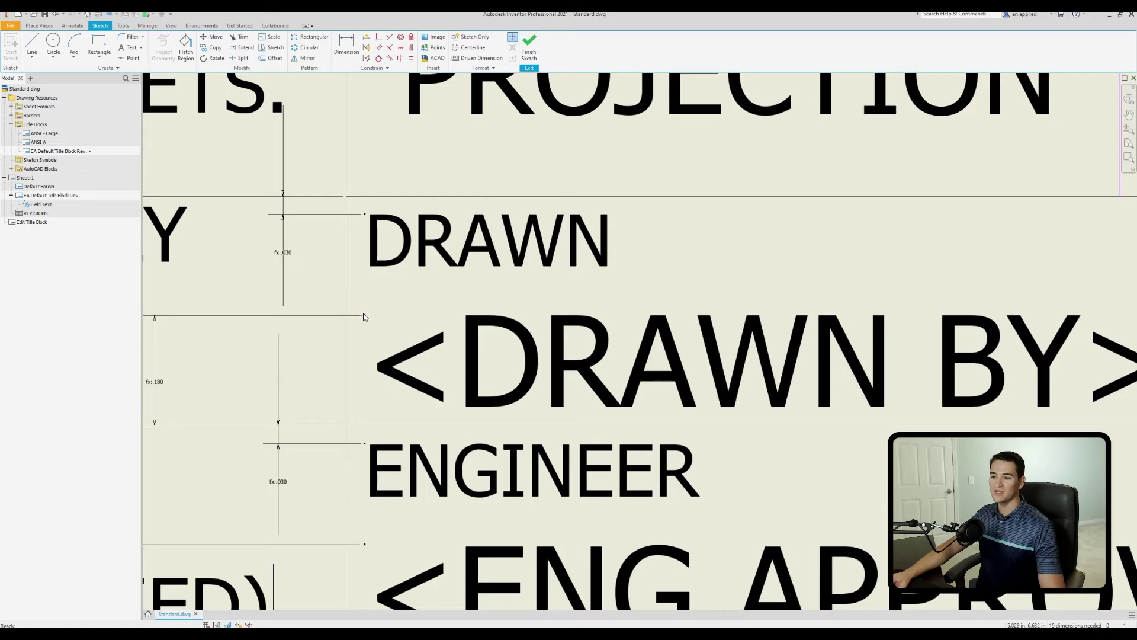
pyautogui.scroll(-2, 363, 320)
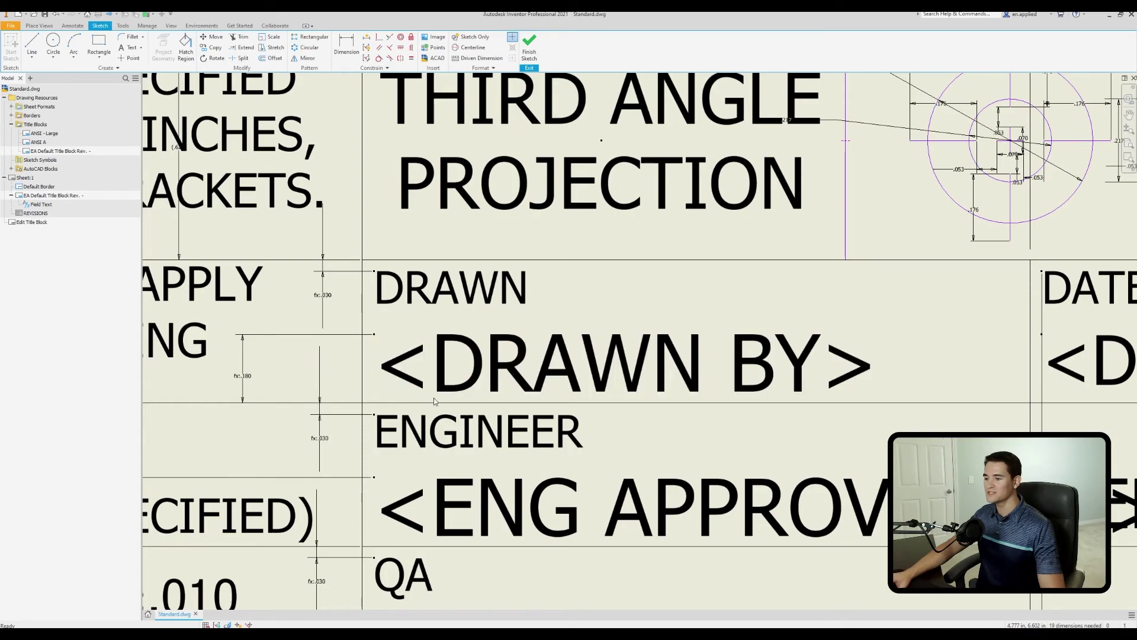
# Step: Inspect the justification of the REMOVE ALL BURRS, BREAK SHARP EDGES note and the dimensions locating its anchor point
pyautogui.moveTo(237, 468); pyautogui.dragTo(537, 360, button='middle')
pyautogui.scroll(2, 380, 531)
pyautogui.moveTo(381, 531); pyautogui.dragTo(464, 439, button='middle')
pyautogui.scroll(-2, 464, 439)
pyautogui.scroll(-2, 347, 488)
pyautogui.moveTo(347, 488)
pyautogui.mouseDown(button='middle')
pyautogui.moveTo(466, 370)
pyautogui.moveTo(577, 212)
pyautogui.mouseUp(button='middle')
pyautogui.scroll(-2, 572, 320)
pyautogui.scroll(2, 572, 323)
pyautogui.scroll(2, 574, 329)
pyautogui.doubleClick(569, 340)
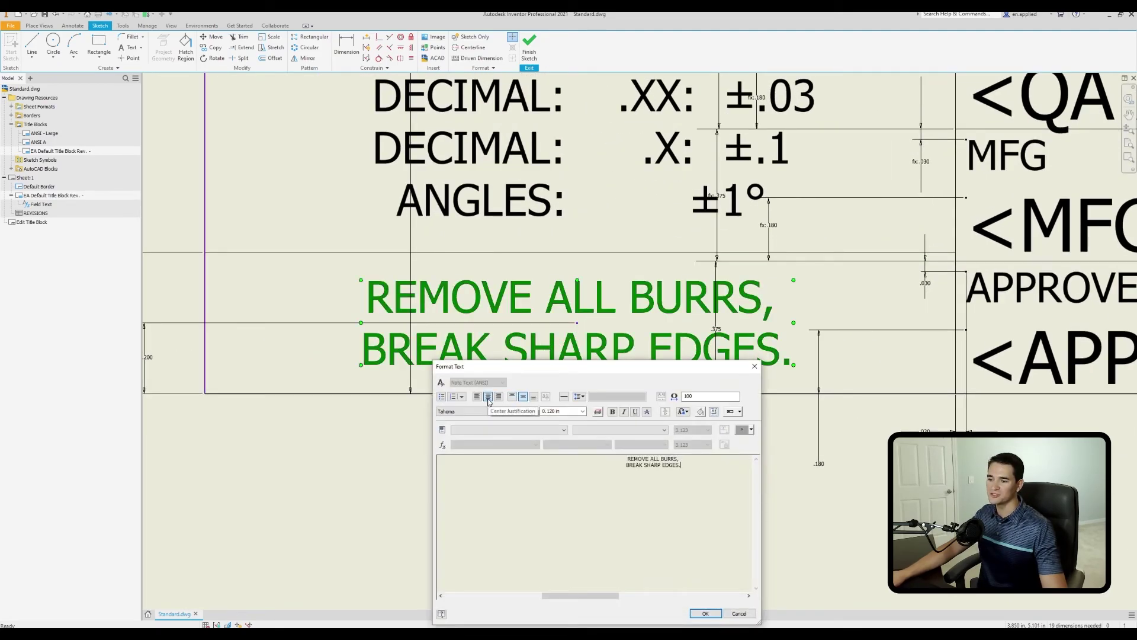
pyautogui.click(708, 615)
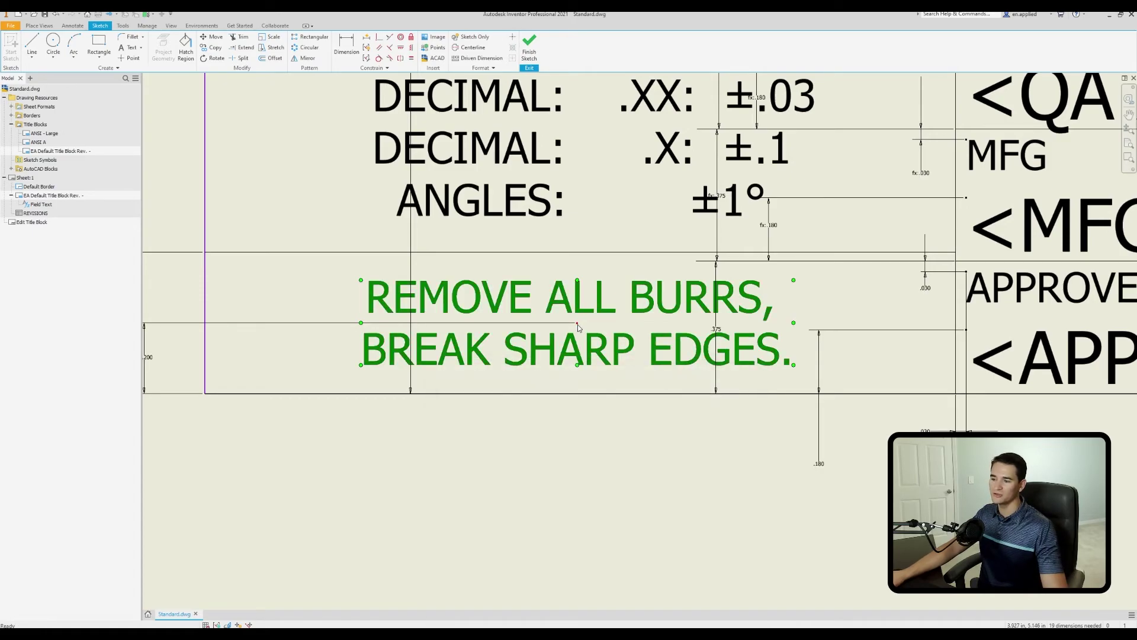
pyautogui.moveTo(578, 326); pyautogui.dragTo(694, 318, button='middle')
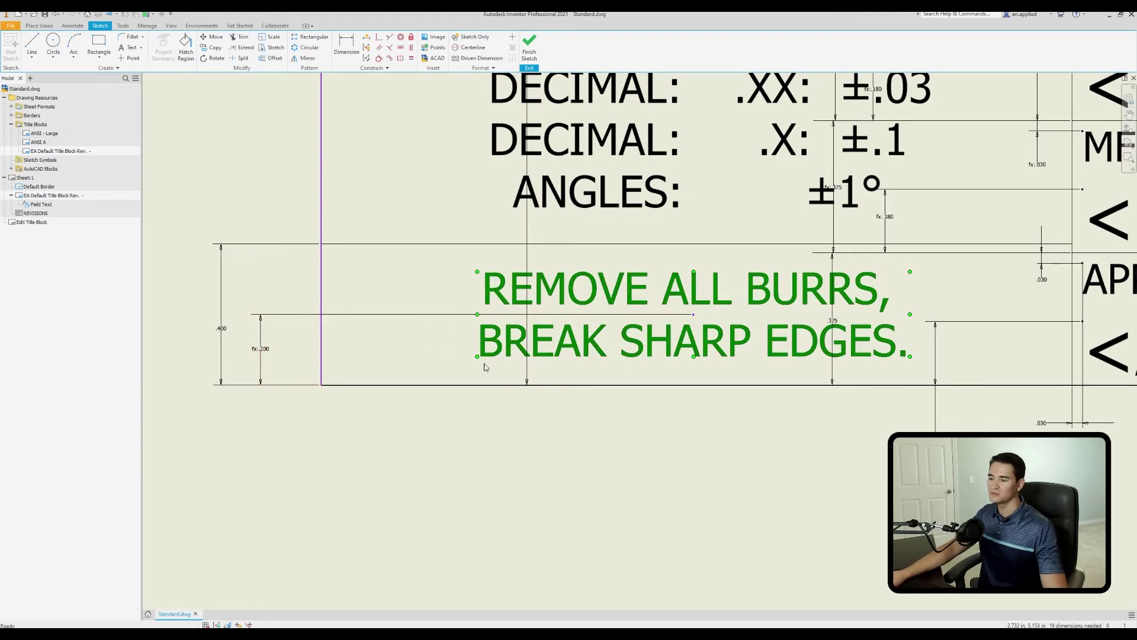
pyautogui.scroll(-3, 687, 328)
pyautogui.moveTo(750, 271)
pyautogui.mouseDown(button='middle')
pyautogui.moveTo(609, 328)
pyautogui.moveTo(508, 388)
pyautogui.mouseUp(button='middle')
pyautogui.scroll(-3, 608, 328)
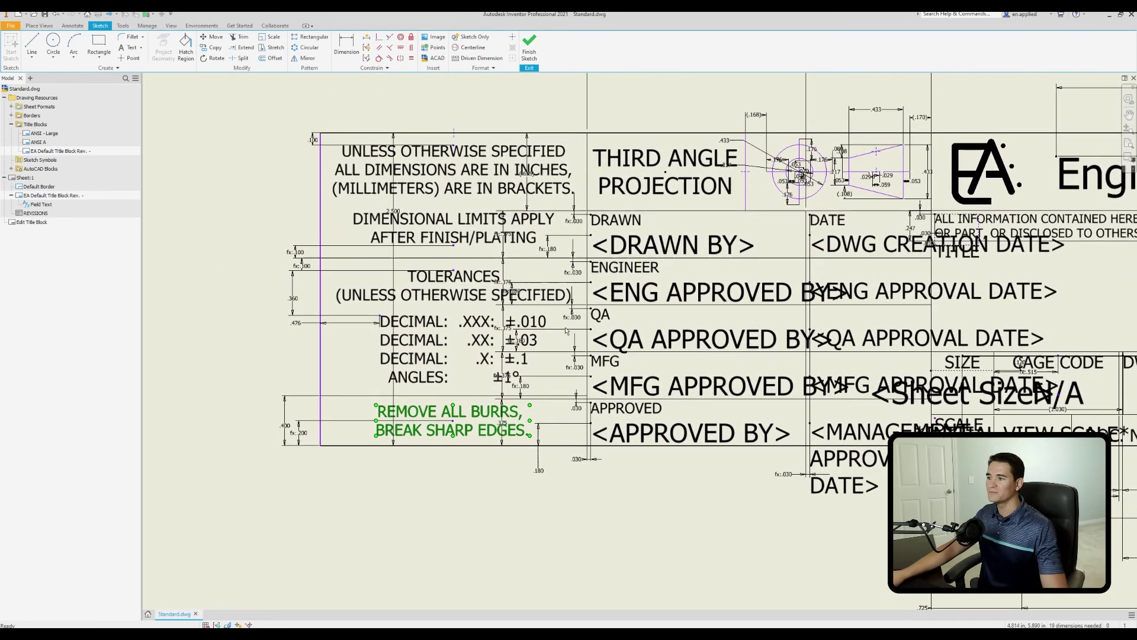
# Step: Finish the title block sketch and save the edits to EA Default Title Block Rev. -
pyautogui.click(529, 47)
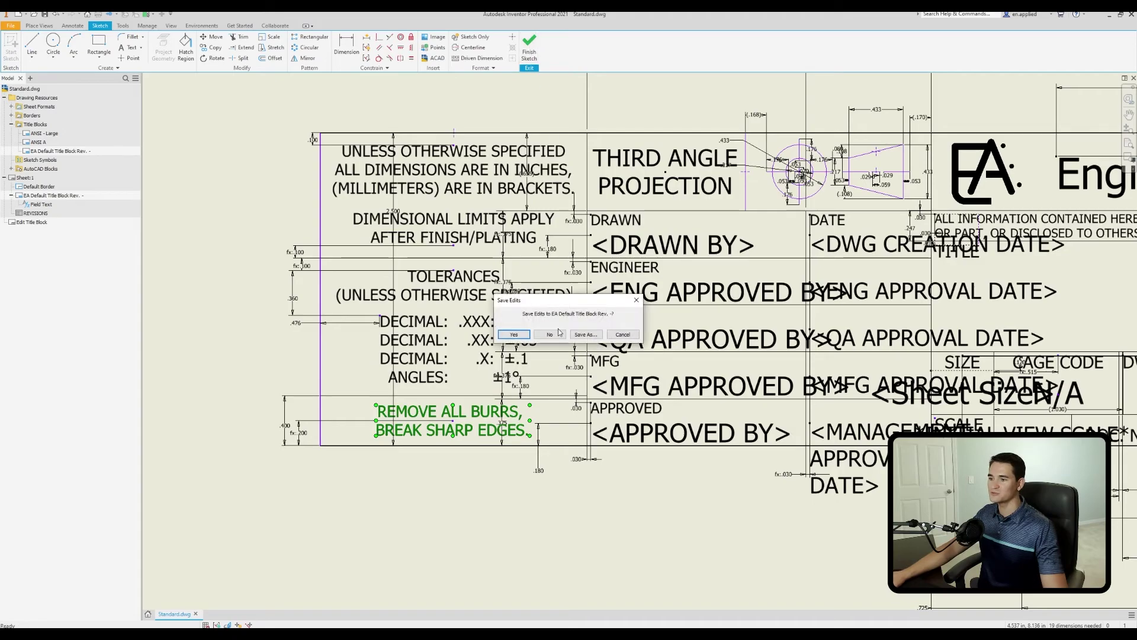
pyautogui.press('Return')
pyautogui.scroll(-4, 721, 319)
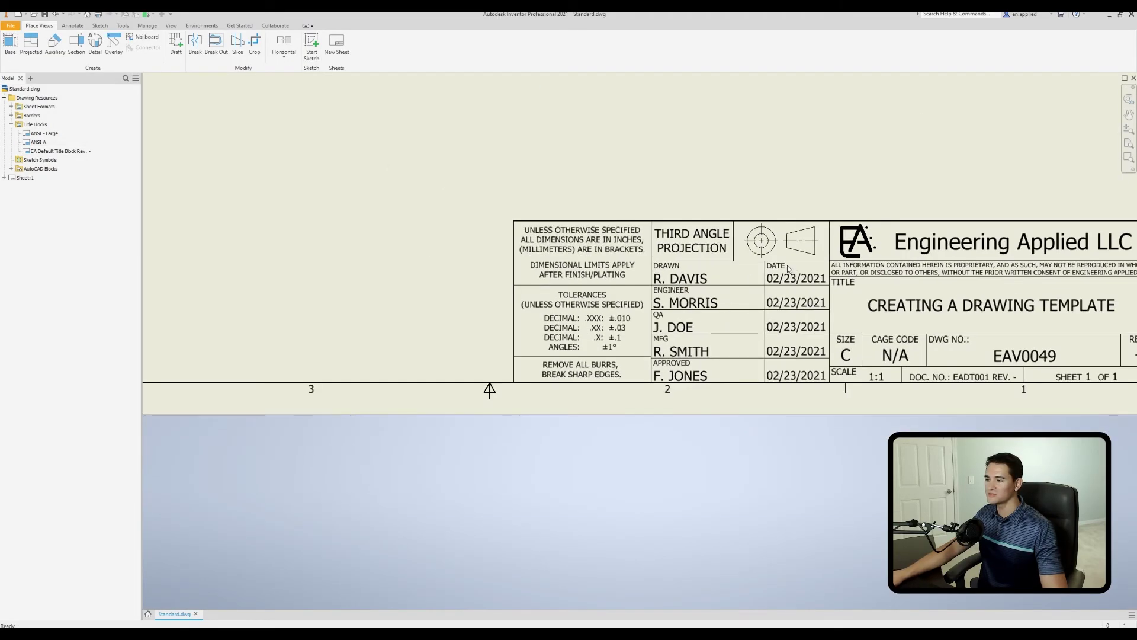
# Step: Open the property fields of the sheet's title block field text and filter them to Prompted Entry
pyautogui.click(4, 178)
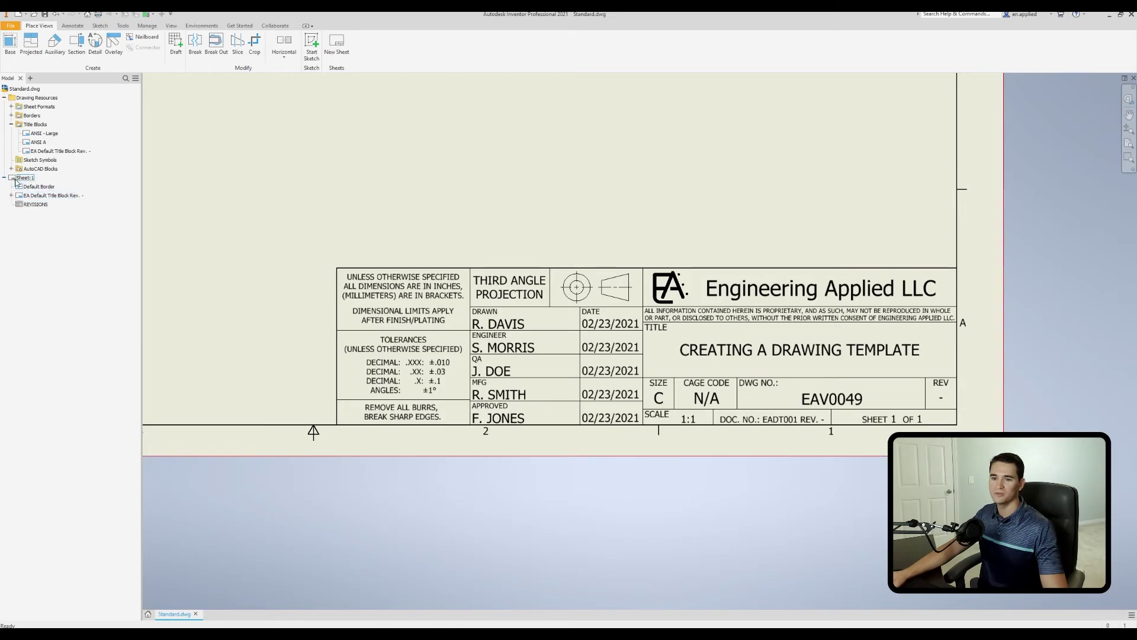
pyautogui.click(12, 196)
pyautogui.doubleClick(42, 204)
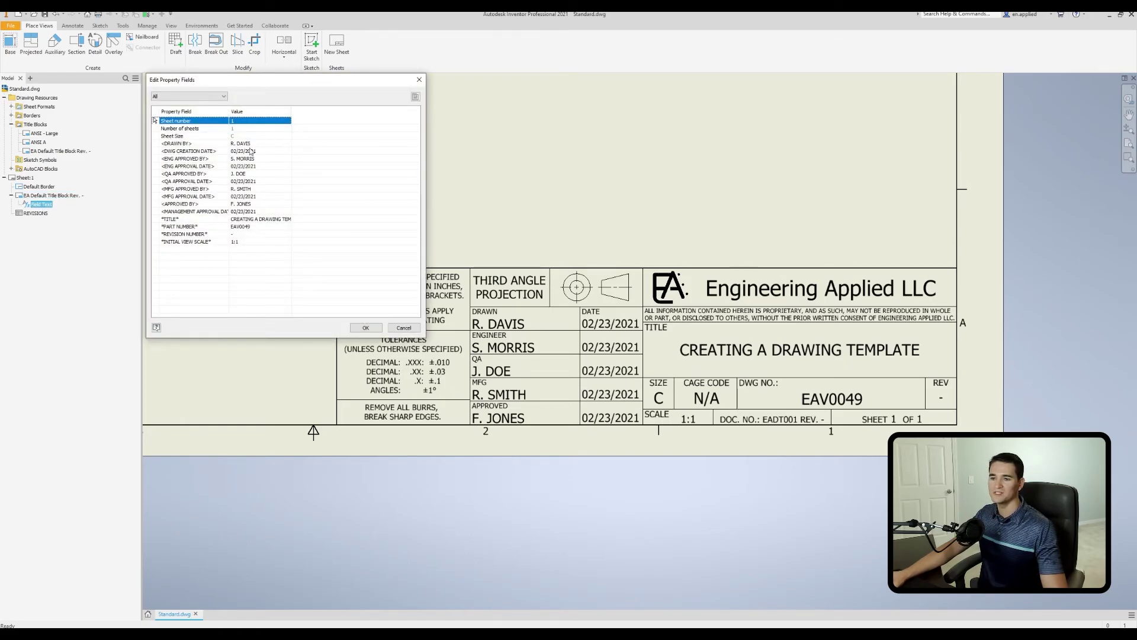
pyautogui.click(199, 97)
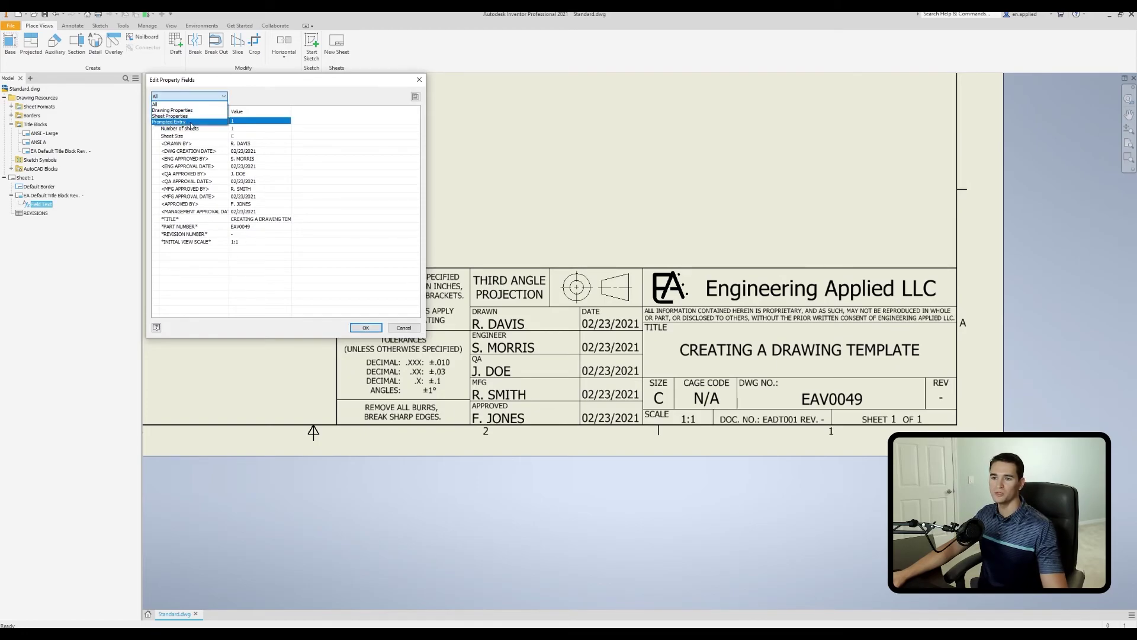
pyautogui.click(190, 122)
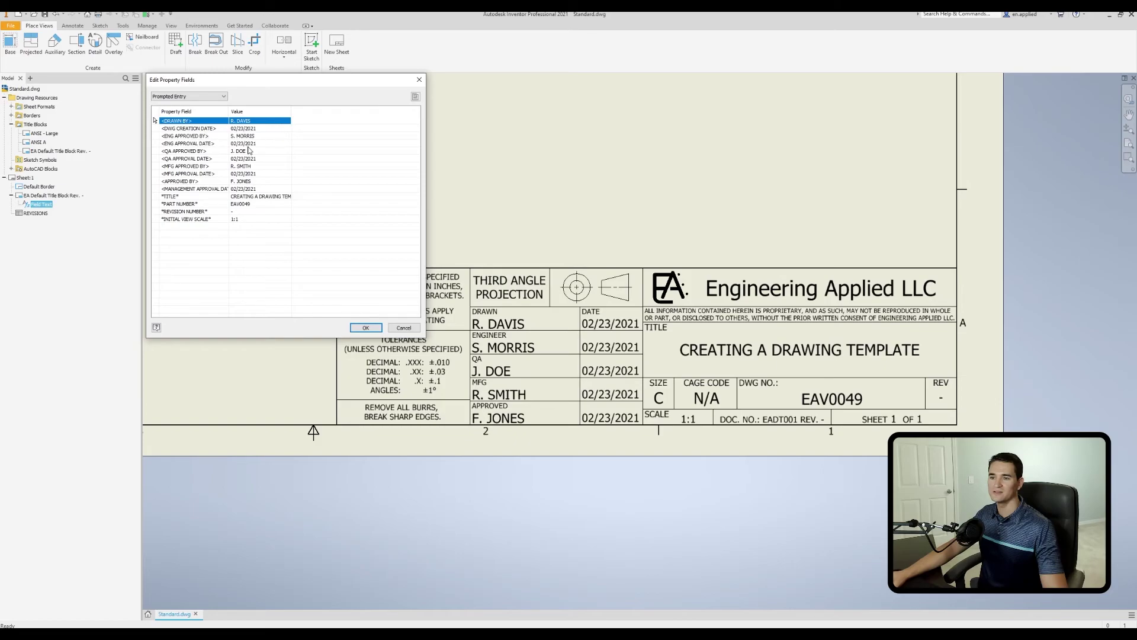
# Step: Enter the drafter's name in DRAWN BY, set QA APPROVAL DATE to 05/05/2022 and PART NUMBER to 000000000, and apply the fields
pyautogui.click(254, 121)
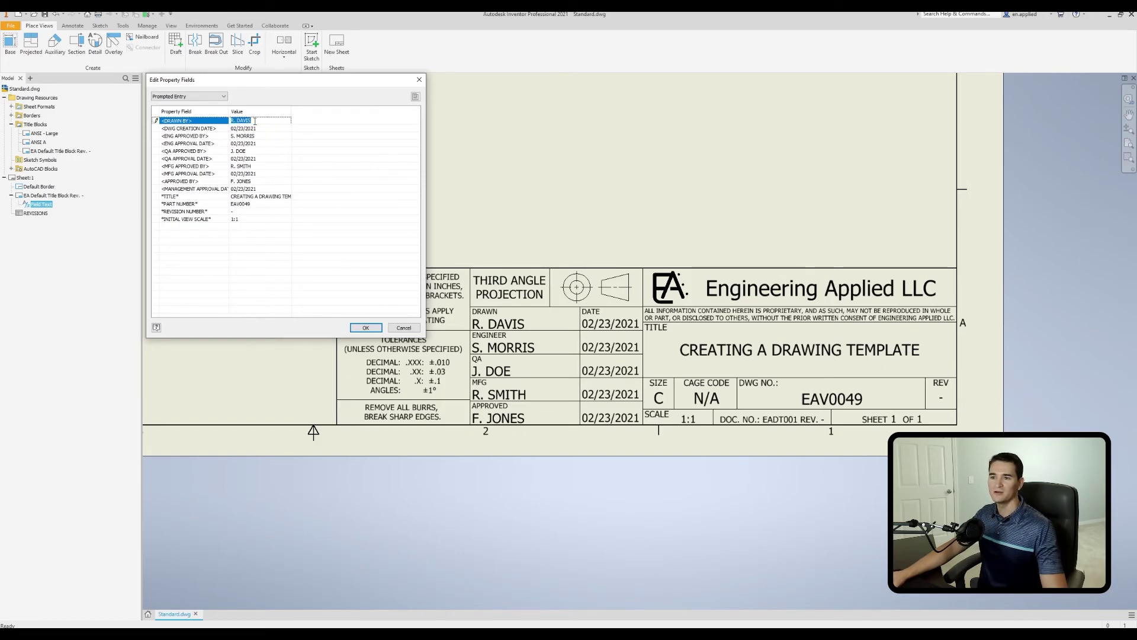
pyautogui.write('Alex')
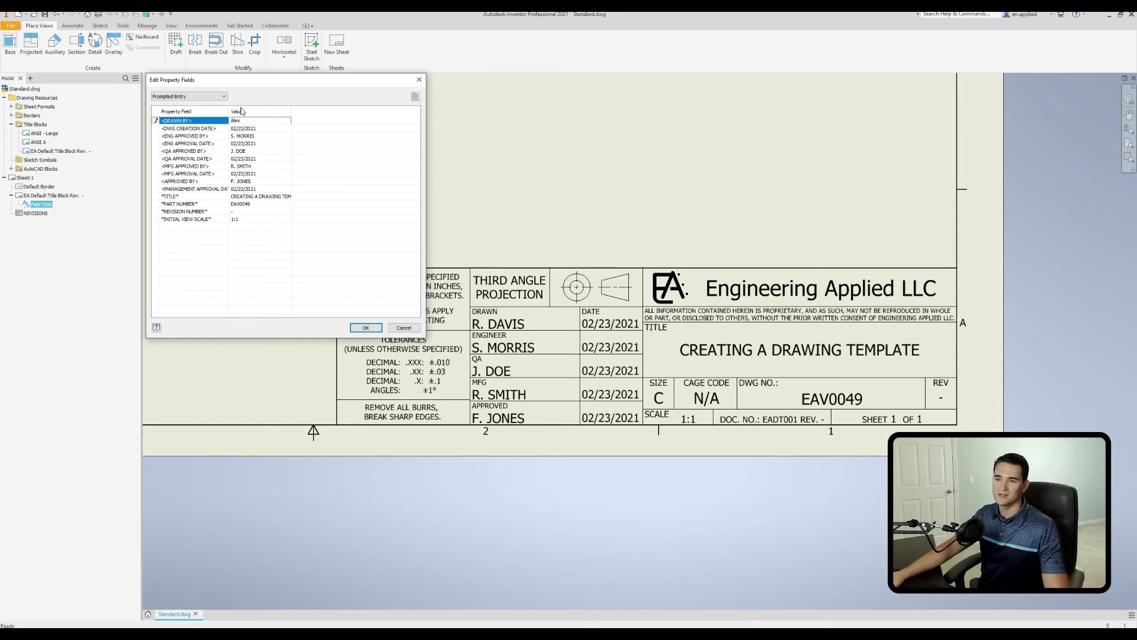
pyautogui.click(257, 159)
pyautogui.write('05/05/')
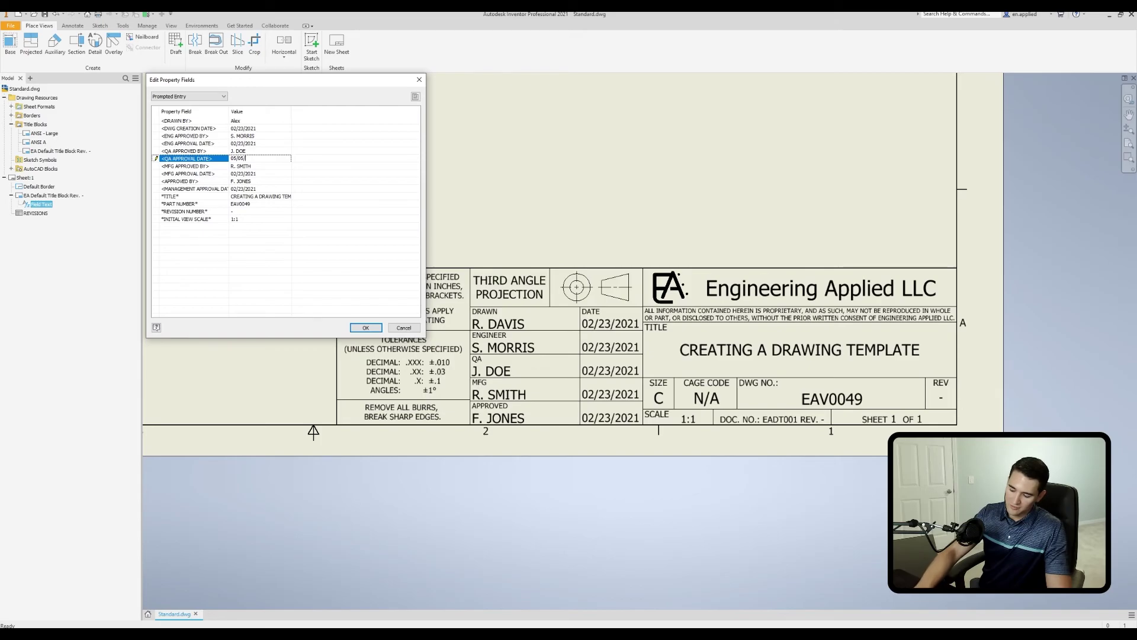
pyautogui.write('2022')
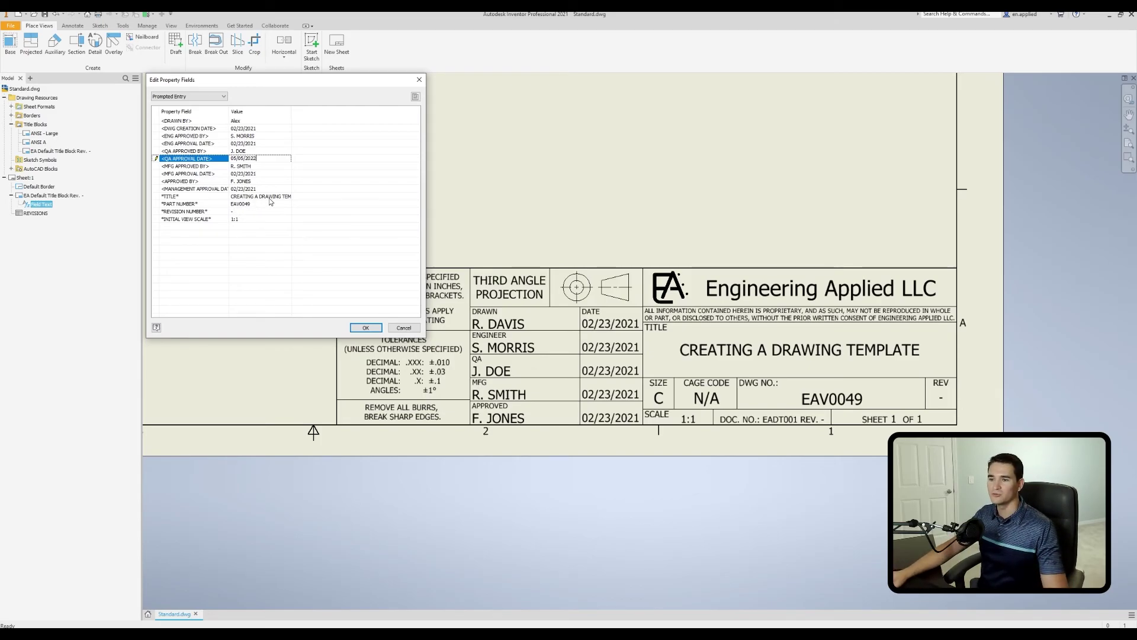
pyautogui.click(261, 205)
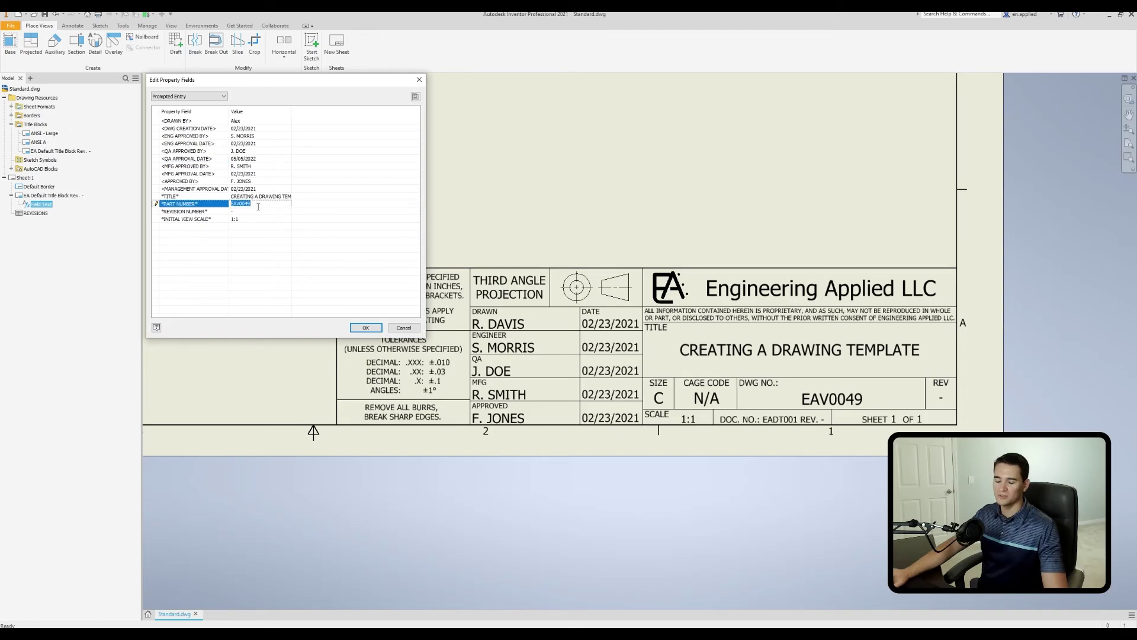
pyautogui.write('000000000')
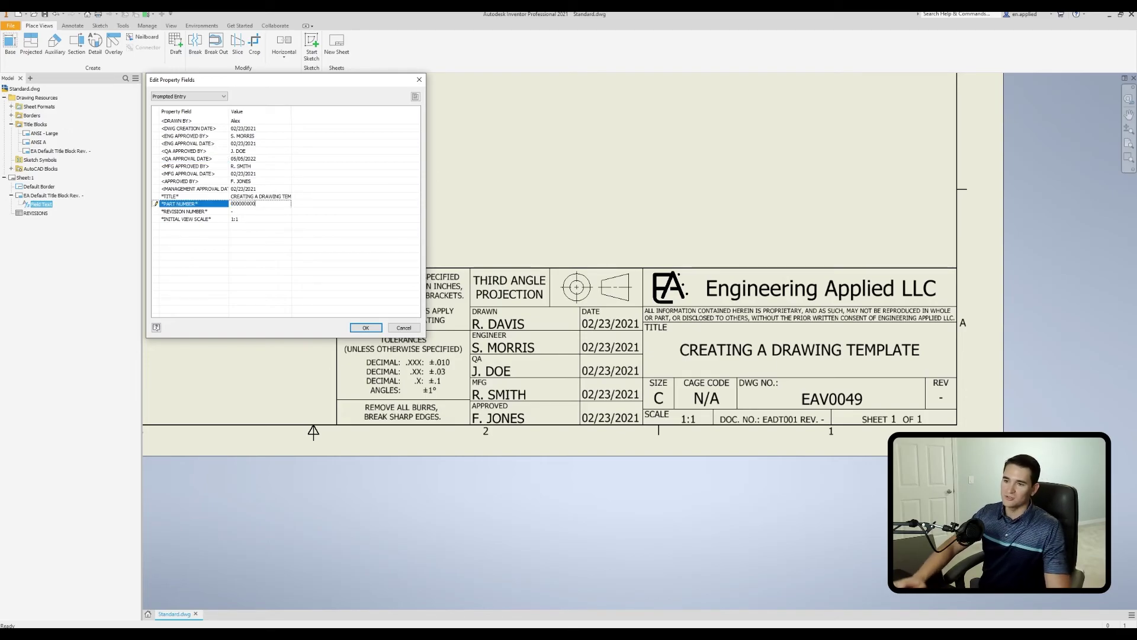
pyautogui.click(366, 328)
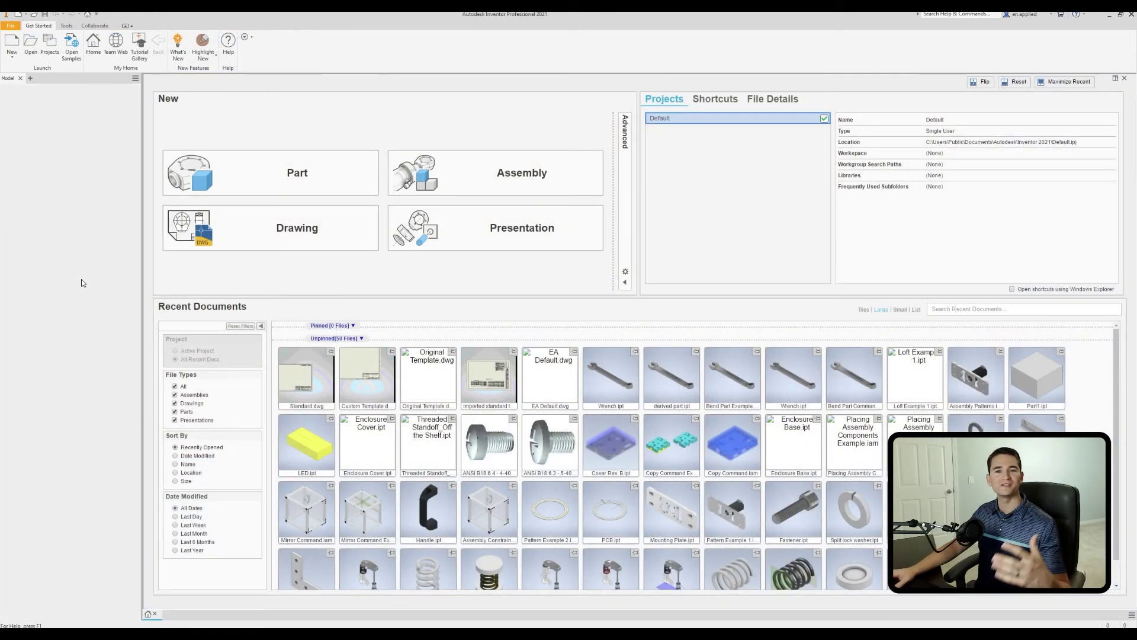
# Step: Create a new drawing from the default template, leaving all prompted texts blank and accepting the style library definitions
pyautogui.click(279, 242)
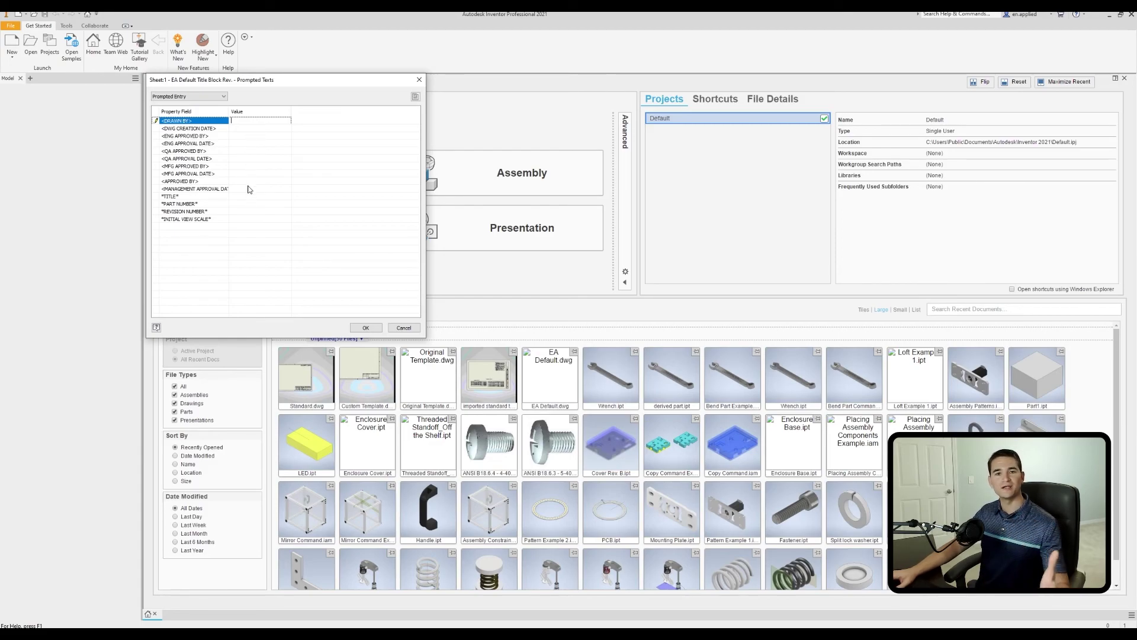
pyautogui.click(365, 328)
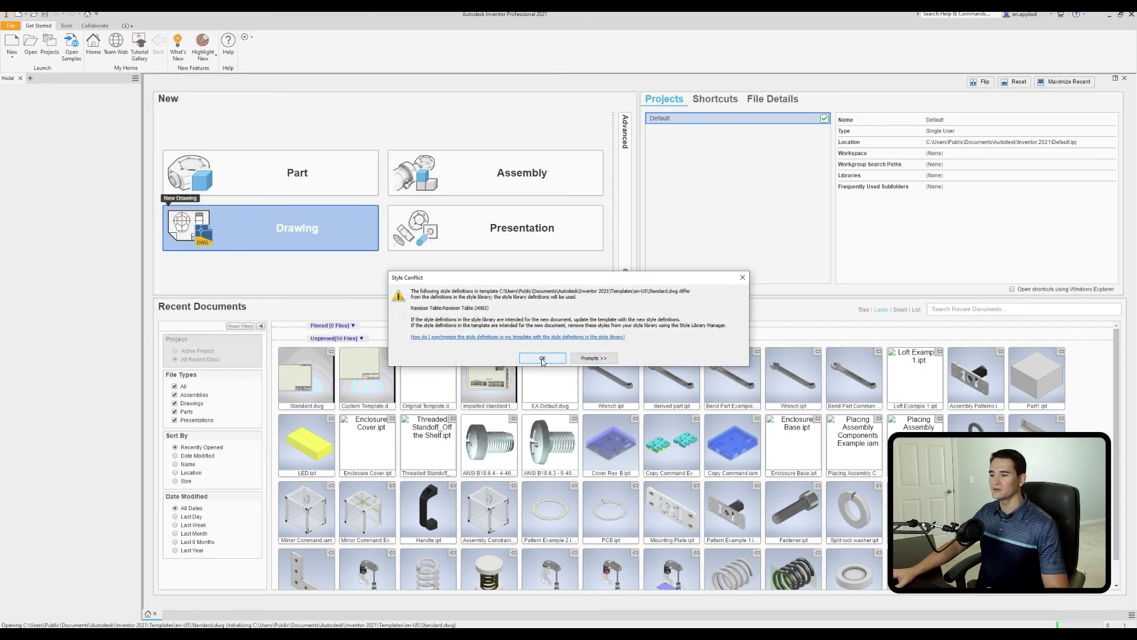
pyautogui.click(540, 357)
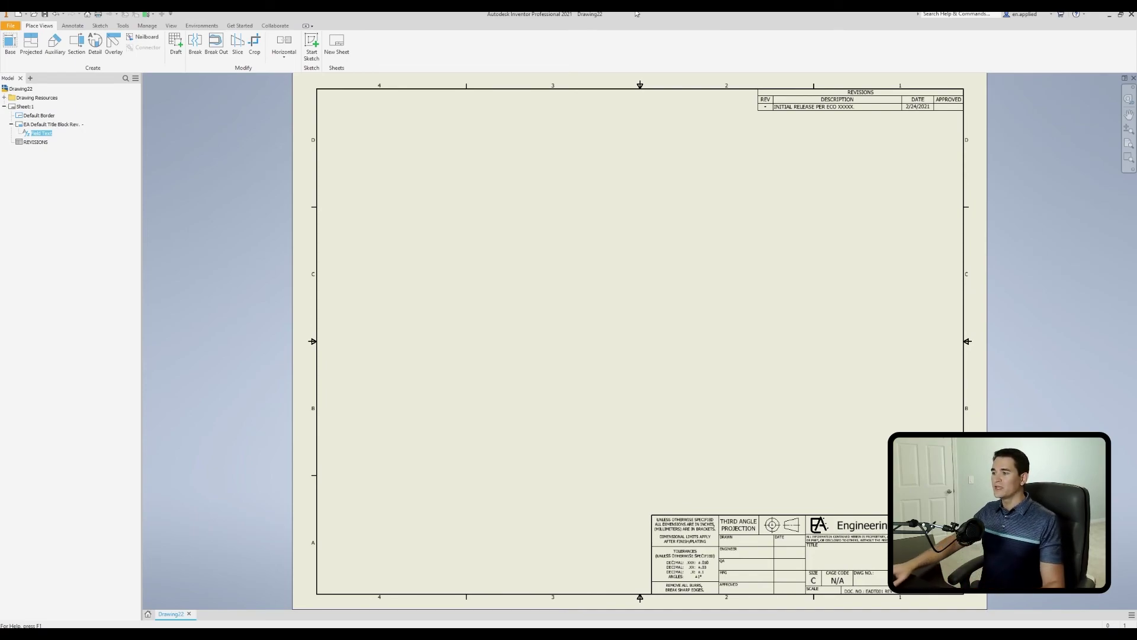
# Step: Open the new drawing's title block property fields and show only the prompted entries
pyautogui.scroll(-3, 737, 310)
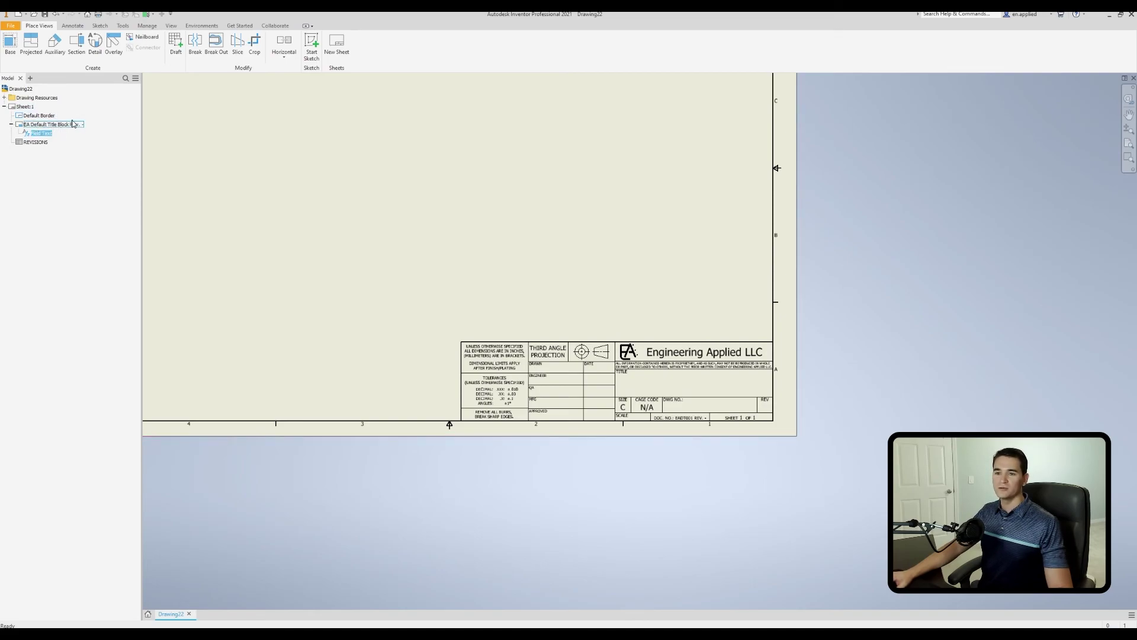
pyautogui.doubleClick(45, 137)
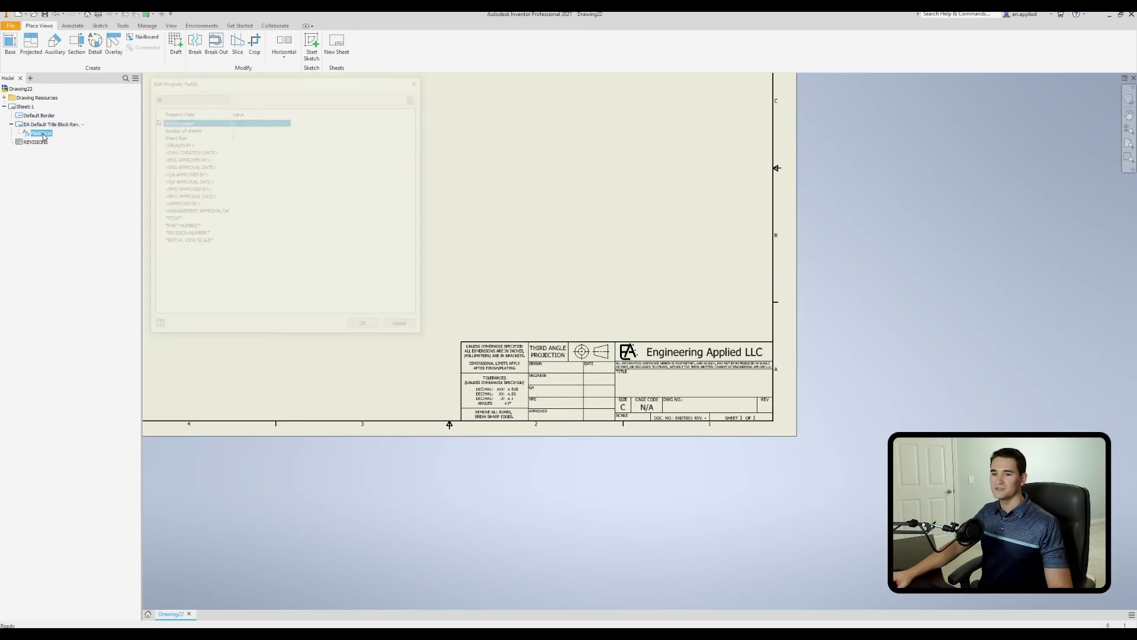
pyautogui.click(201, 97)
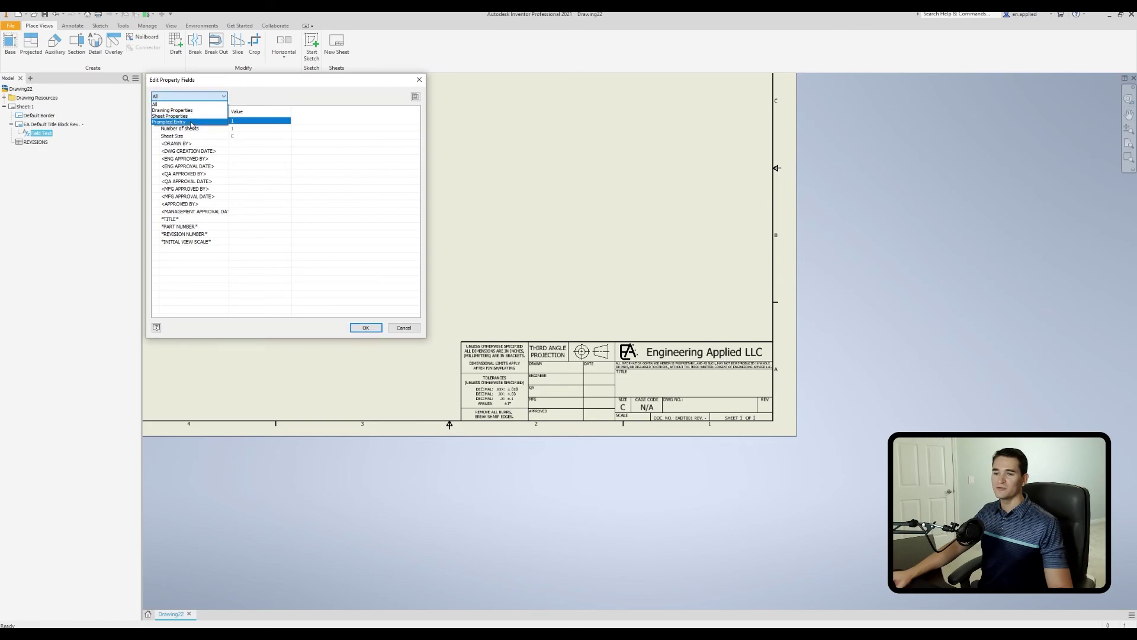
pyautogui.click(191, 122)
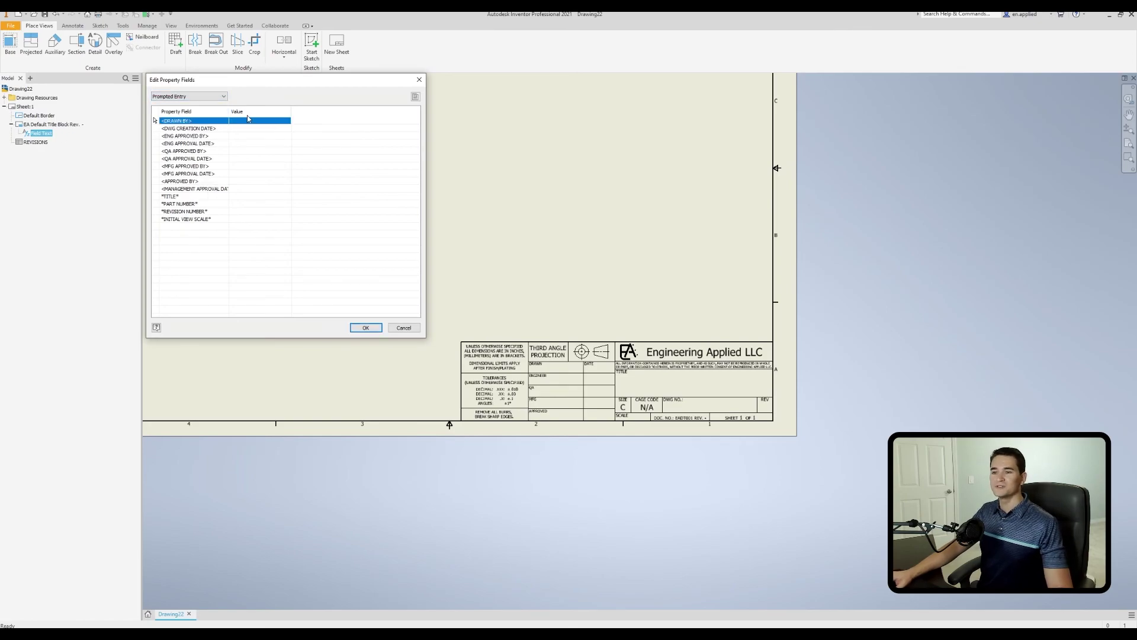